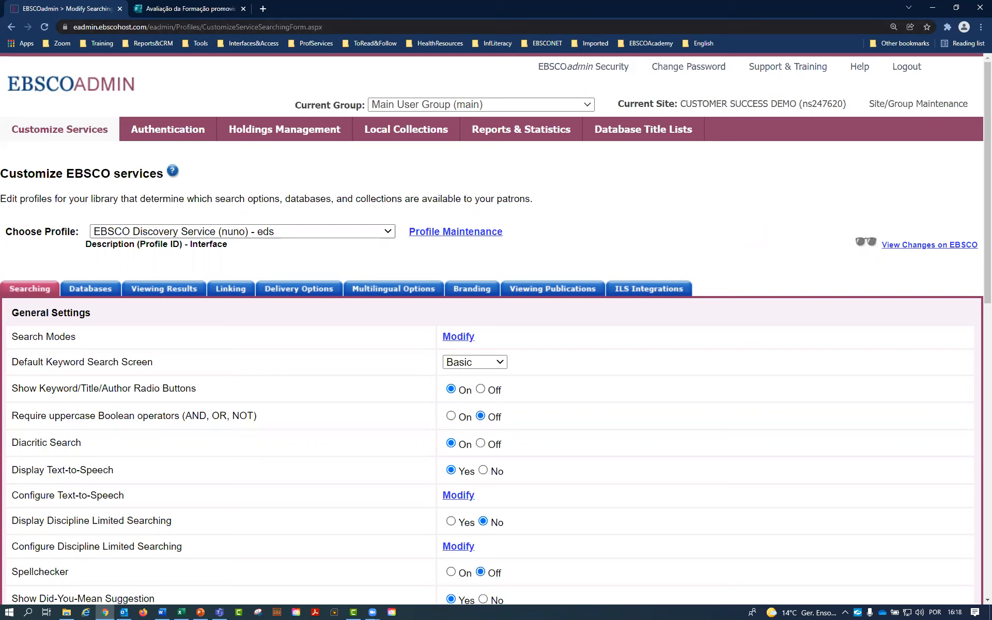
Step: Circle the Current Site name and its site ID in the page header with freehand pen annotations
mouse_move(644, 93)
mouse_down()
mouse_move(623, 92)
mouse_move(617, 119)
mouse_move(786, 155)
mouse_move(887, 110)
mouse_move(769, 76)
mouse_move(662, 77)
mouse_move(657, 91)
mouse_move(618, 96)
mouse_move(689, 91)
mouse_move(672, 88)
mouse_up()
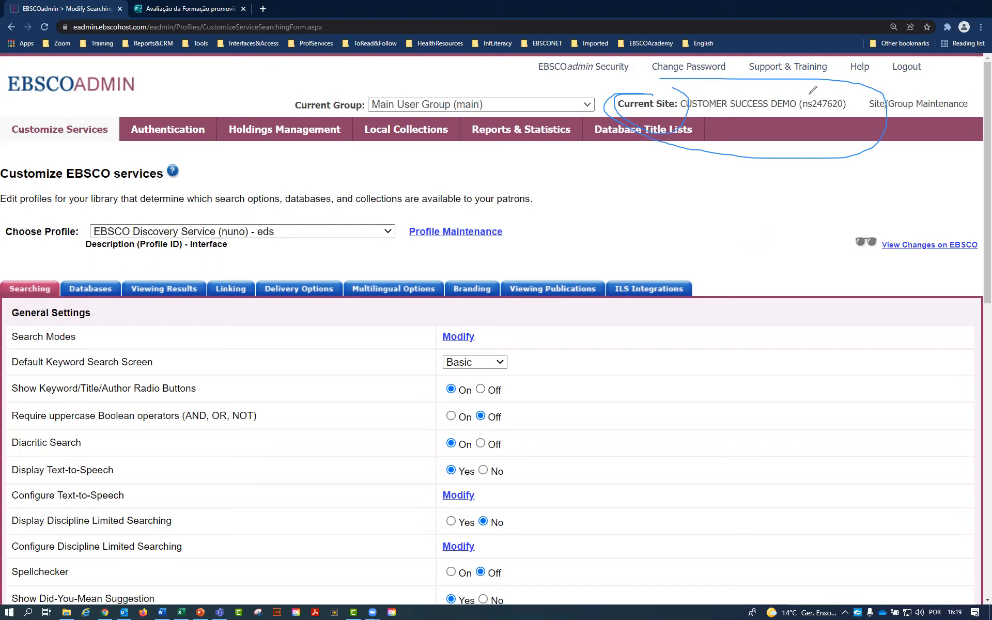
mouse_move(817, 97)
mouse_down()
mouse_move(792, 116)
mouse_move(841, 79)
mouse_move(827, 73)
mouse_up()
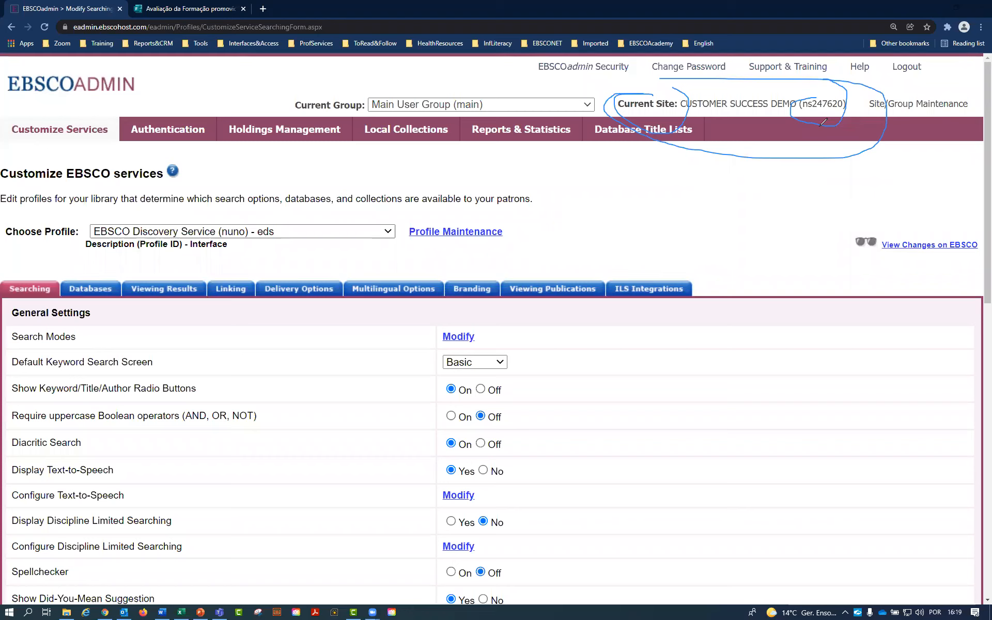
mouse_move(824, 98)
mouse_down()
mouse_move(790, 107)
mouse_move(806, 140)
mouse_move(853, 106)
mouse_move(797, 82)
mouse_move(794, 106)
mouse_move(837, 71)
mouse_up()
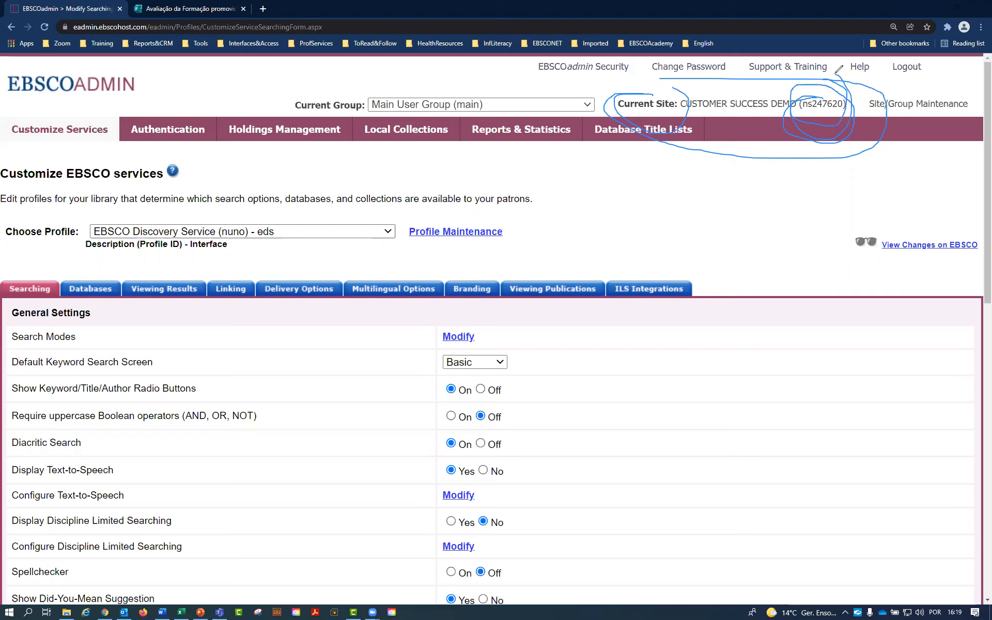
mouse_move(750, 88)
mouse_down()
mouse_move(687, 92)
mouse_move(681, 131)
mouse_move(755, 155)
mouse_move(874, 109)
mouse_move(795, 66)
mouse_up()
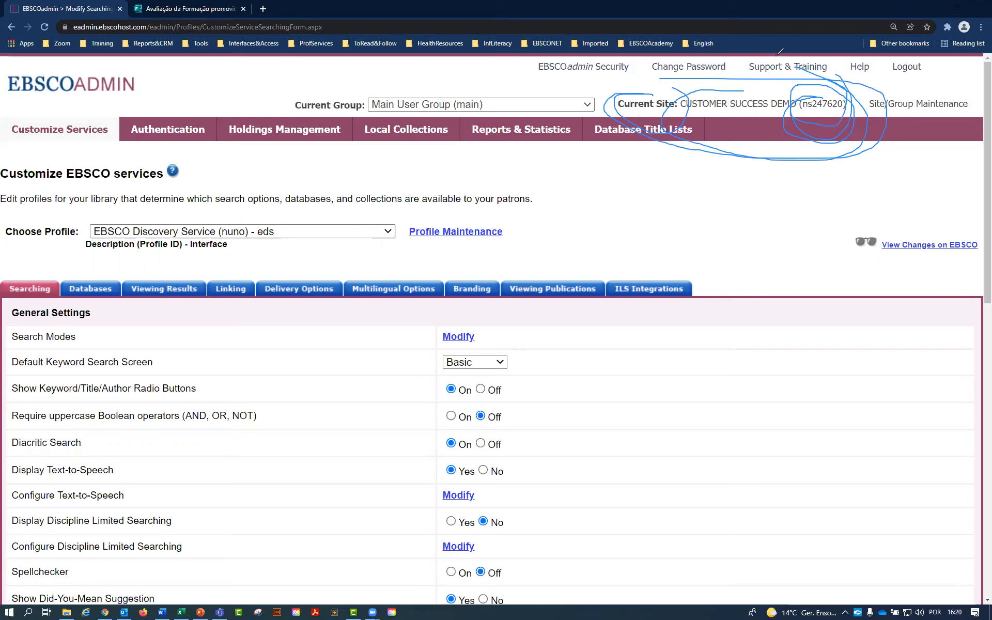
mouse_move(689, 102)
mouse_down()
mouse_move(622, 98)
mouse_move(644, 131)
mouse_move(775, 157)
mouse_move(861, 97)
mouse_move(639, 80)
mouse_move(610, 99)
mouse_move(708, 155)
mouse_move(860, 106)
mouse_move(862, 129)
mouse_up()
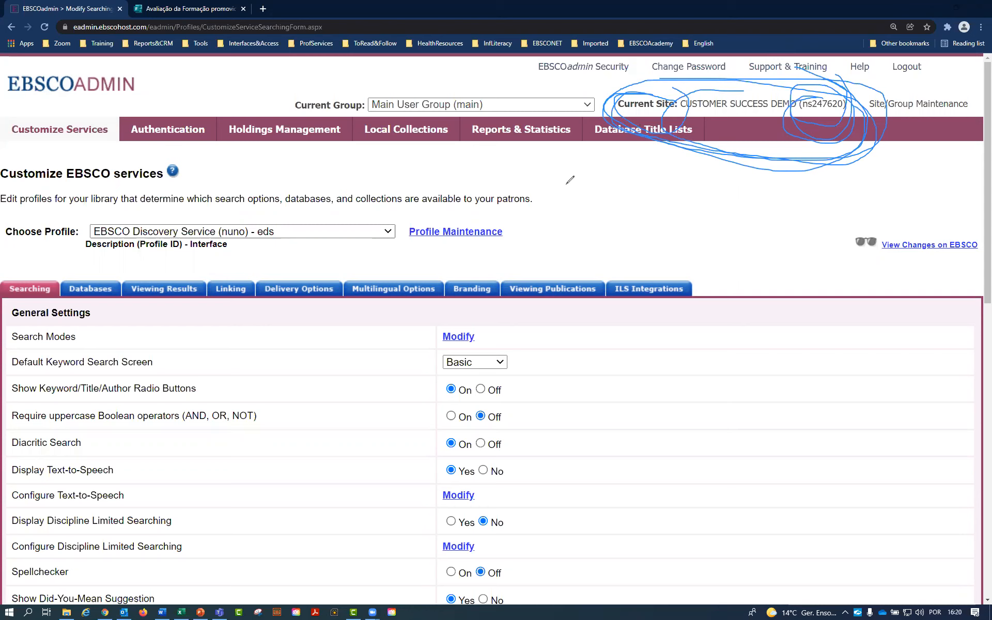
mouse_move(663, 100)
mouse_down()
mouse_move(592, 134)
mouse_move(847, 151)
mouse_move(788, 76)
mouse_up()
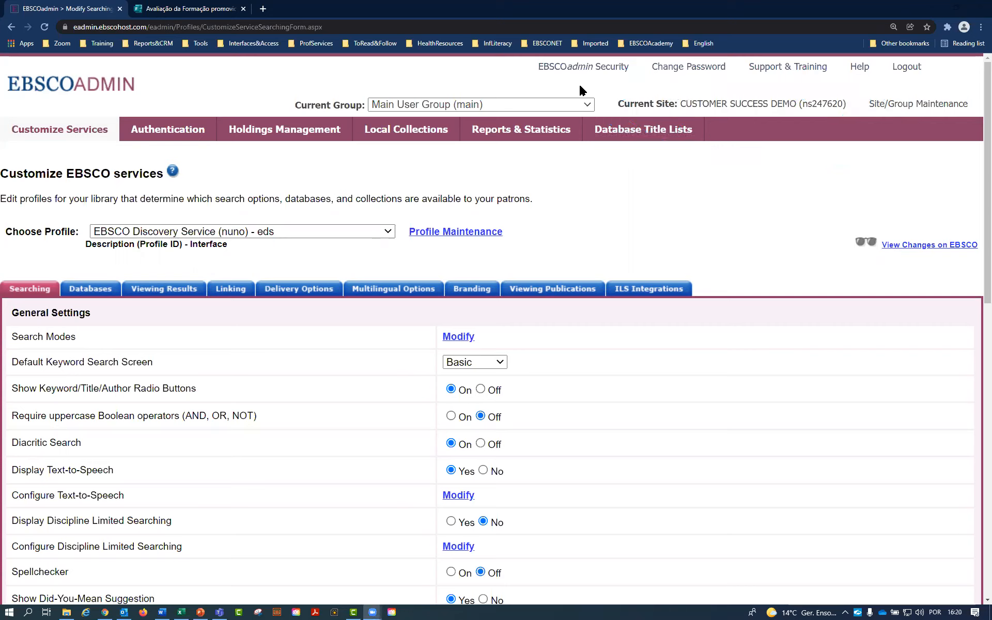
Step: Open the EBSCOadmin Security administrator list and examine the first entries' details, password expiry and the Reset Password column
click(588, 73)
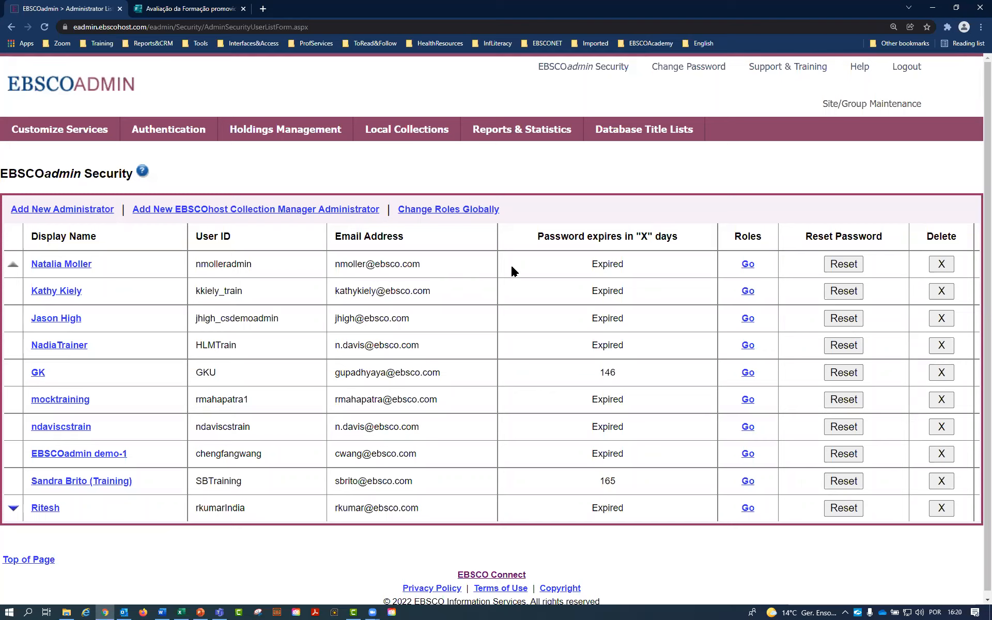
drag(643, 290, 24, 257)
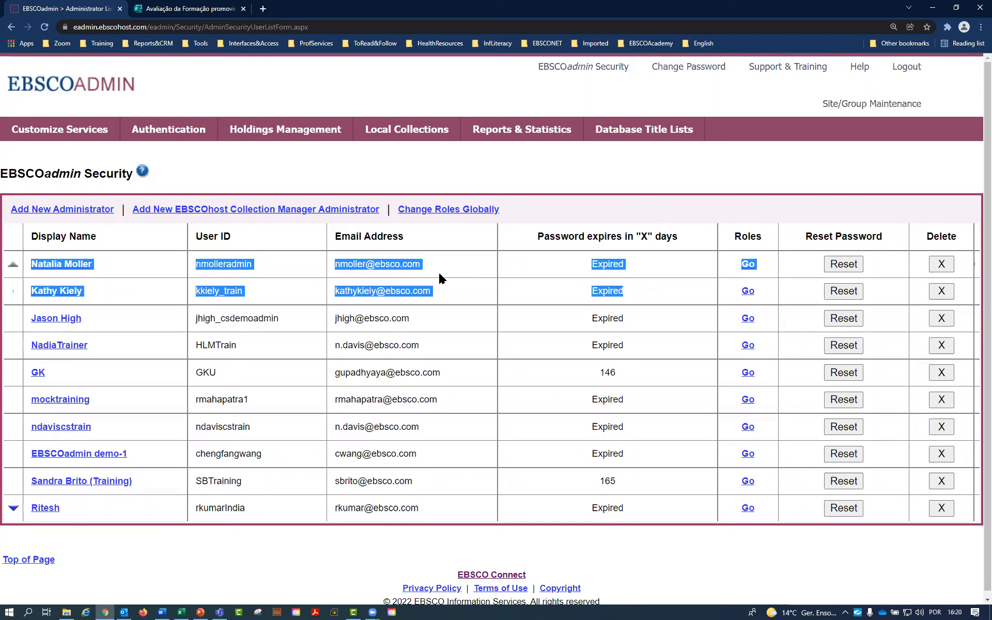
click(640, 299)
drag(641, 299, 140, 270)
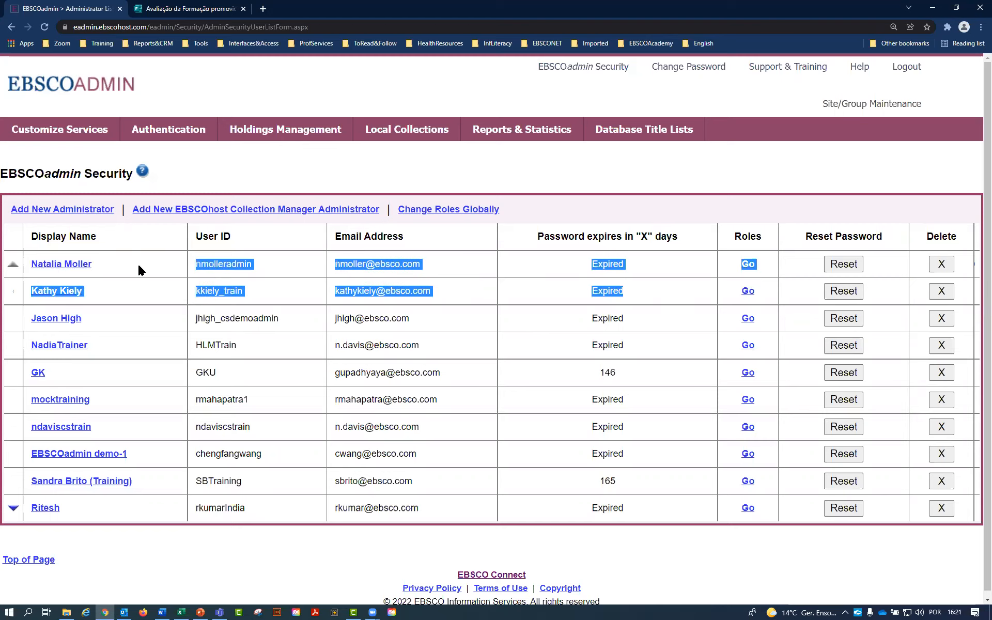
click(637, 267)
double_click(613, 264)
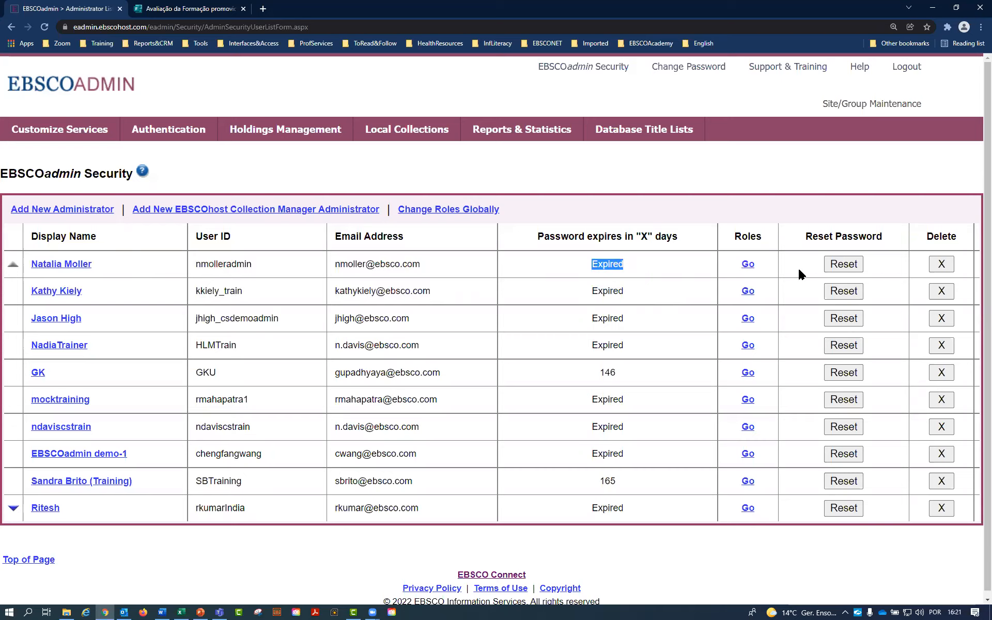
drag(885, 242, 802, 240)
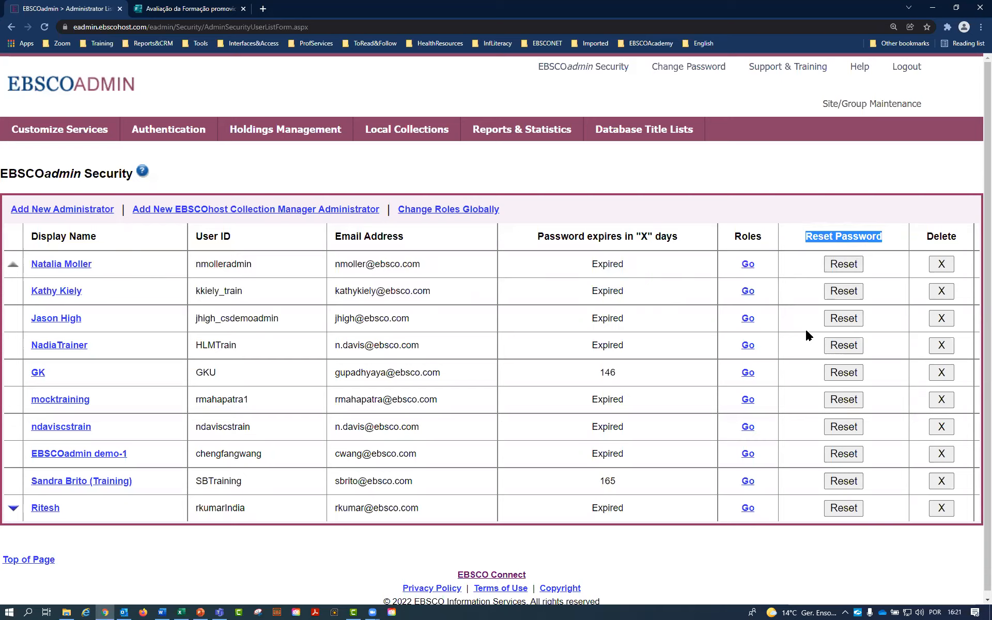
Step: Highlight the first two administrators' entries, covering their display names, user IDs and email addresses
drag(640, 298, 79, 253)
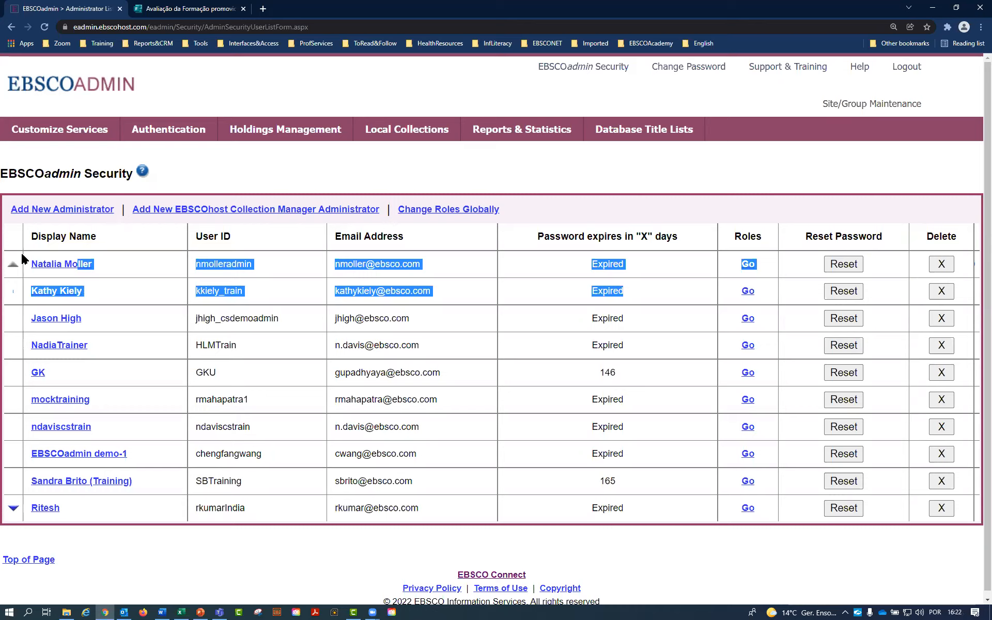
click(116, 264)
drag(389, 263, 28, 266)
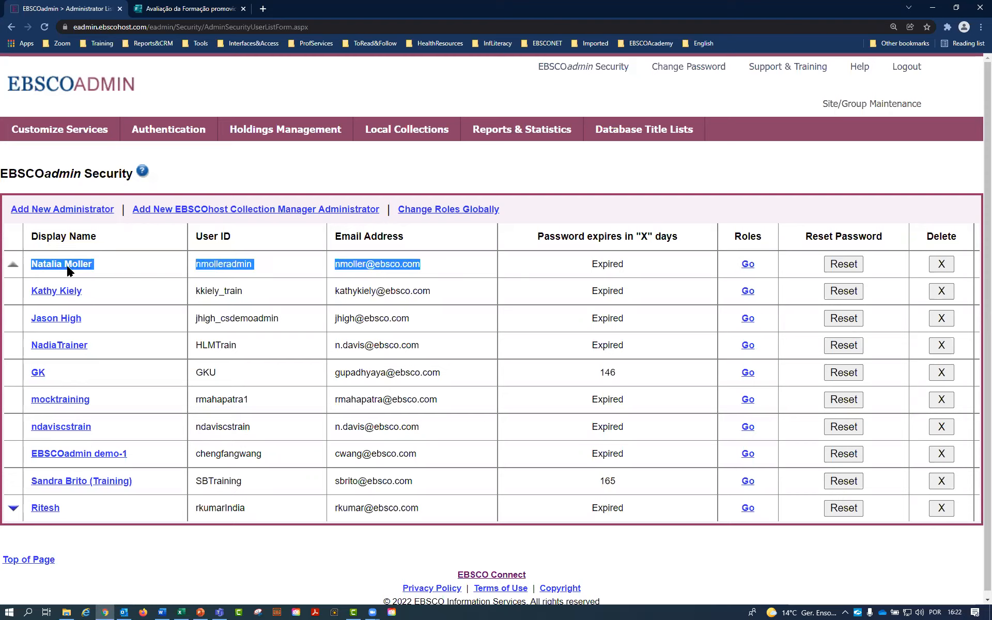
drag(640, 267, 80, 270)
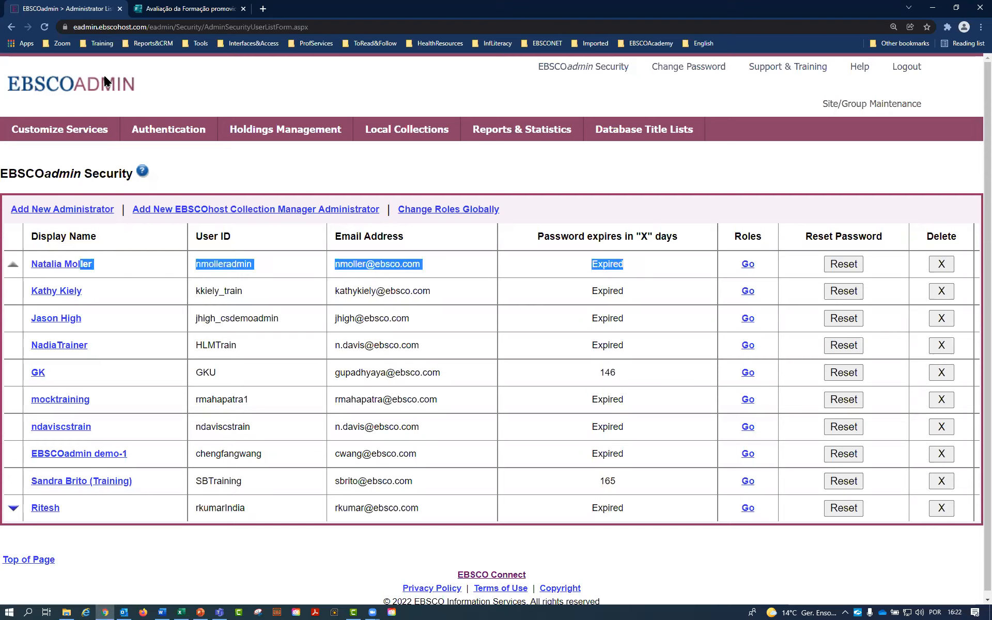
drag(98, 290, 17, 286)
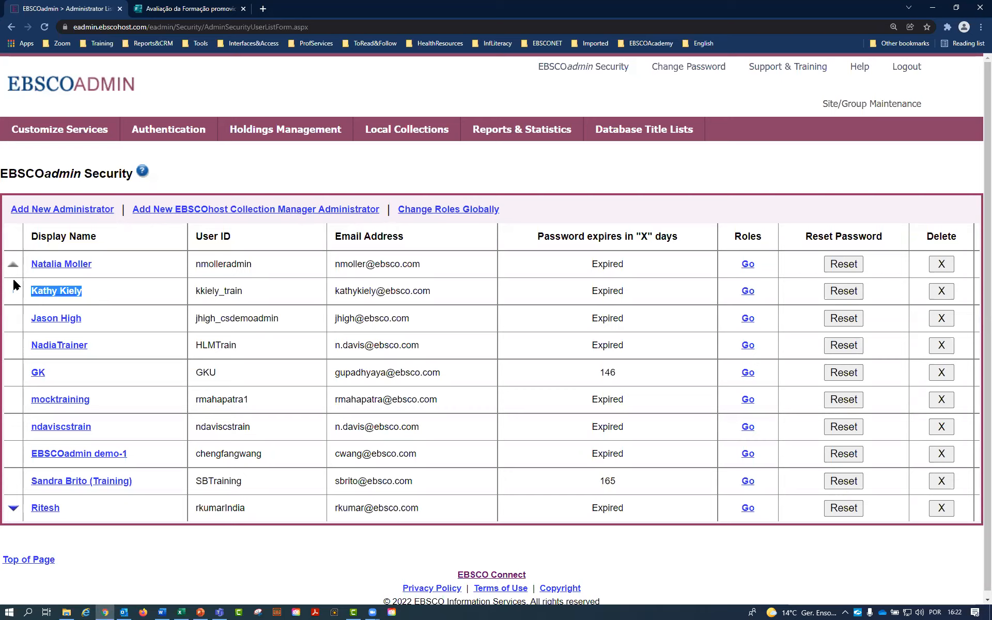
Step: Open the roles of the second administrator in the list and view the Read Only, Write and None permissions
click(736, 234)
drag(737, 235, 766, 237)
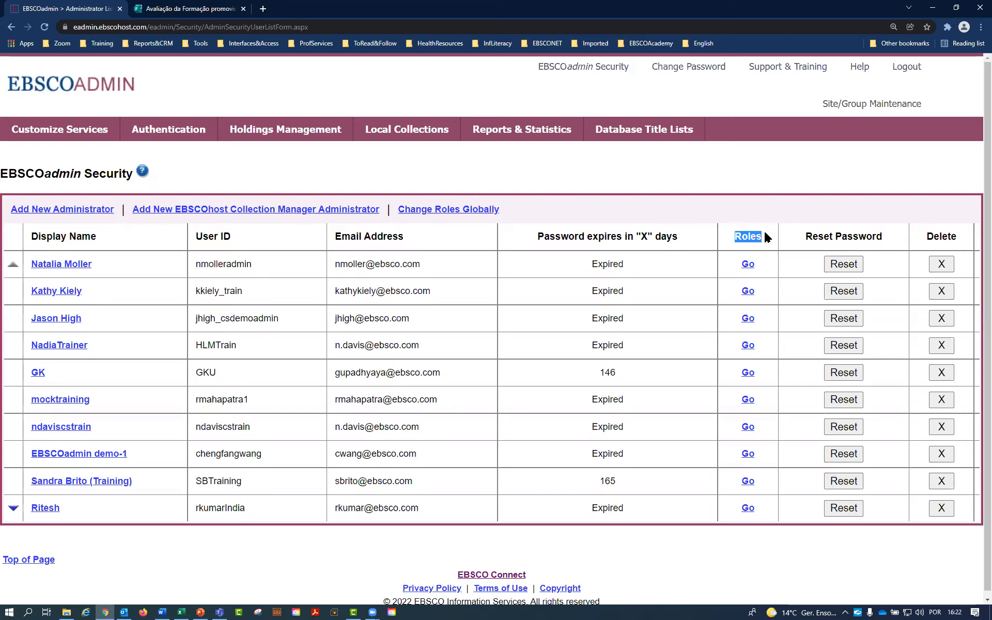
click(747, 295)
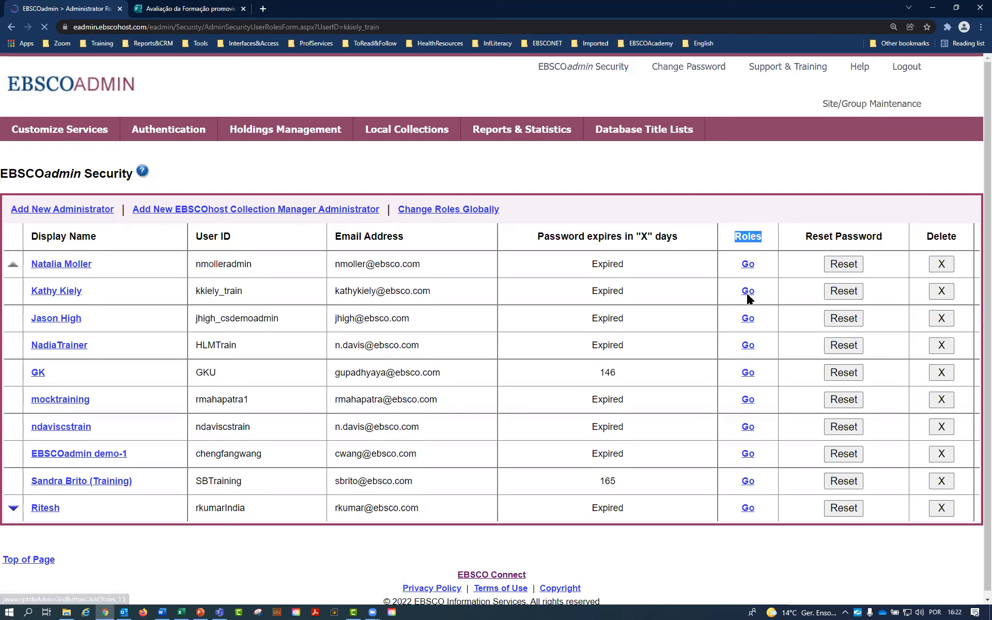
scroll(365, 424, down, 3)
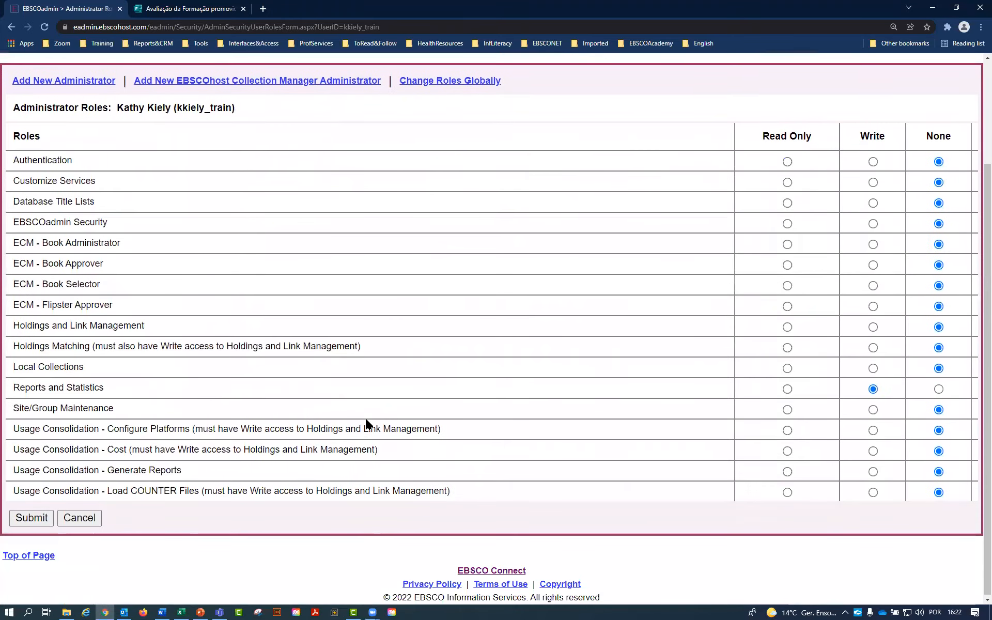
scroll(366, 424, up, 1)
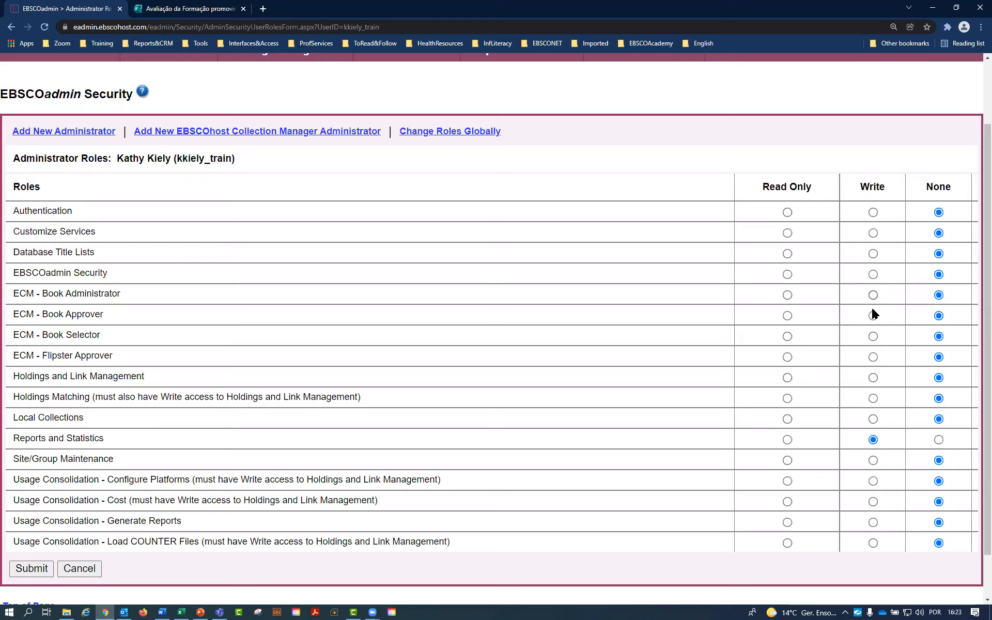
Step: Highlight the Reports and Statistics role and compare it with the roles from Authentication to Holdings Matching
drag(104, 439, 13, 440)
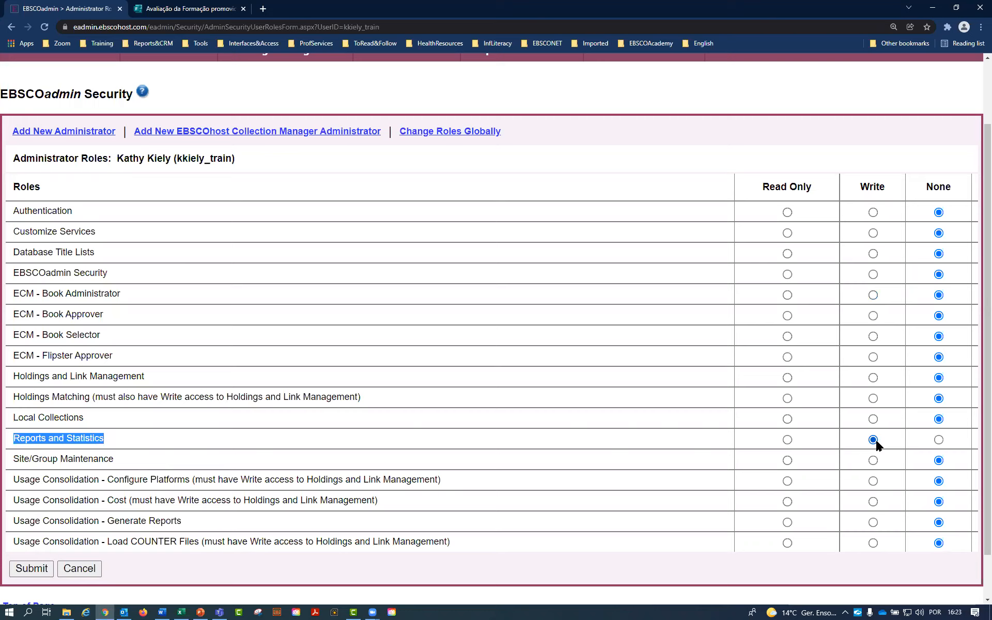
drag(204, 396, 19, 222)
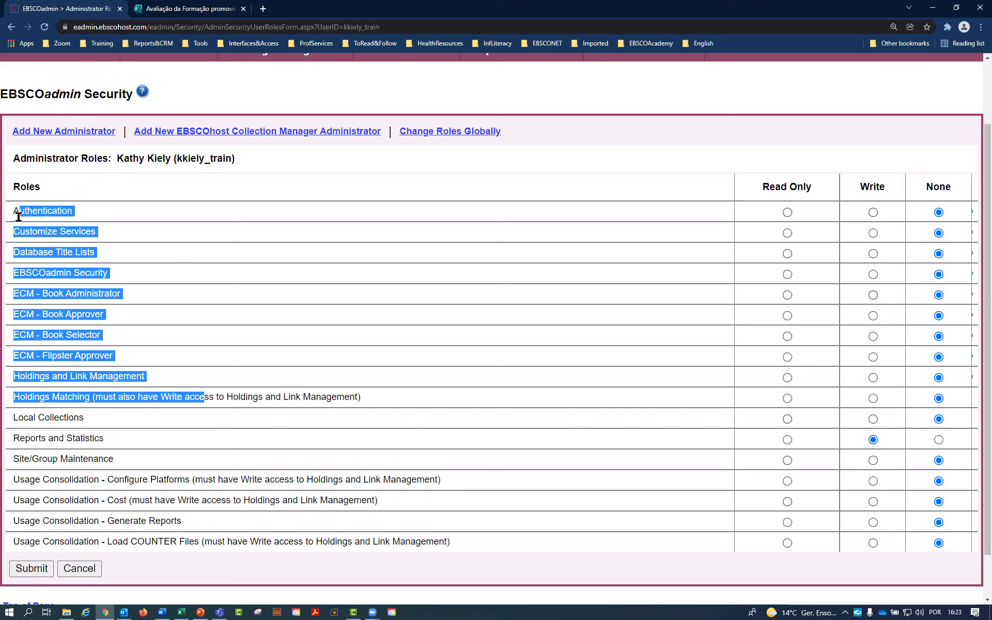
click(424, 243)
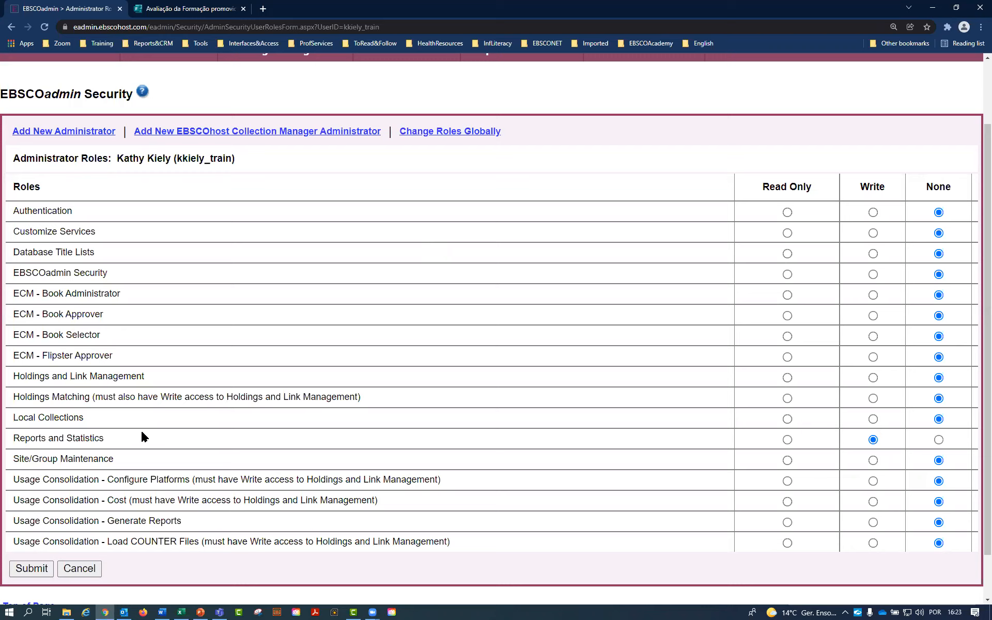
drag(104, 438, 17, 438)
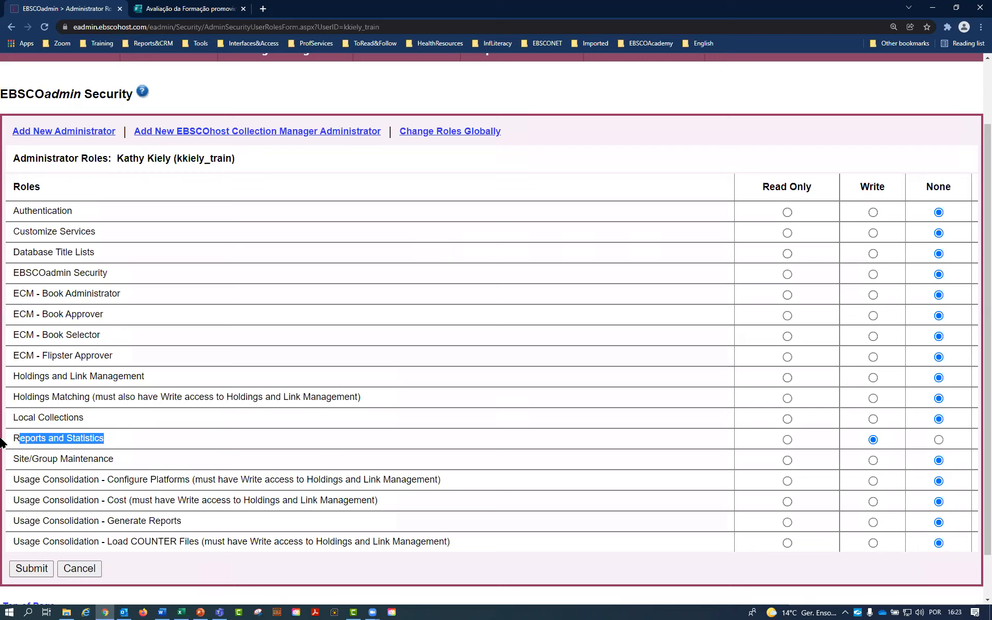
Step: Return to Customize Services and review the available Current Group choices, keeping Main User Group (main) selected
scroll(18, 437, up, 2)
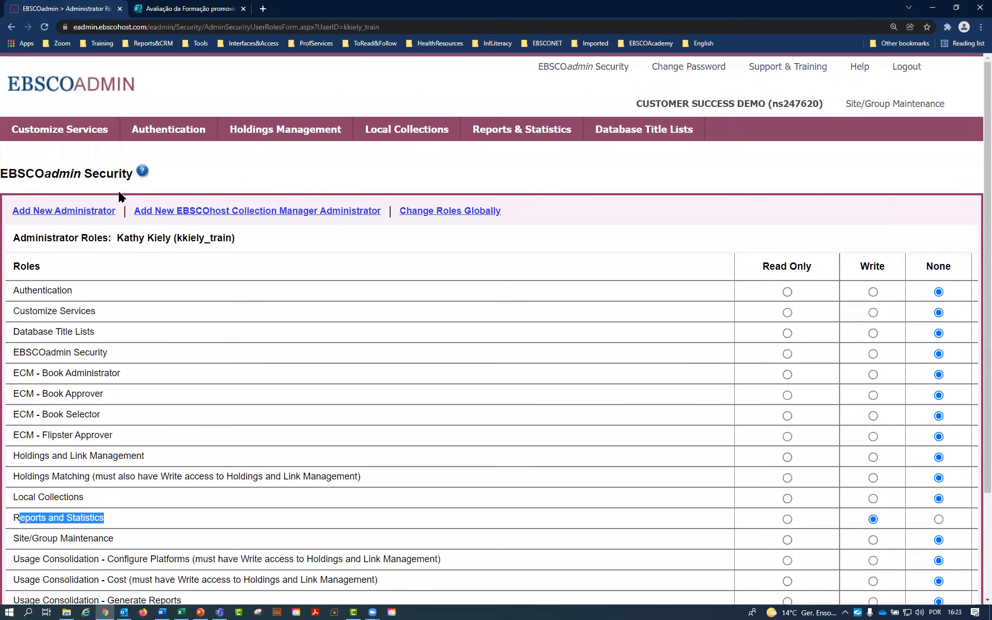
click(59, 141)
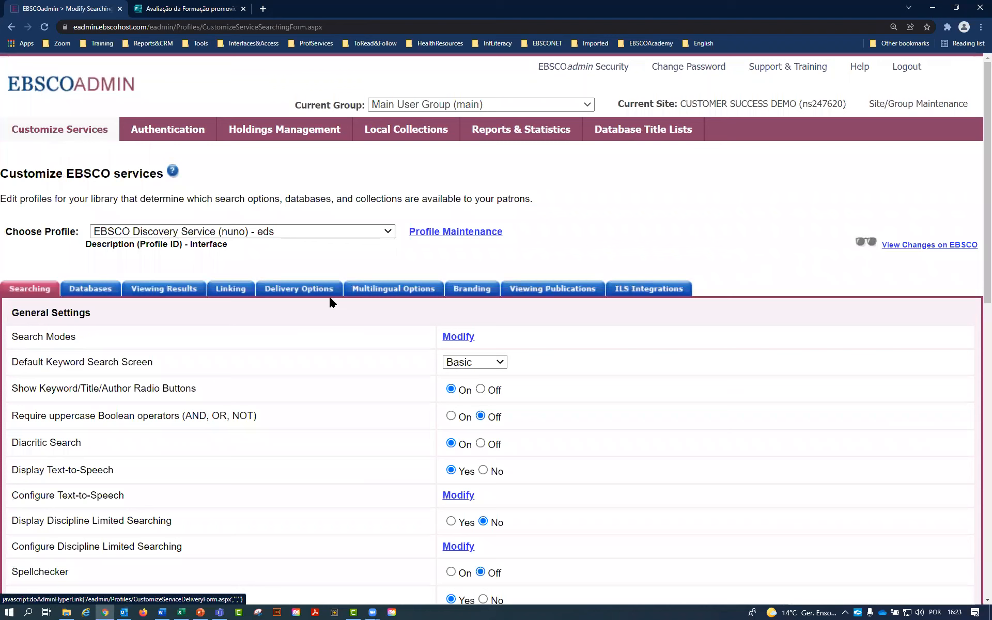
drag(288, 104, 367, 108)
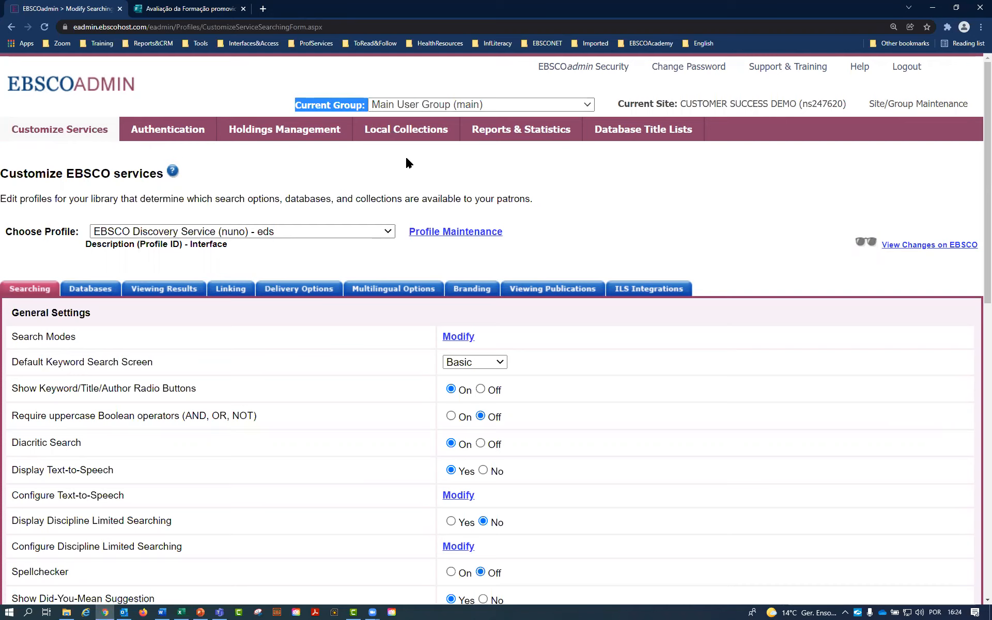
click(485, 103)
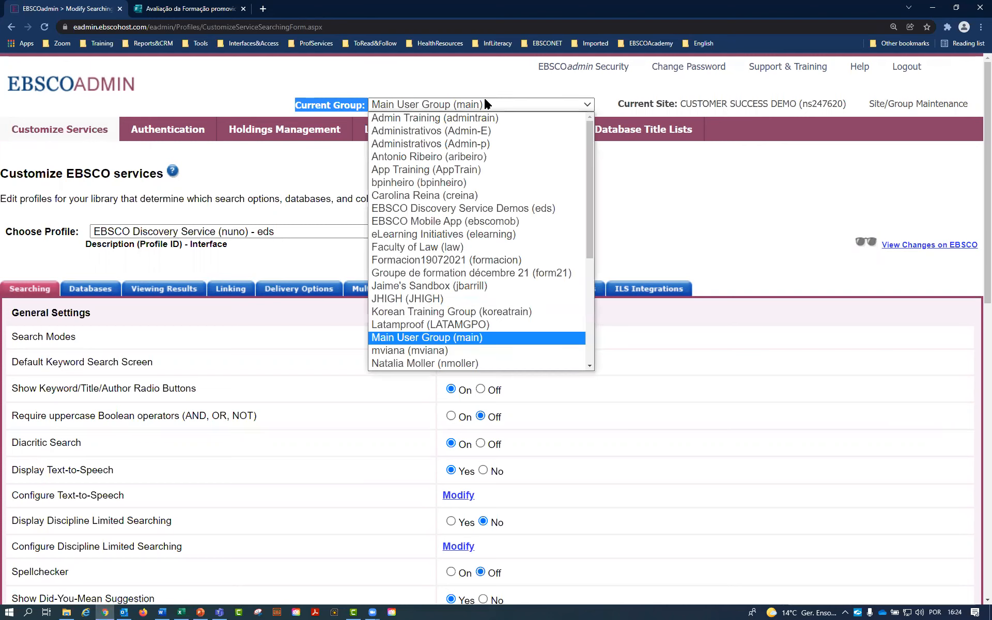
click(512, 337)
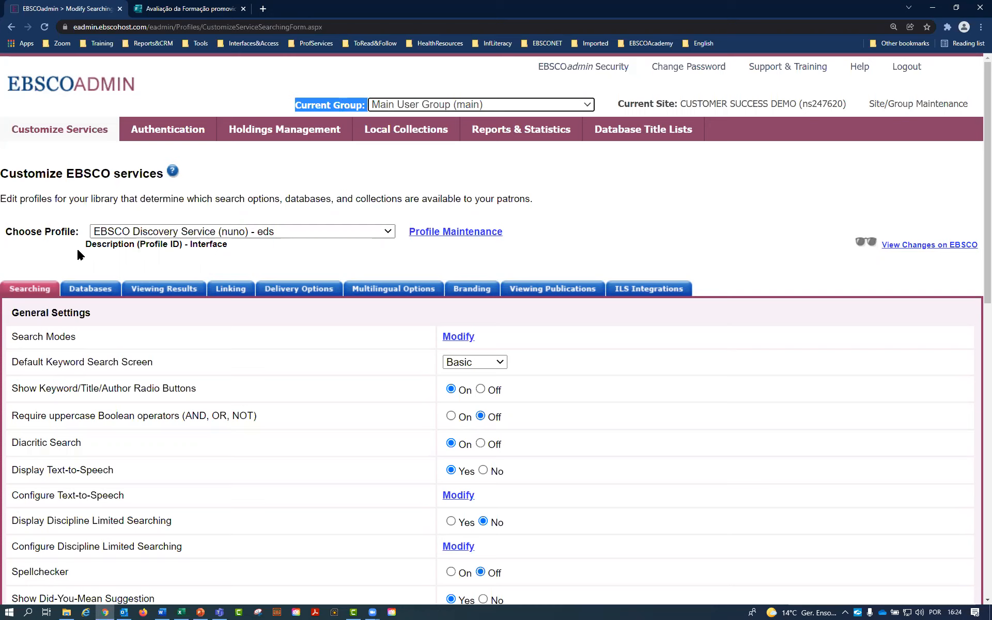
Step: Point out the Choose Profile label and switch the current group to Testgruppe (test2)
drag(76, 231, 11, 228)
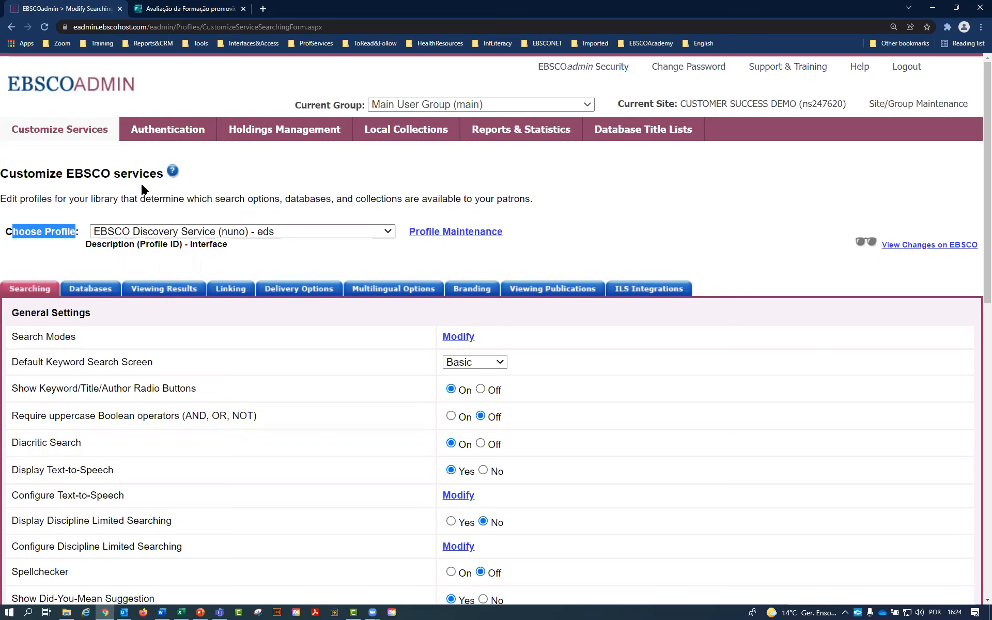
click(445, 108)
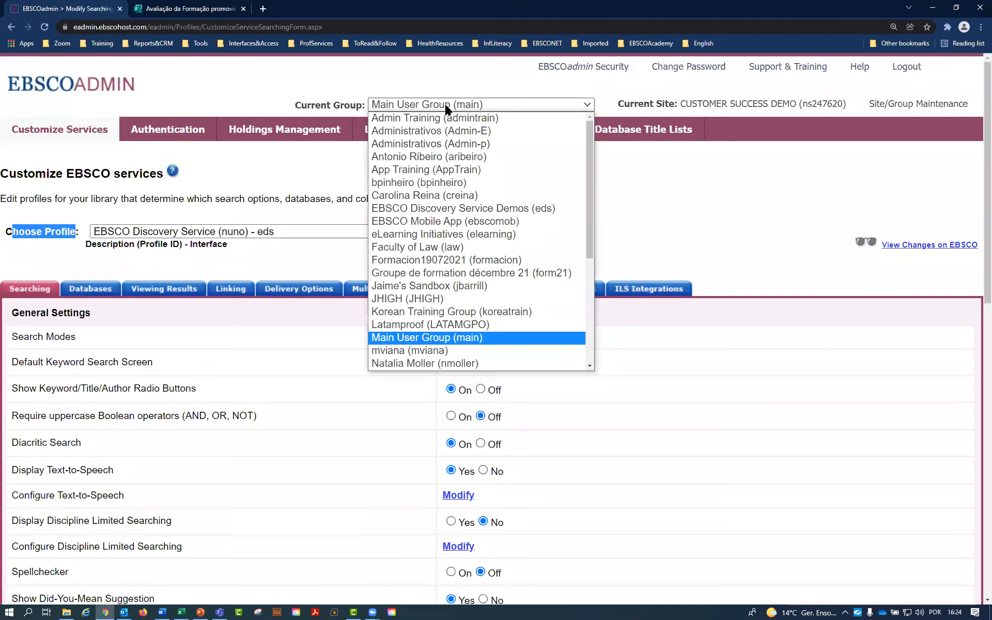
scroll(471, 217, down, 5)
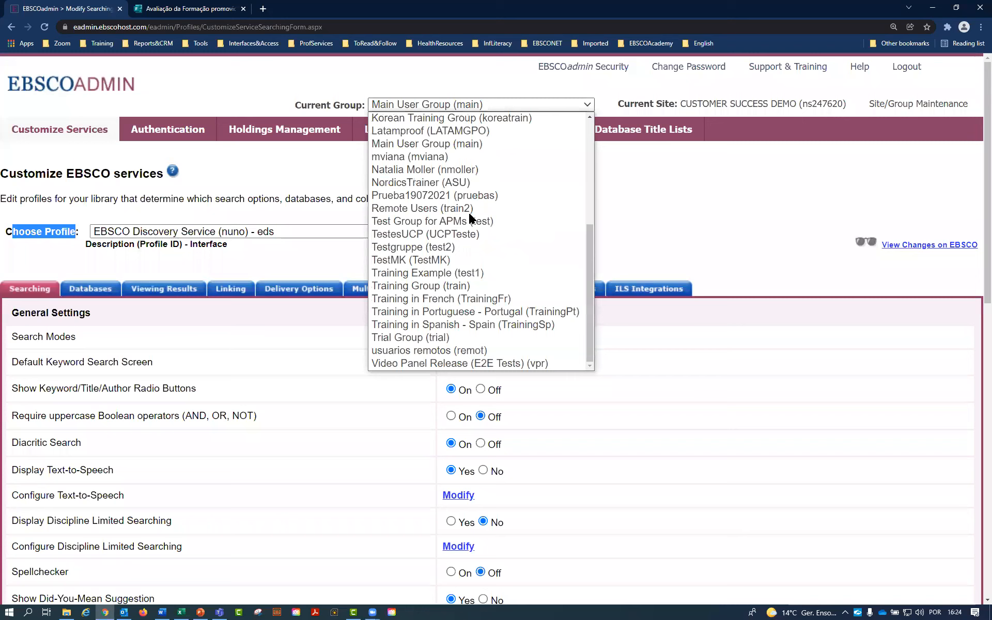
click(446, 248)
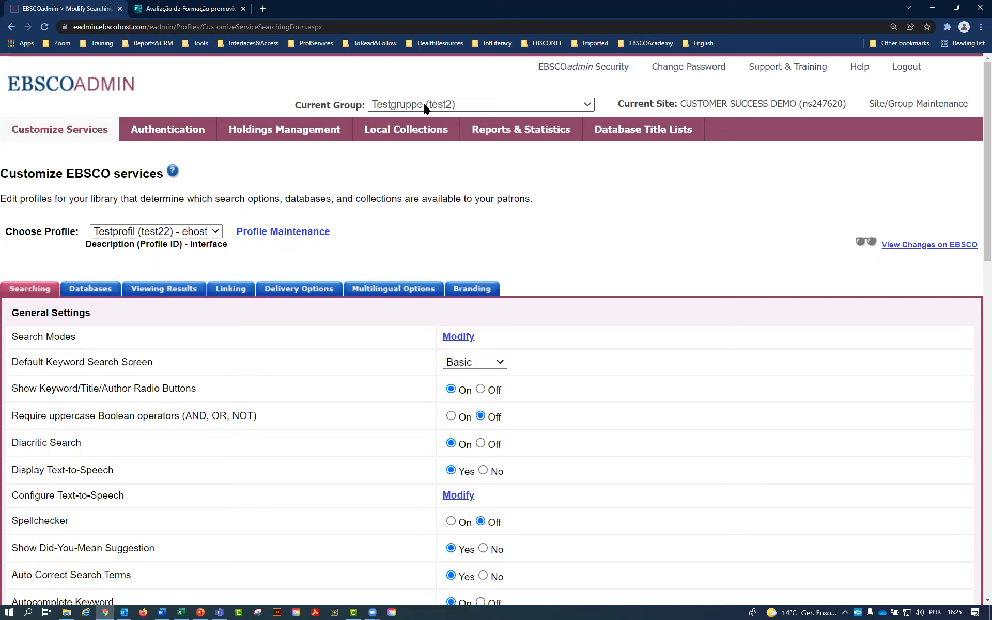
Step: View the Site and Group lists in Site/Group Maintenance, and return to Customize Services
click(893, 105)
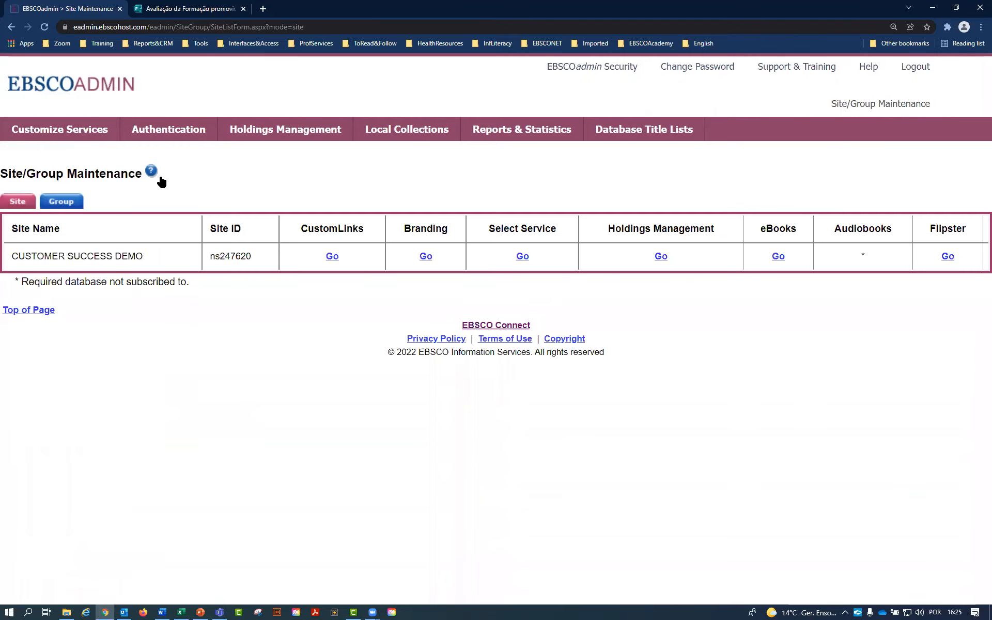
click(63, 206)
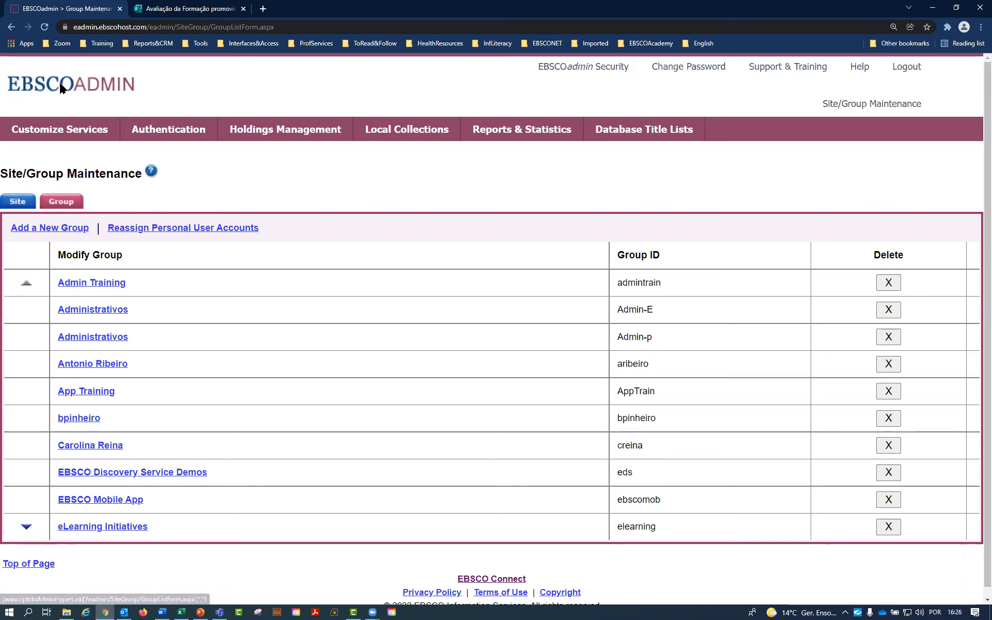
click(44, 132)
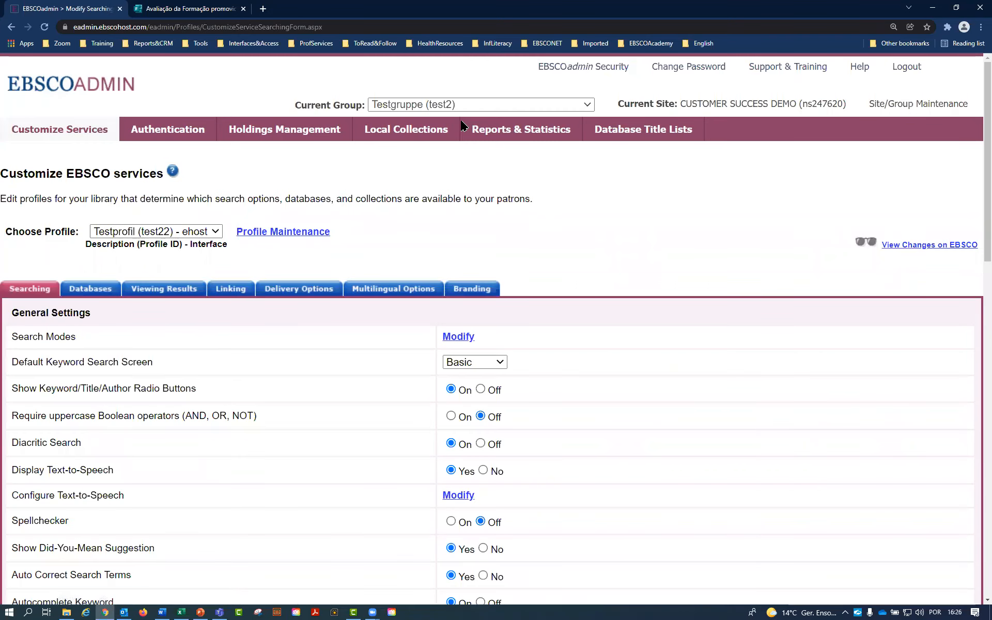
Step: Switch the current group to Main User Group (main) and highlight the Choose Profile label
click(475, 105)
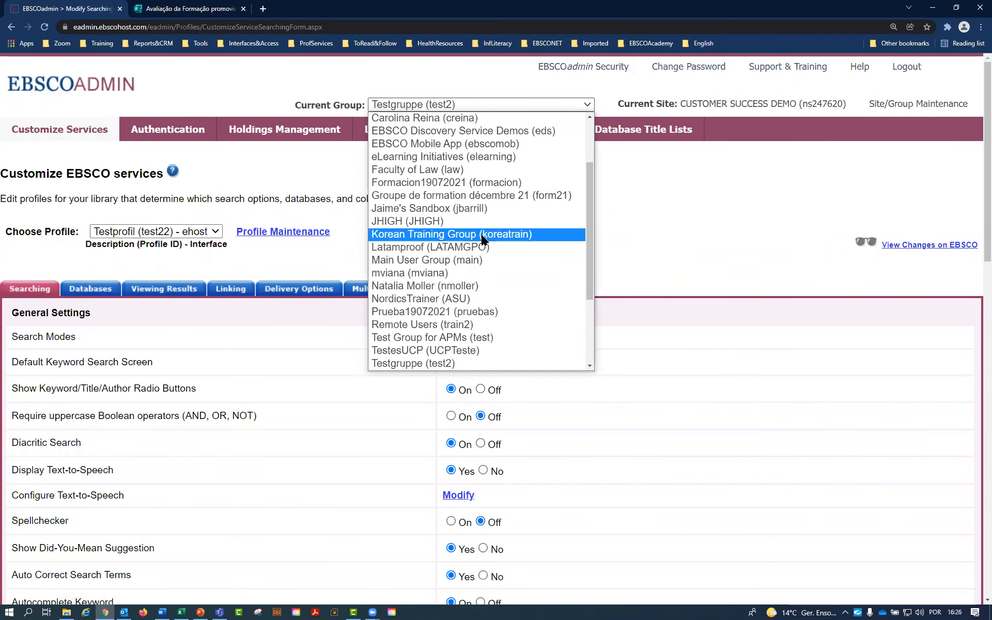
click(485, 260)
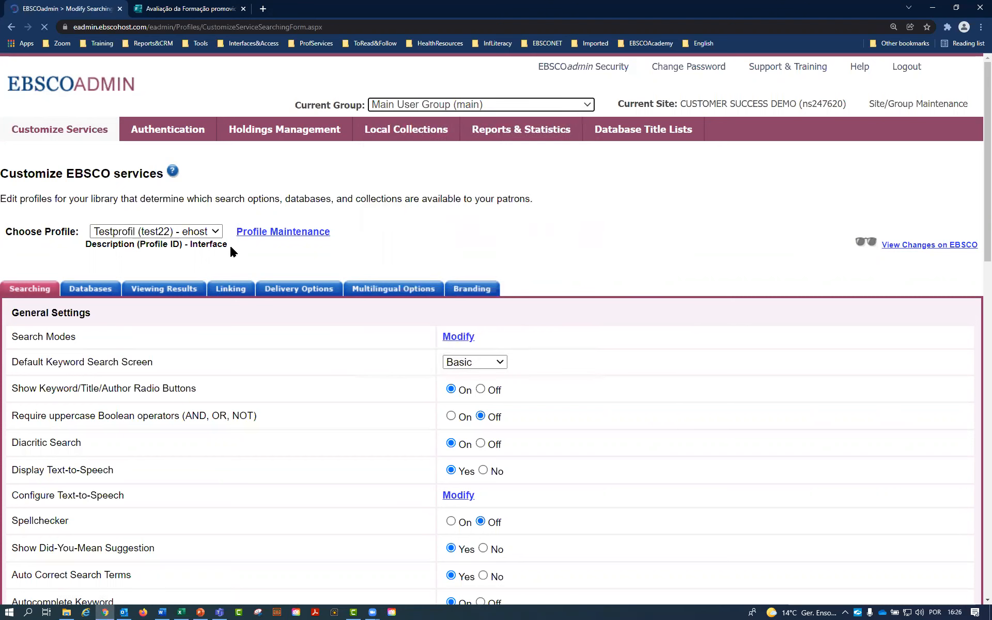
click(182, 232)
click(71, 231)
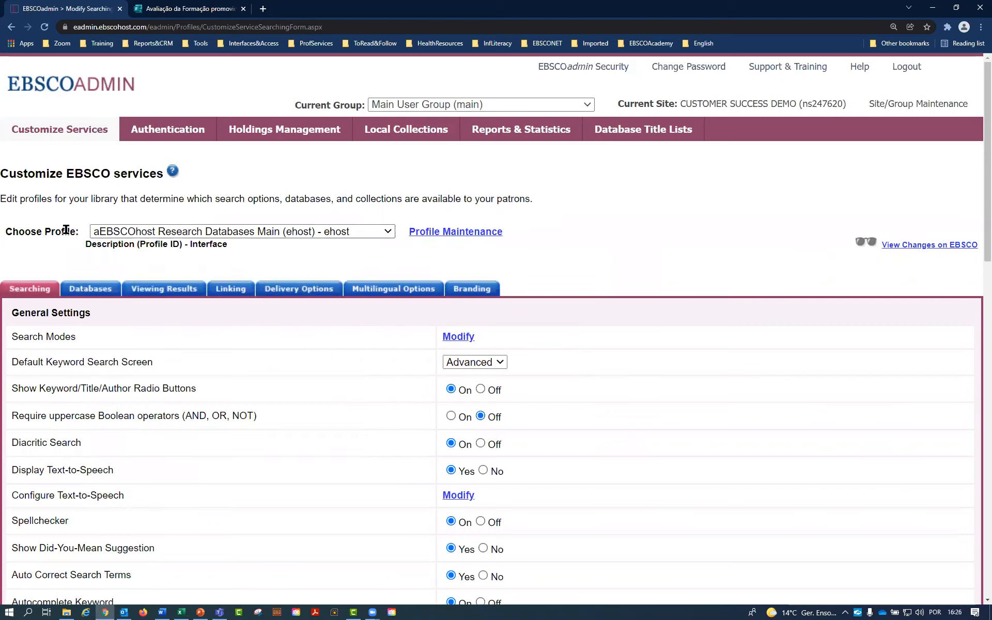
drag(75, 232, 19, 232)
Step: Browse the full list of profiles in the main group and select the EBSCO Discovery Service profile
click(115, 233)
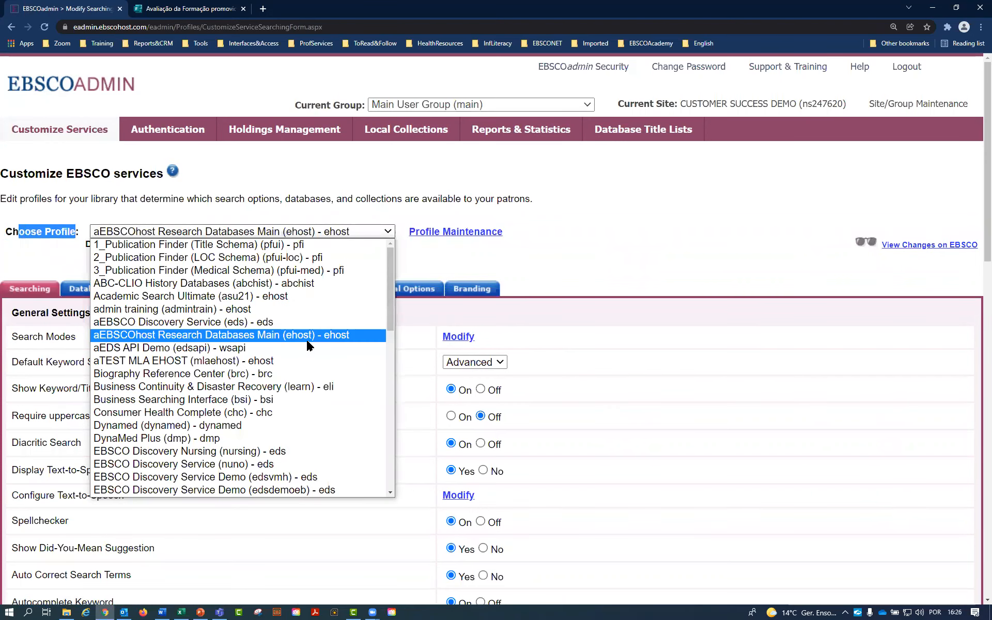
scroll(299, 353, down, 8)
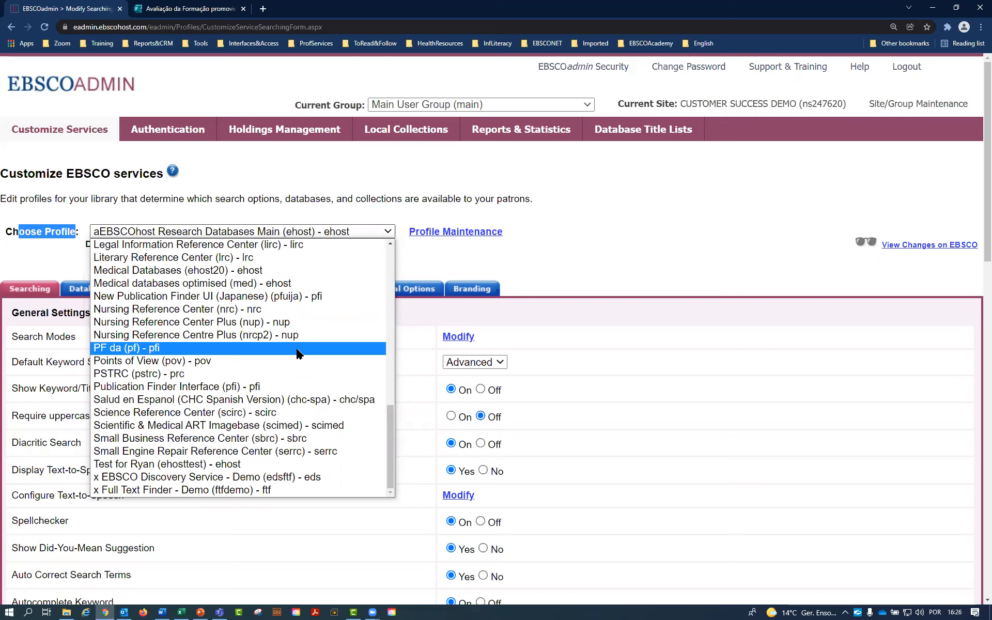
scroll(292, 424, up, 8)
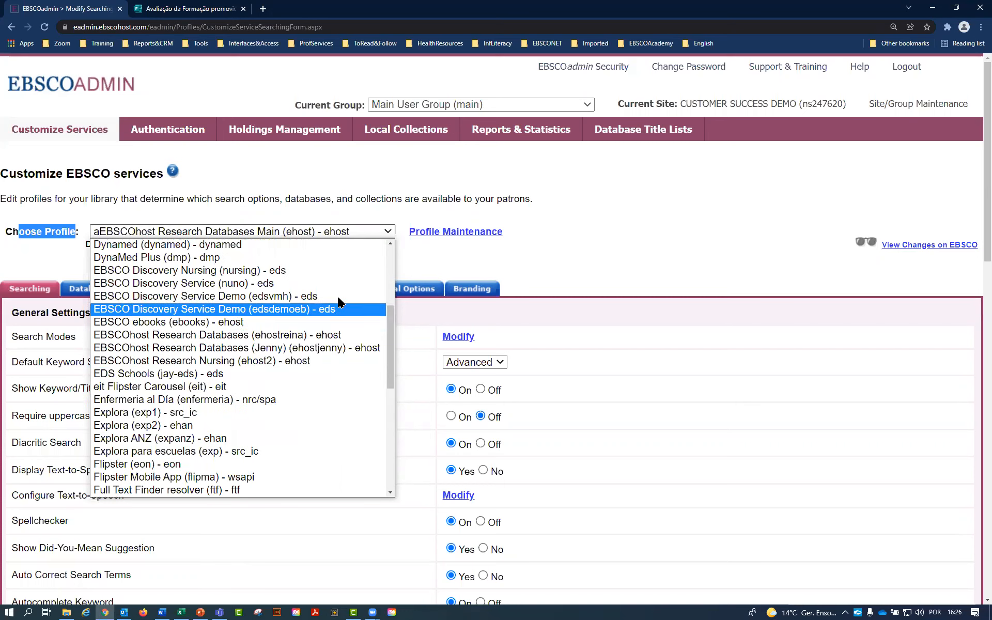
click(340, 284)
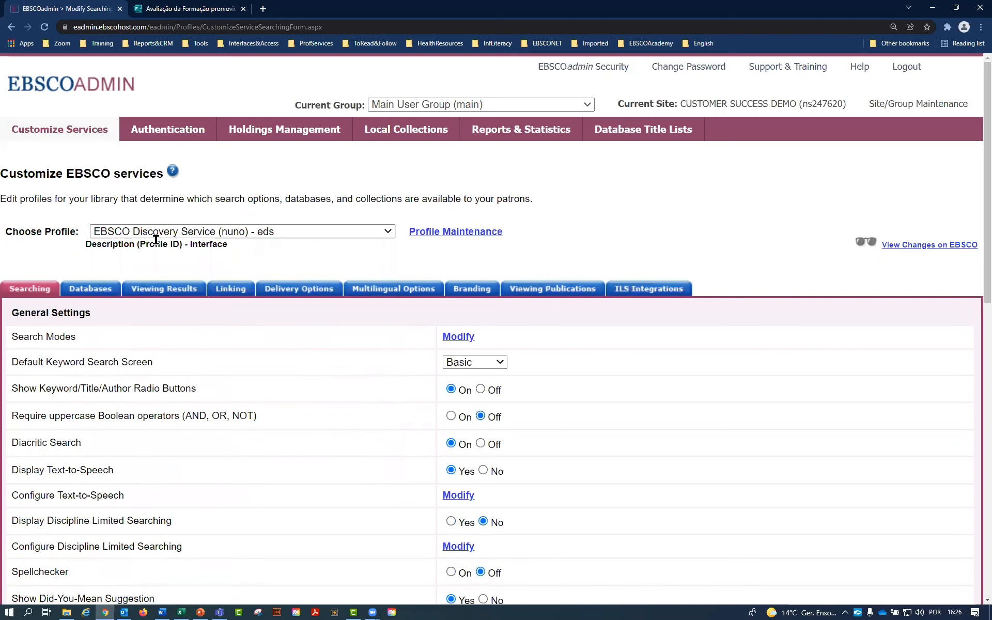
Step: Switch the profile to EBSCOhost Research Databases, followed by aEBSCOhost Research Databases Main (ehost)
click(122, 233)
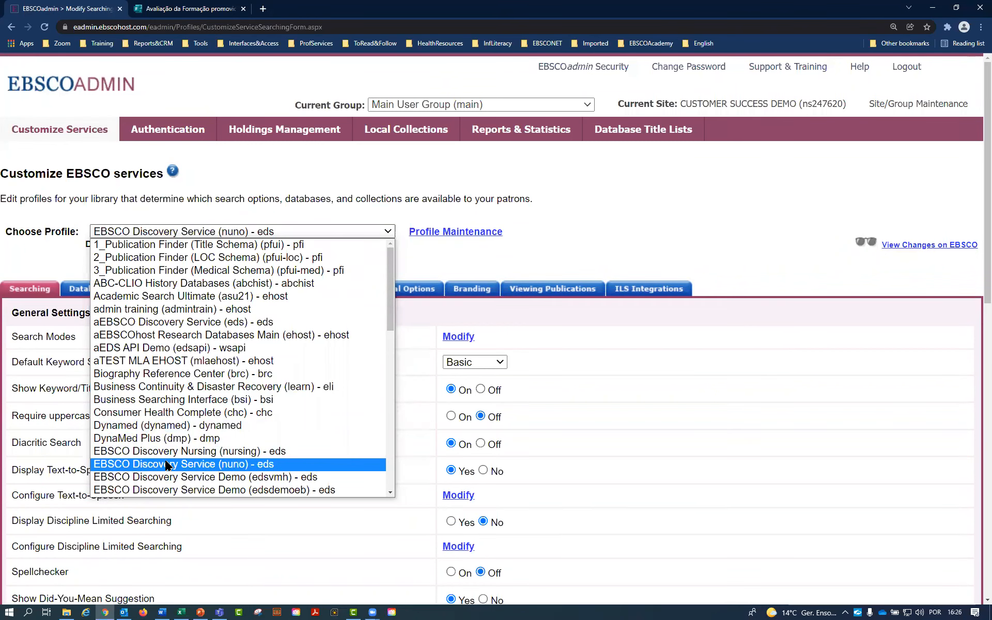
scroll(167, 465, down, 5)
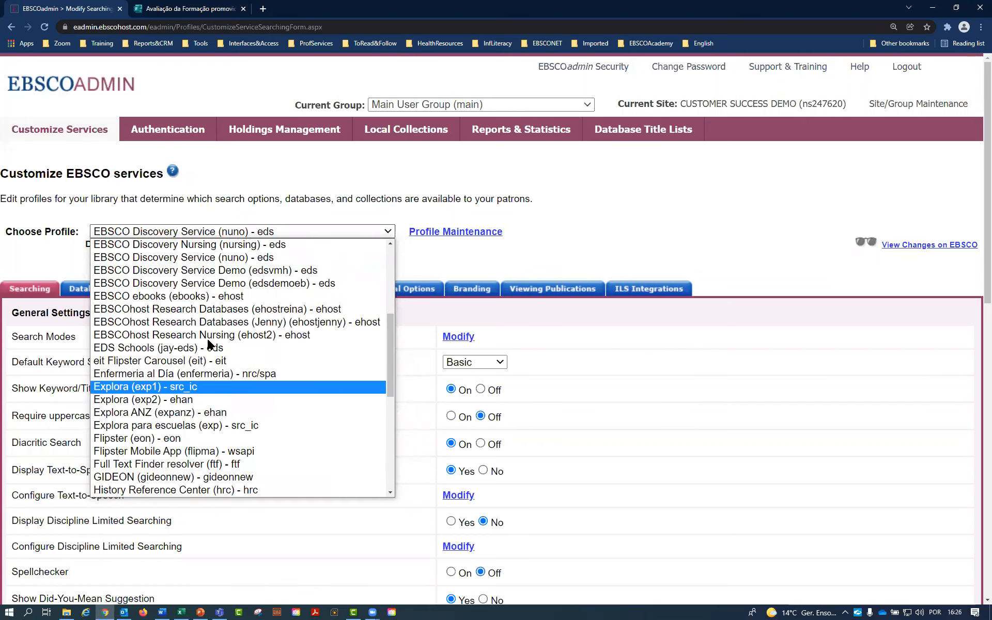
click(227, 309)
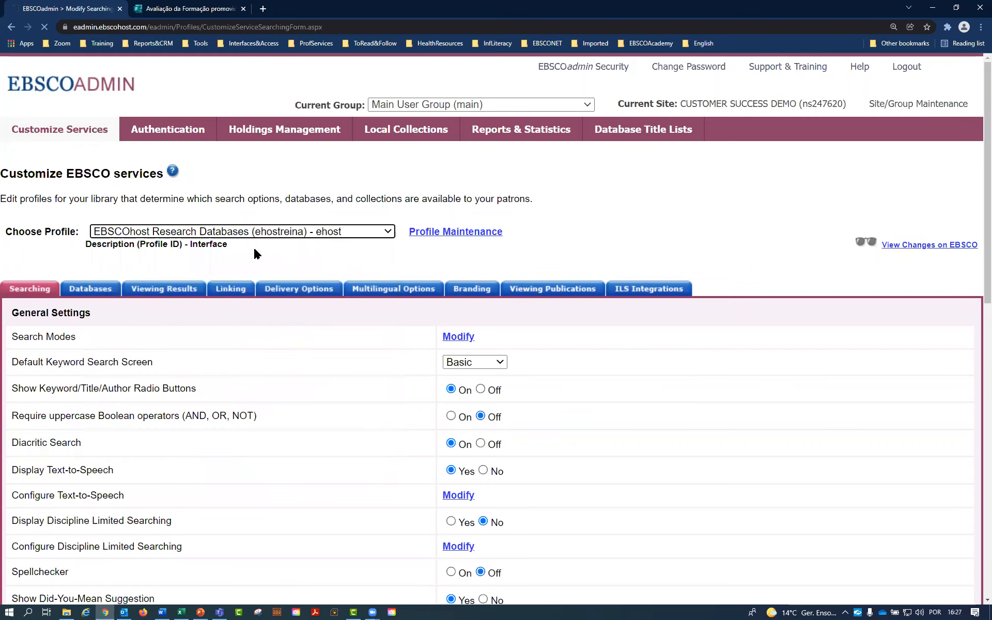
click(308, 233)
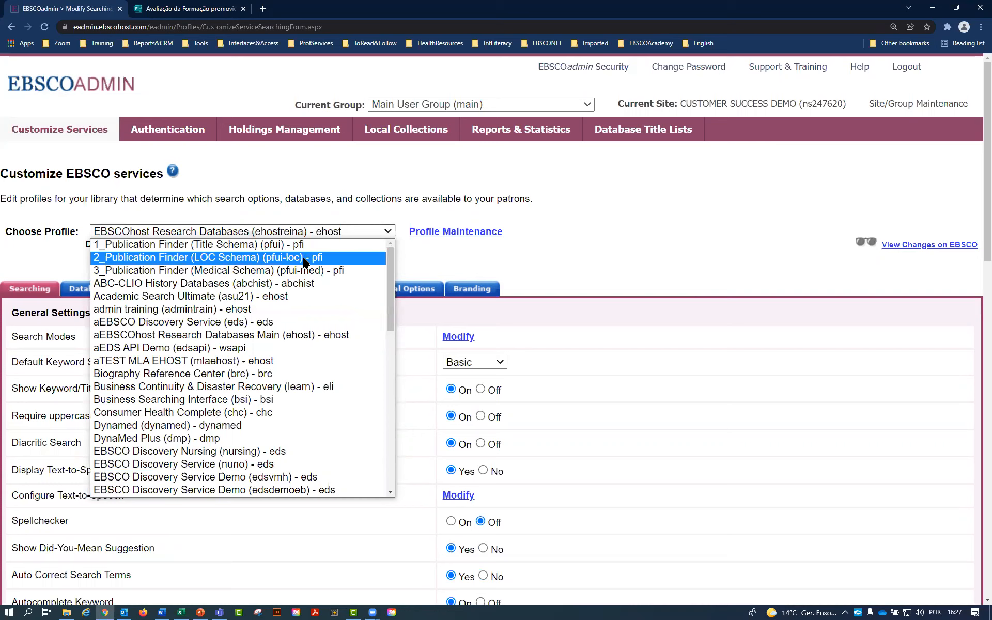
click(280, 335)
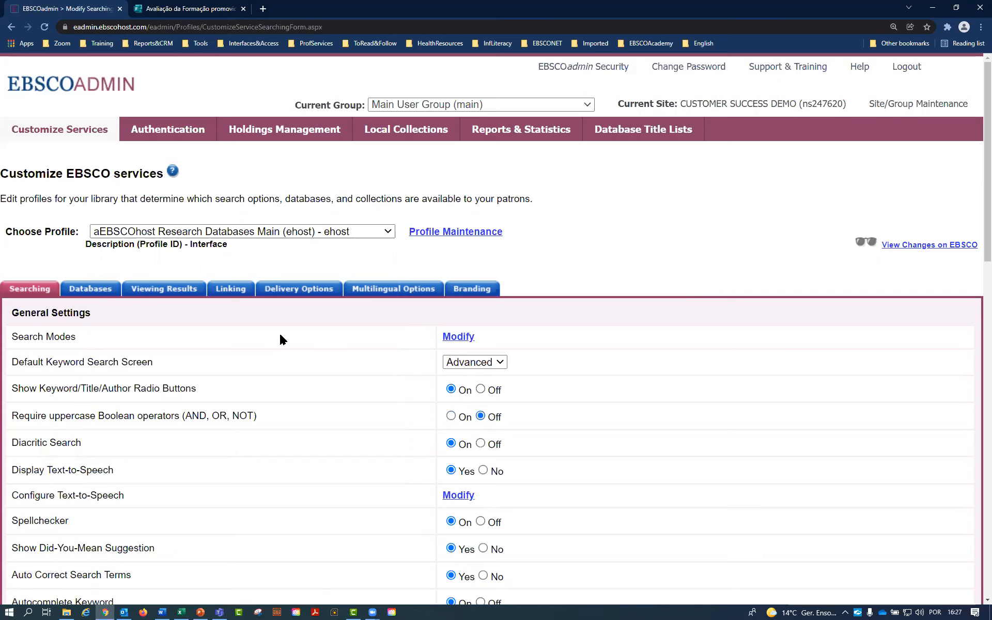
Step: Highlight the Choose Profile label, select the EBSCO Discovery Service profile and look over its Searching settings
drag(82, 231, 1, 238)
click(159, 232)
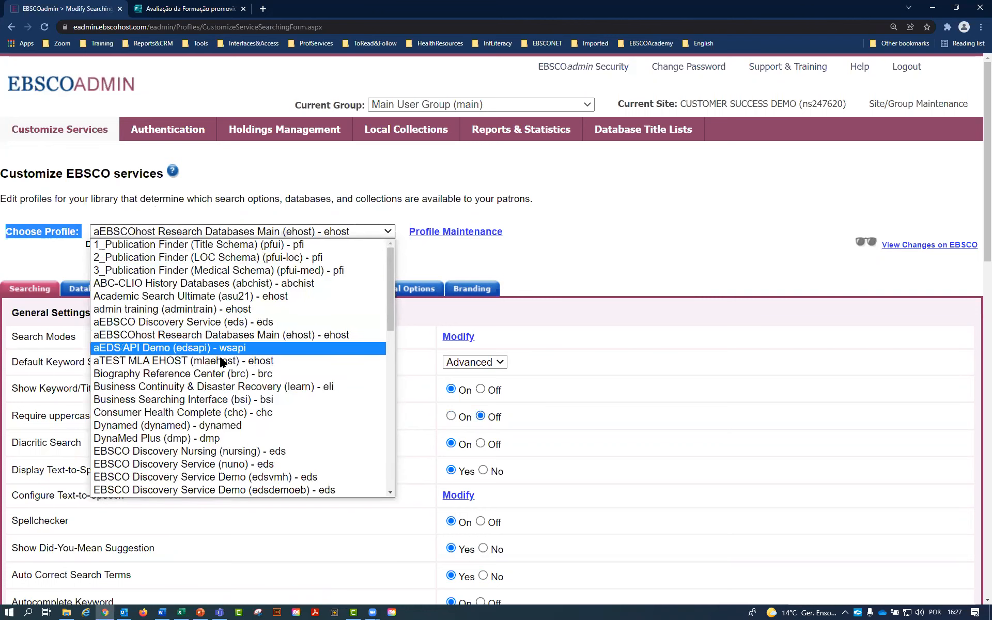
click(248, 464)
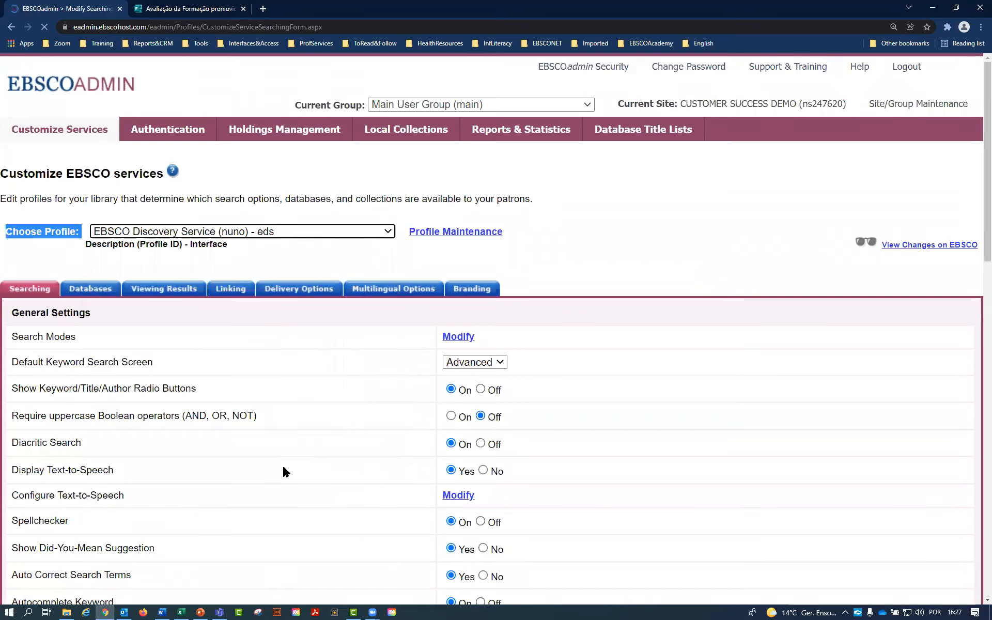
scroll(254, 394, down, 2)
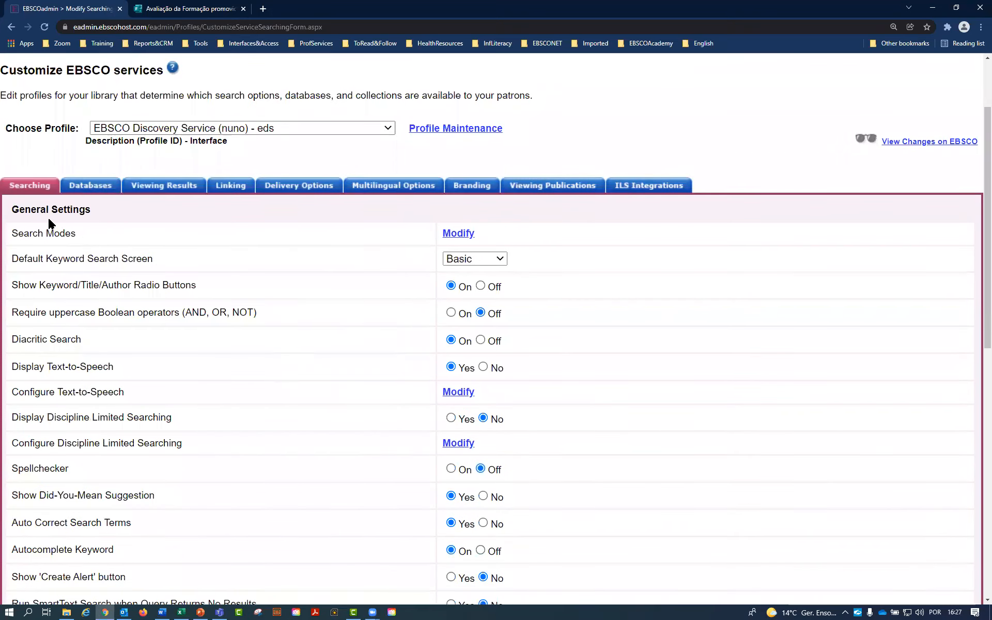
scroll(266, 250, up, 2)
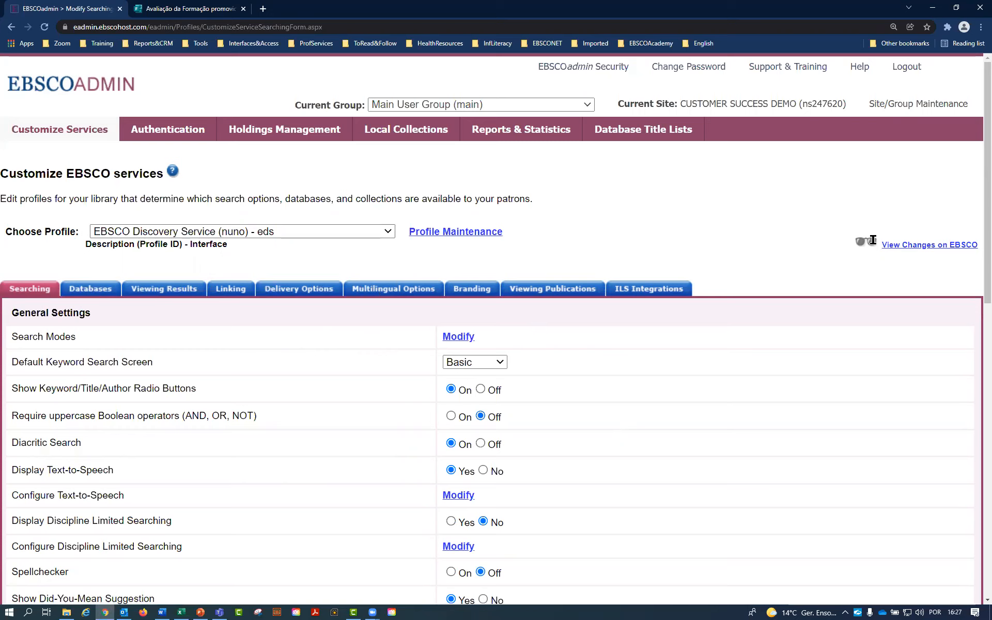
Step: Open the profile's public search page with View Changes on EBSCO and highlight its Basic Search label
drag(844, 244, 942, 249)
click(917, 268)
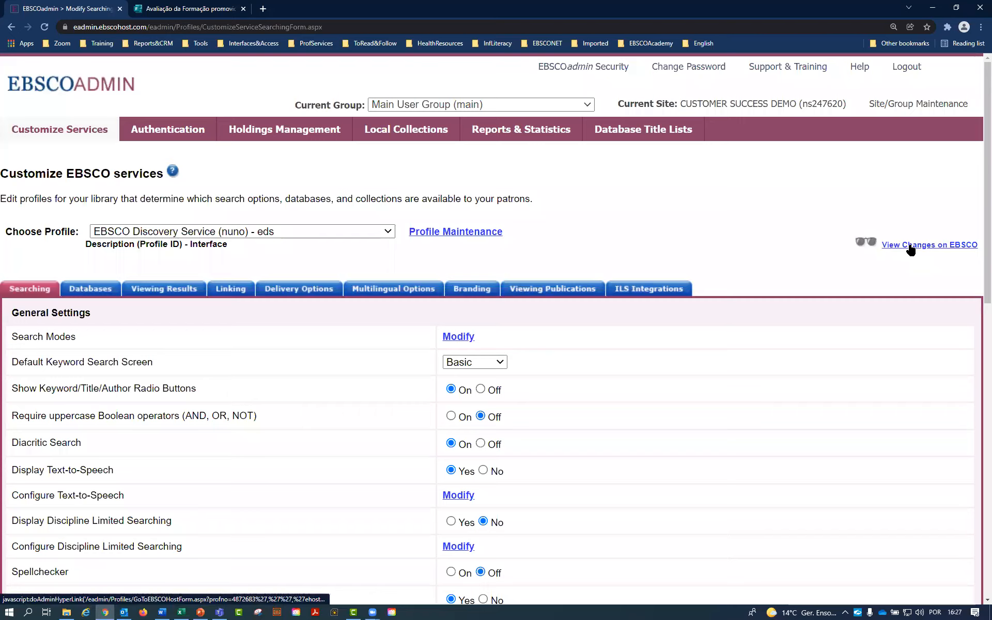
click(911, 249)
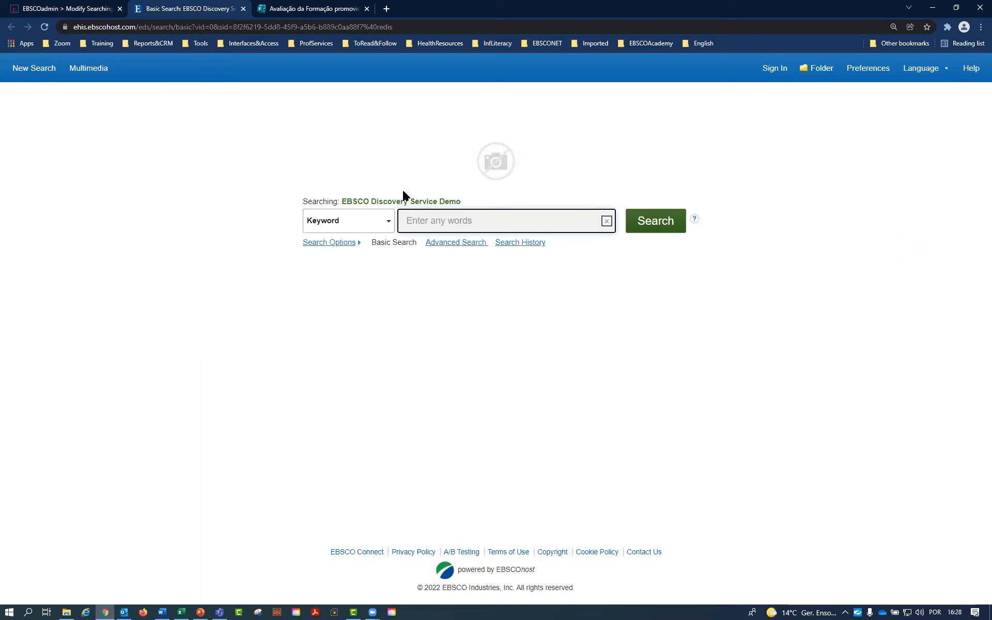
drag(372, 240, 417, 241)
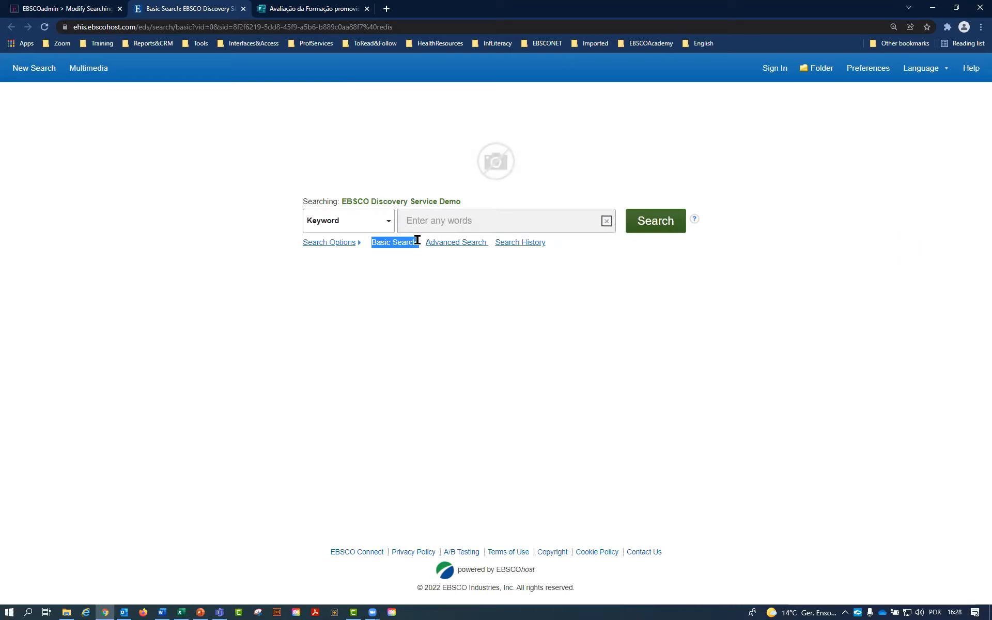
Step: Return to EBSCOadmin, set the profile's Default Keyword Search Screen to Advanced and save the changes
click(70, 5)
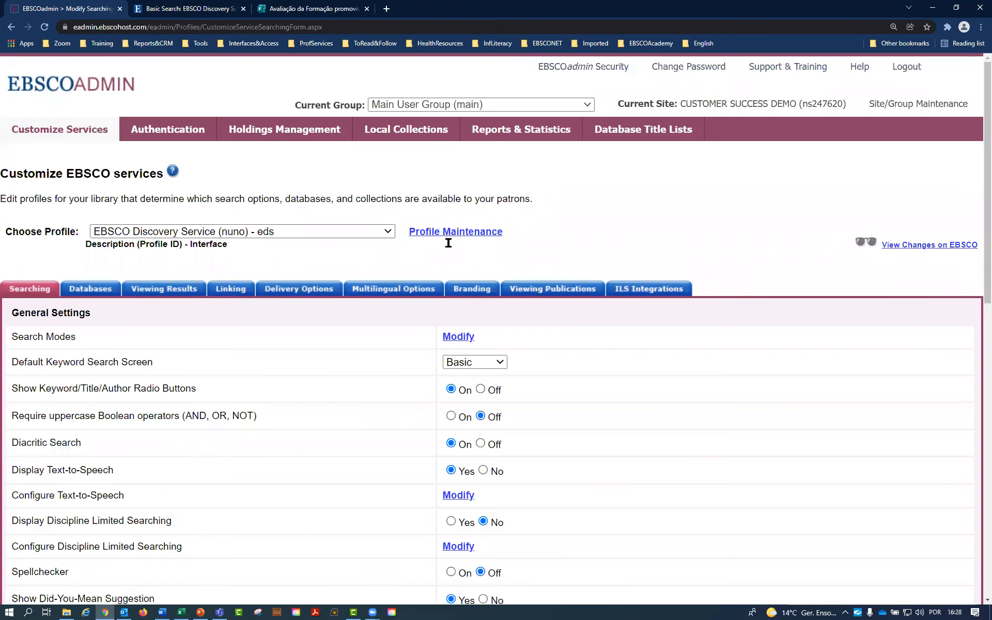
scroll(599, 323, down, 2)
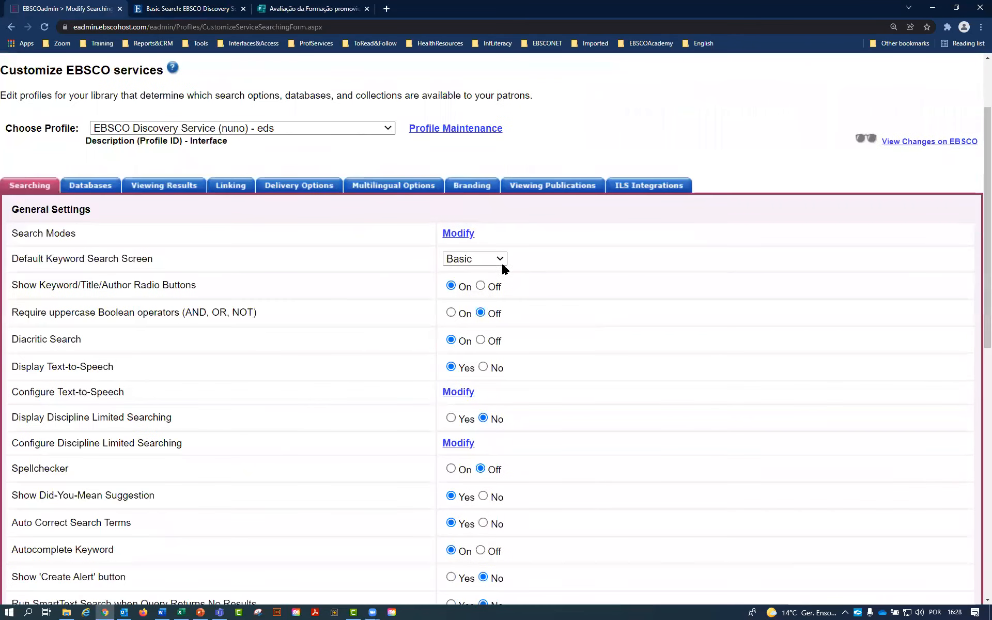
click(497, 261)
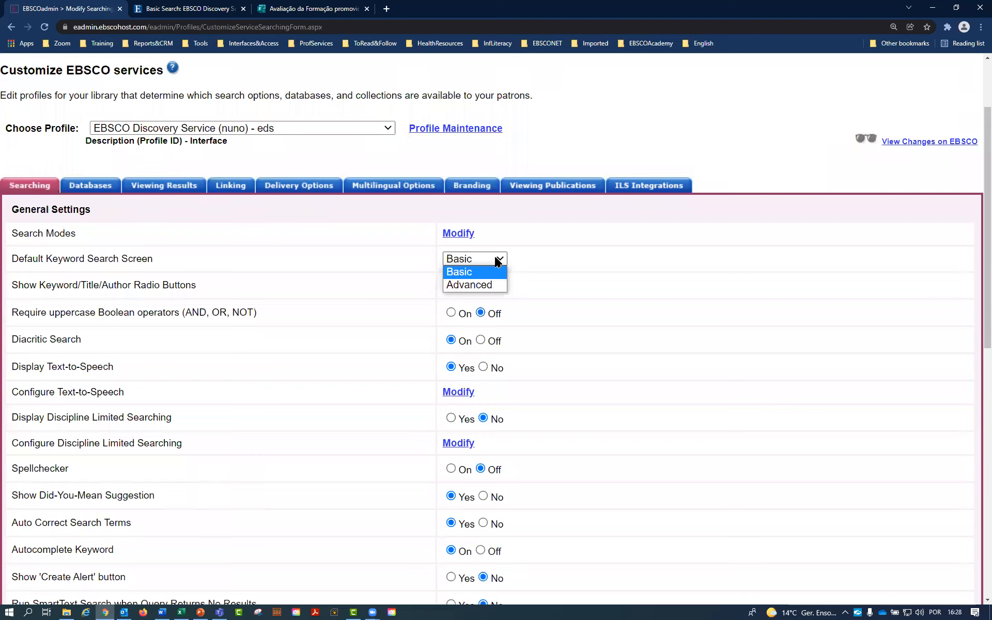
click(488, 285)
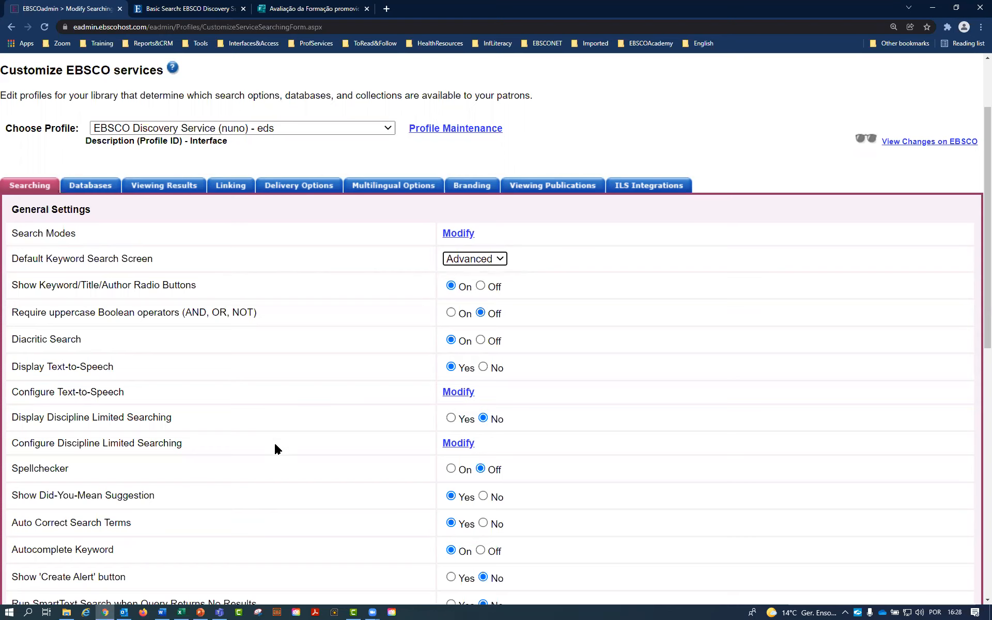
scroll(276, 449, down, 10)
click(34, 517)
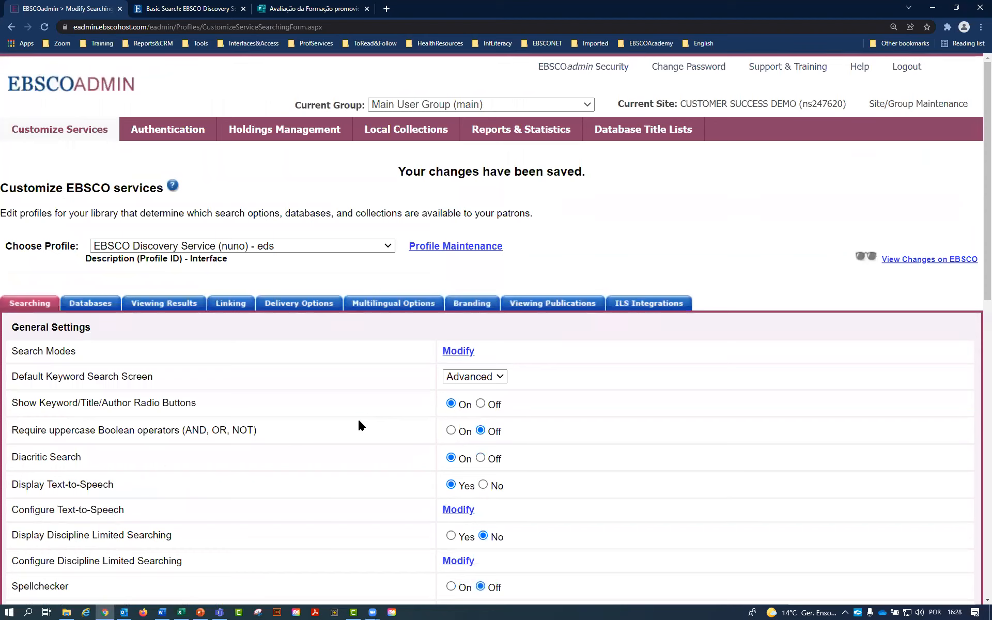
Step: View the saved changes on EBSCO, look at the Advanced Search screen and go back to Basic Search
click(905, 259)
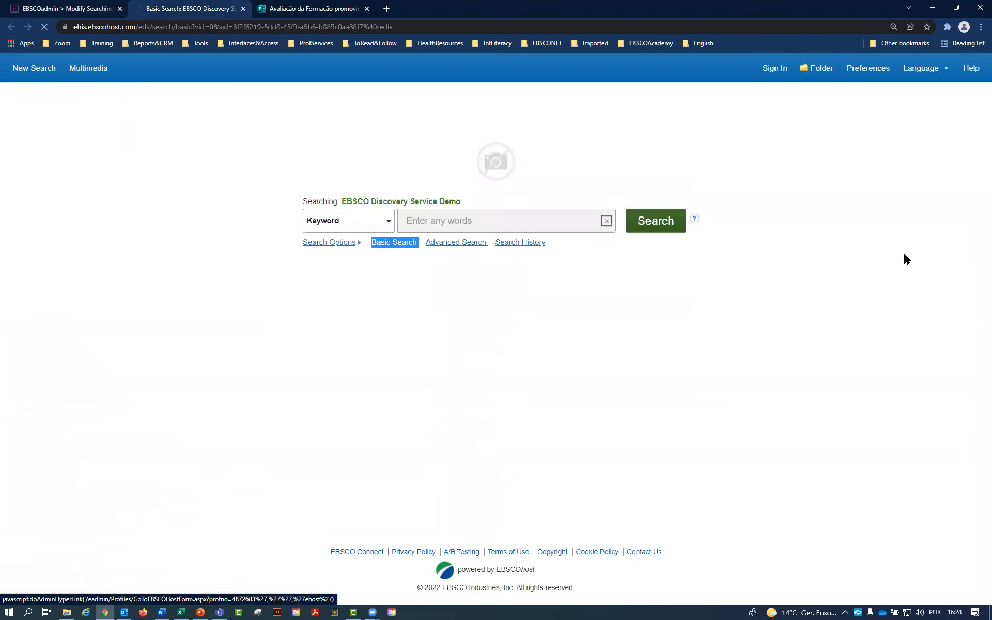
click(445, 246)
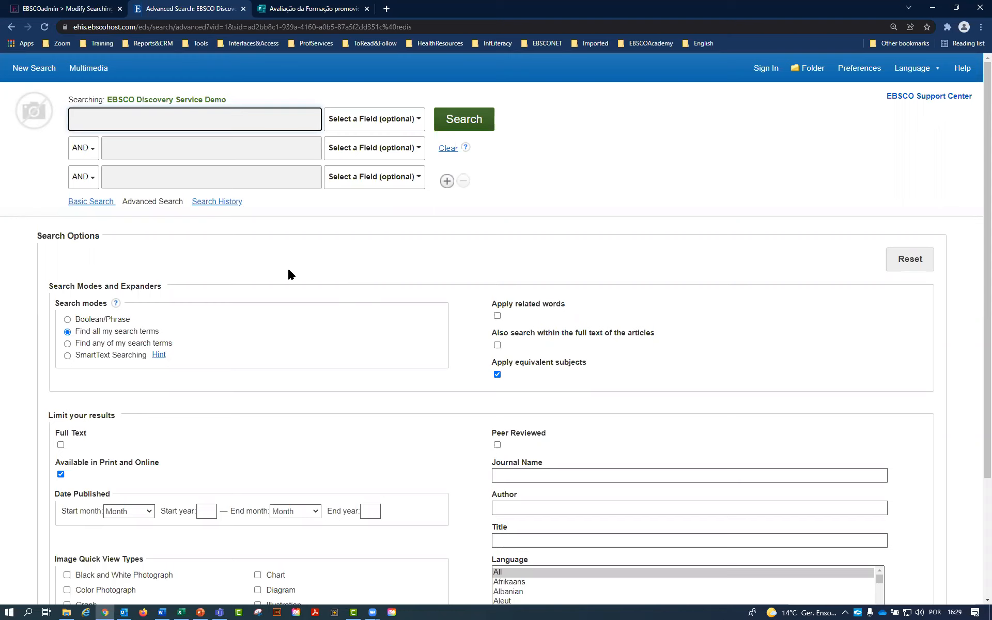
click(91, 203)
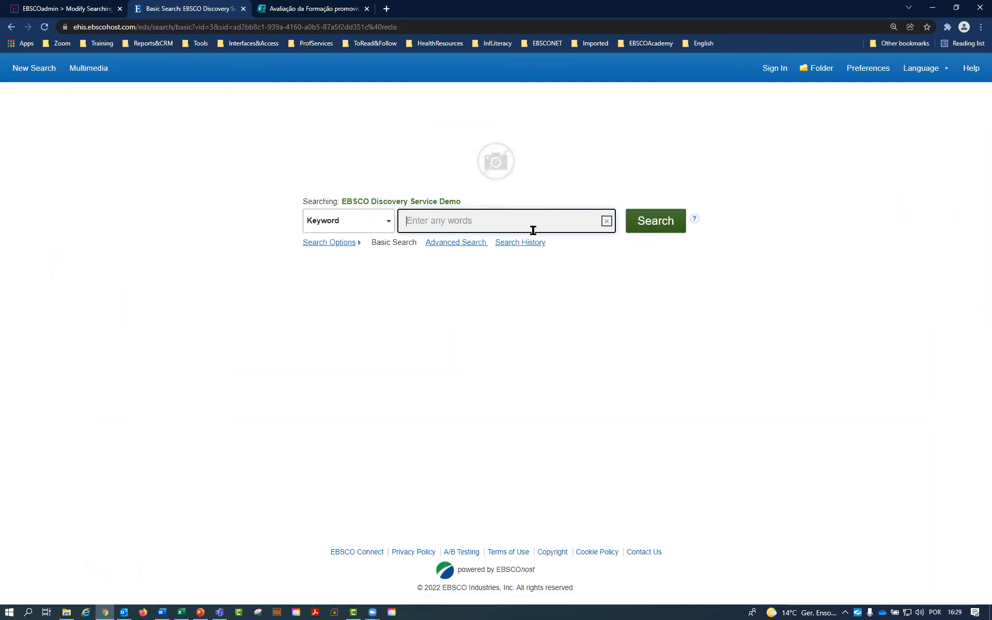
Step: Toggle Search Options under the basic search box and examine the search modes, expanders and limiters, leaving them expanded
click(332, 244)
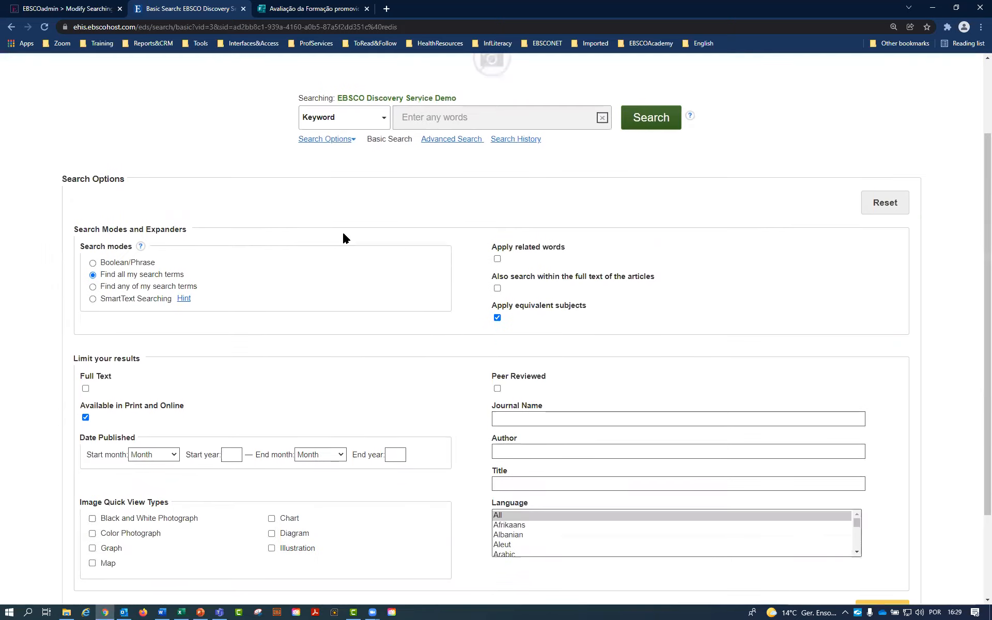
click(337, 244)
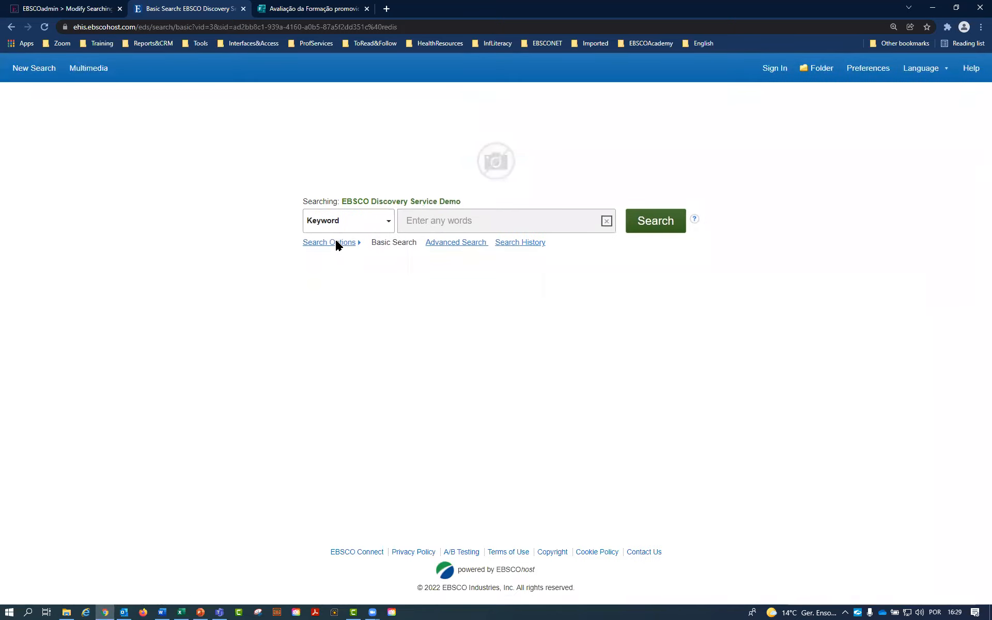
click(336, 244)
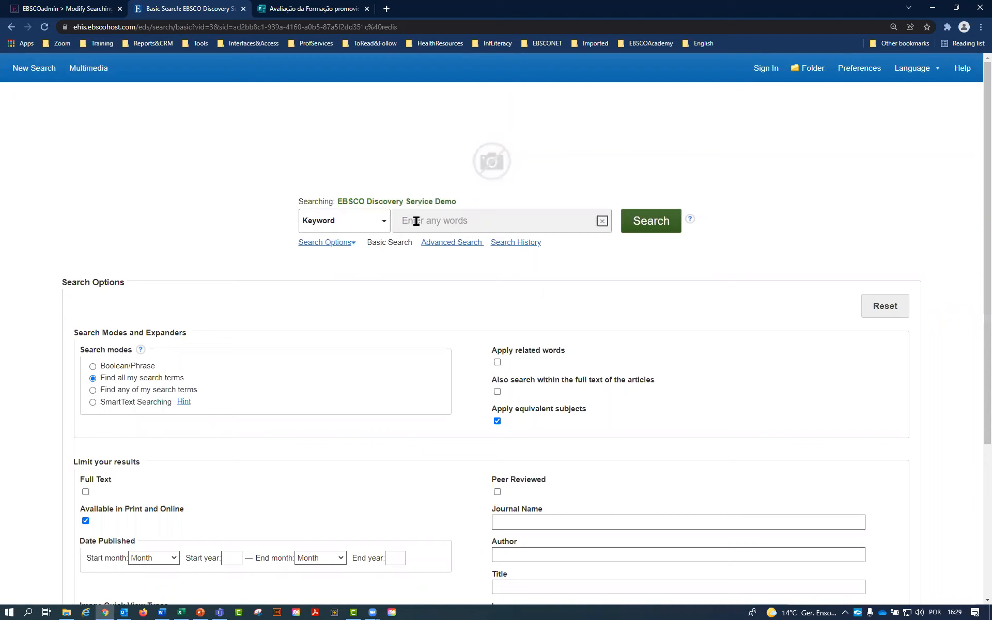
scroll(327, 246, down, 3)
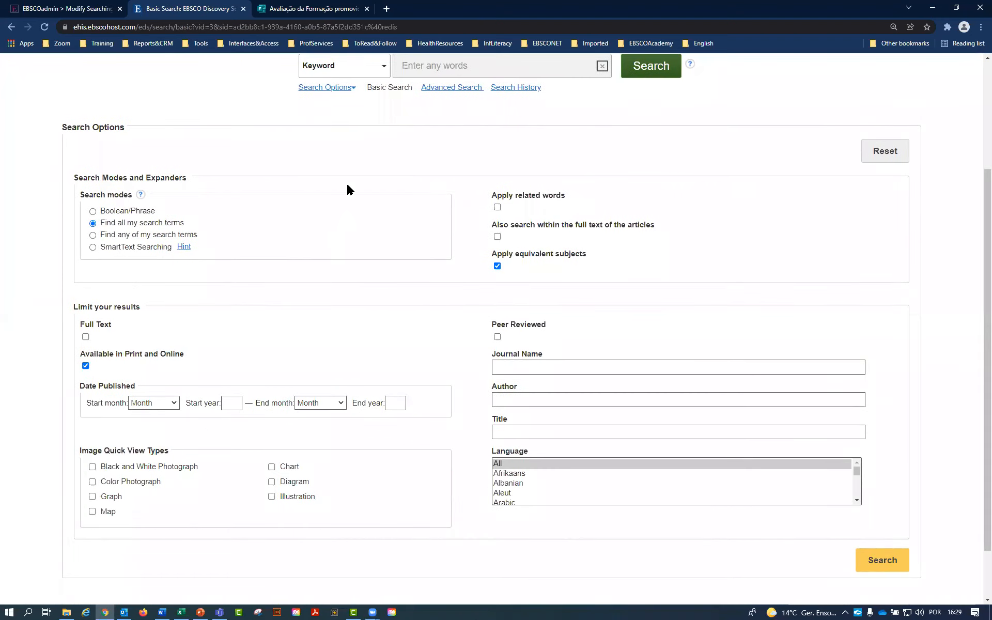
scroll(350, 166, up, 2)
click(324, 191)
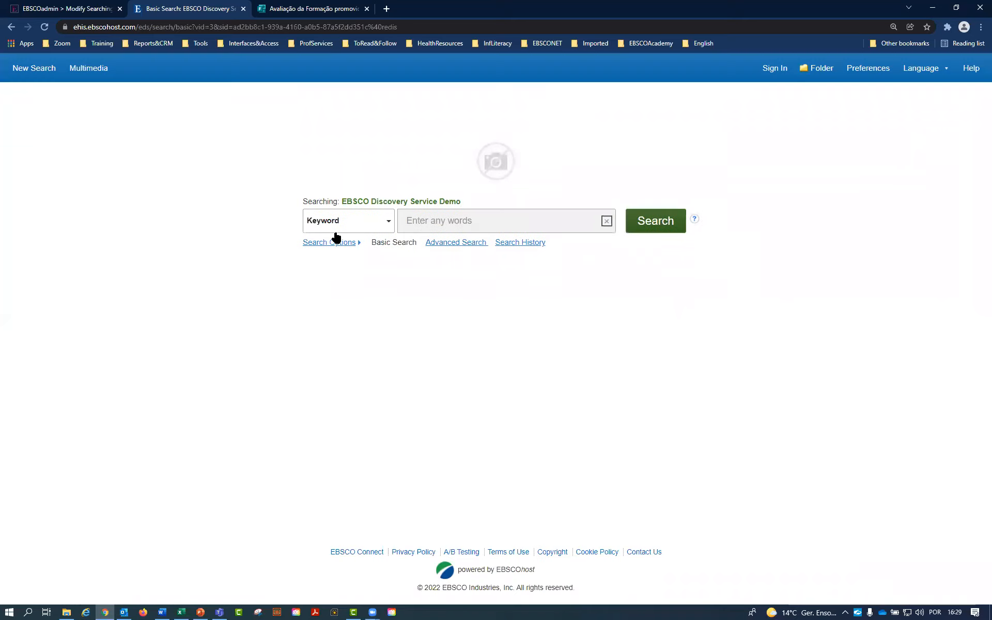
click(336, 243)
Step: Enter "social marketing" as the keyword in the basic search box
click(427, 217)
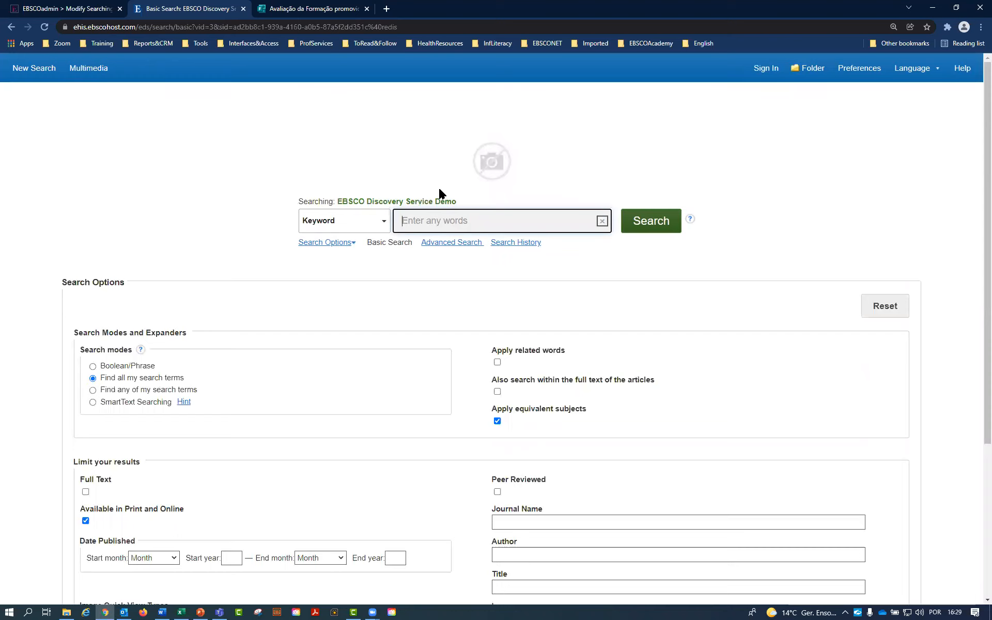
text(social m)
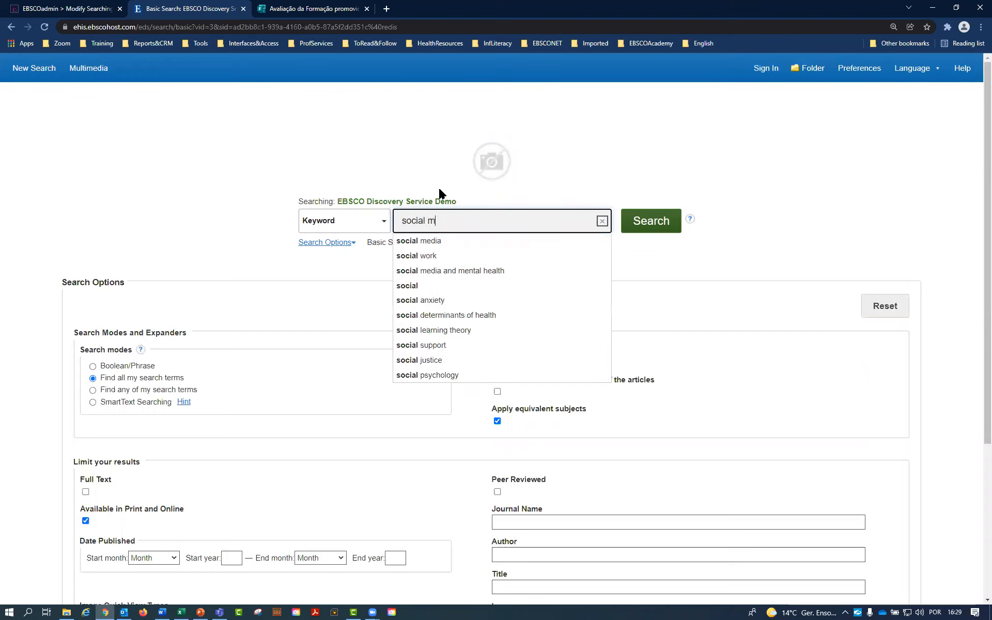
text(arket)
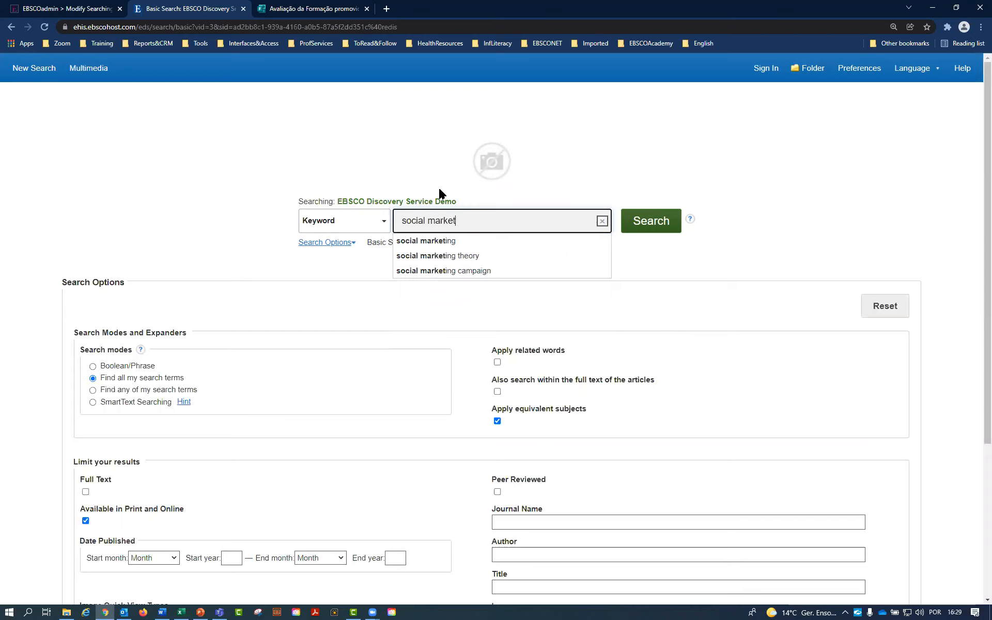
text(ing)
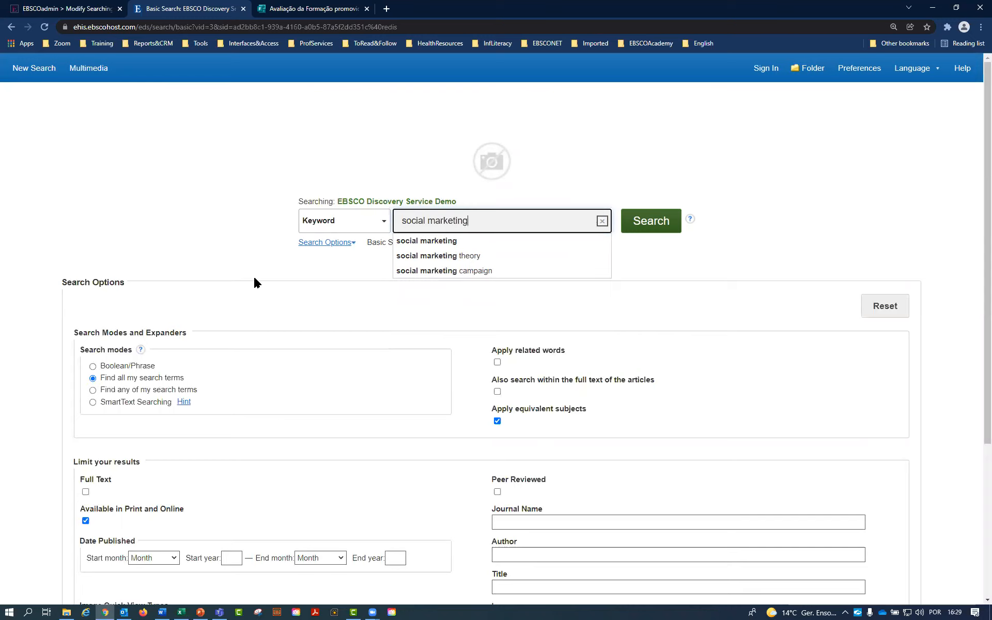
Step: Highlight the Search modes heading and the selected "Find all my search terms" mode in the search options
scroll(193, 264, down, 2)
click(84, 247)
drag(84, 246, 126, 247)
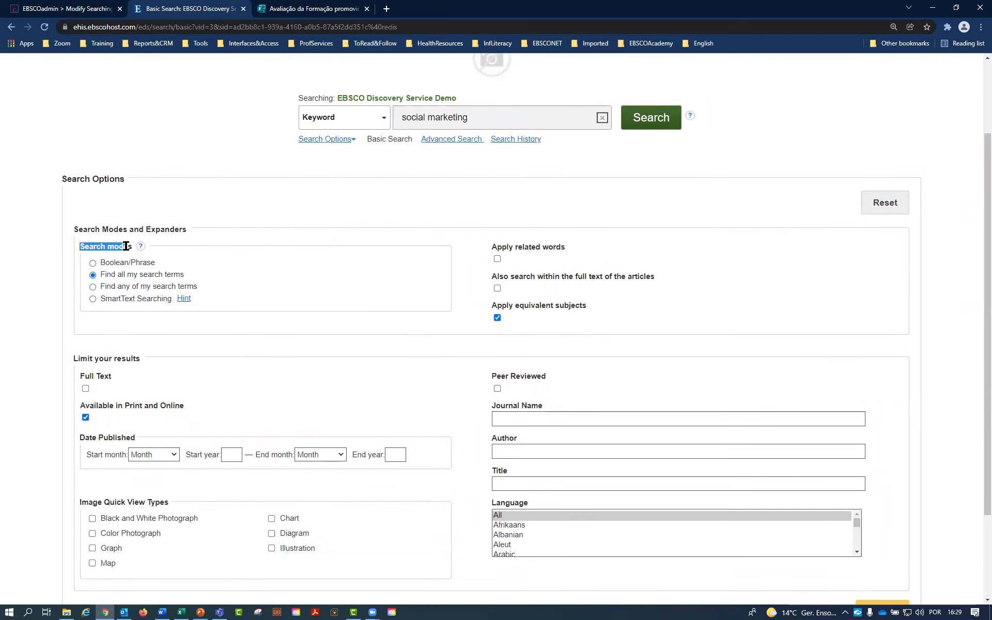
drag(204, 275, 99, 274)
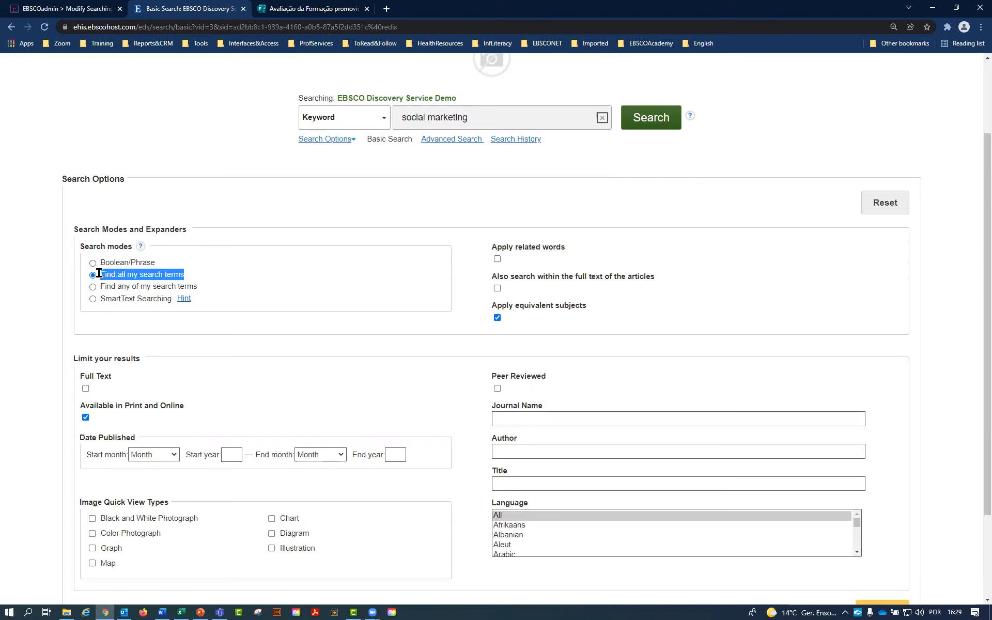
Step: Compare the "Find all my search terms" mode with the query, highlighting the words "social" and "marketing" in turn
drag(368, 139, 402, 138)
drag(476, 117, 391, 119)
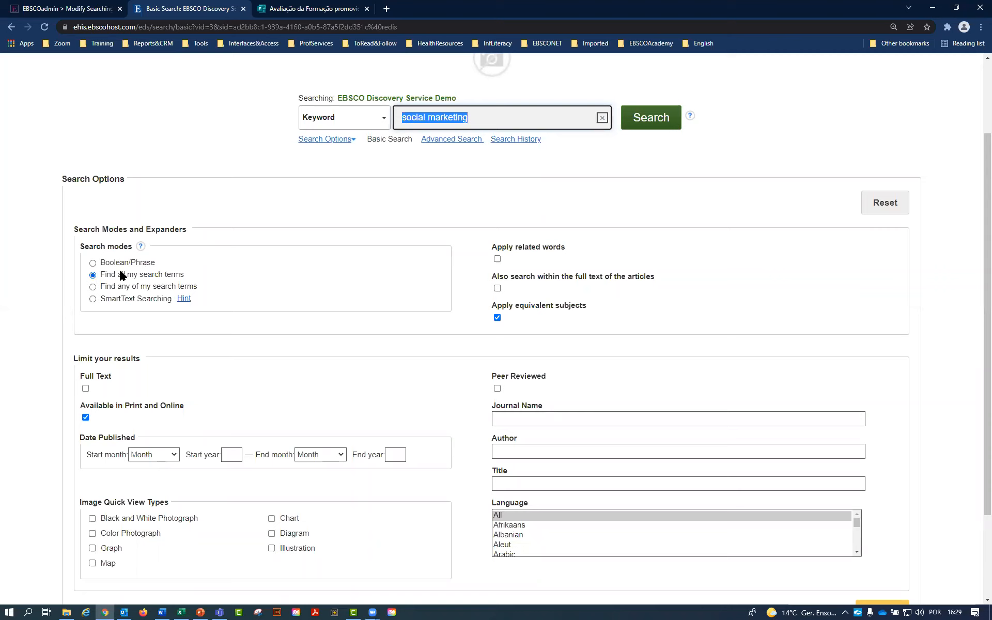
drag(103, 278, 182, 280)
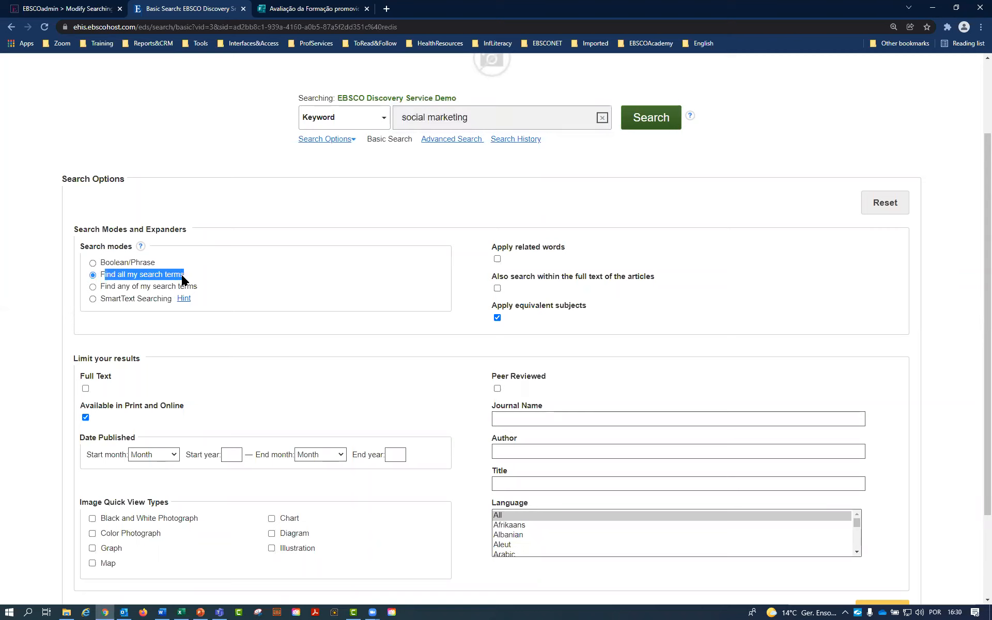
click(425, 115)
double_click(408, 114)
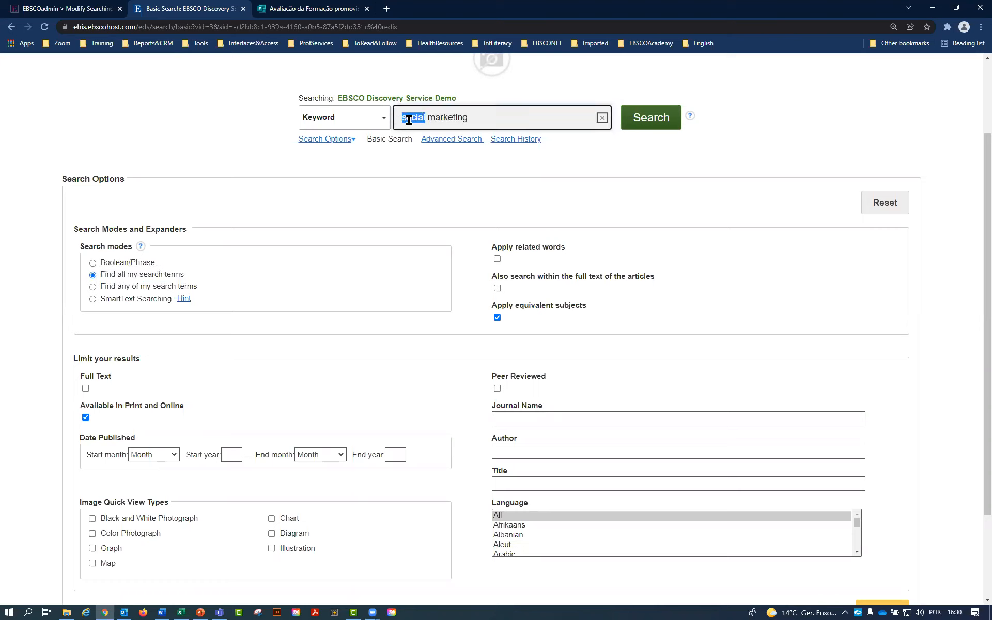
drag(430, 117, 475, 117)
Step: Select the Boolean/Phrase search mode and highlight its label and the two query words it applies to
click(93, 264)
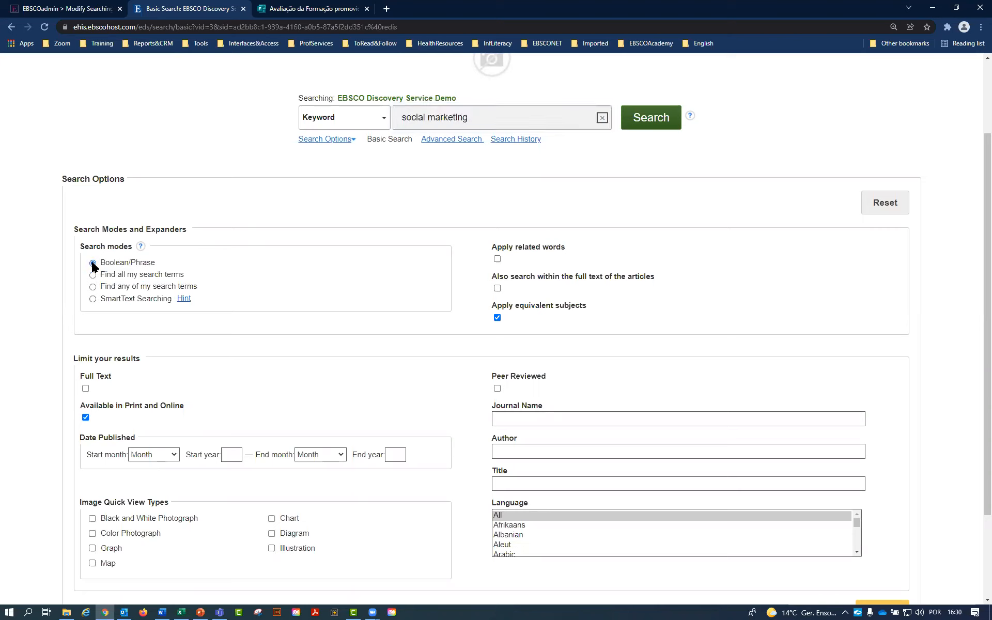
drag(155, 263, 104, 264)
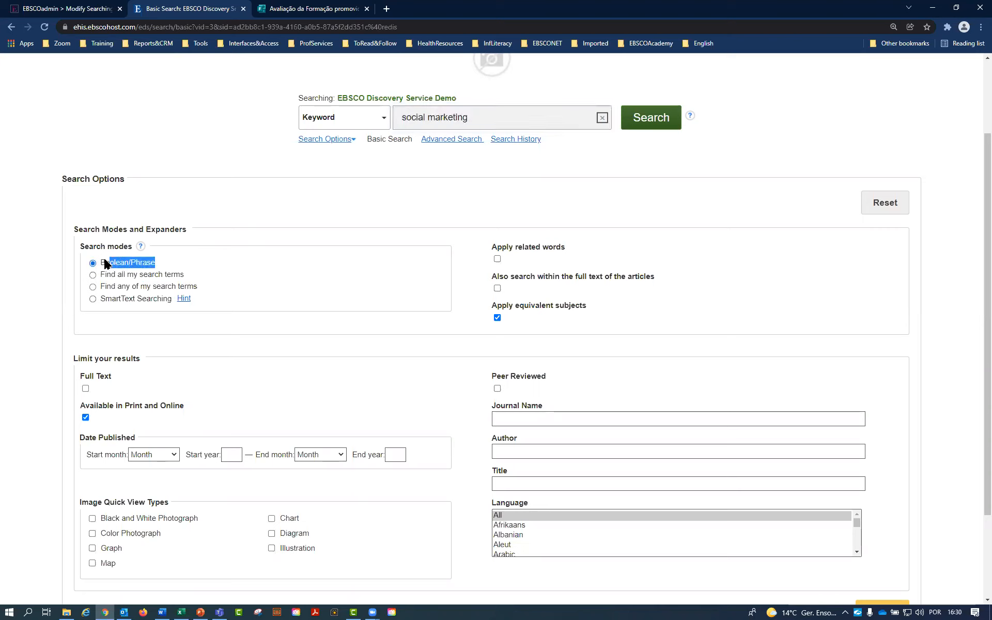
click(427, 115)
drag(426, 115, 387, 122)
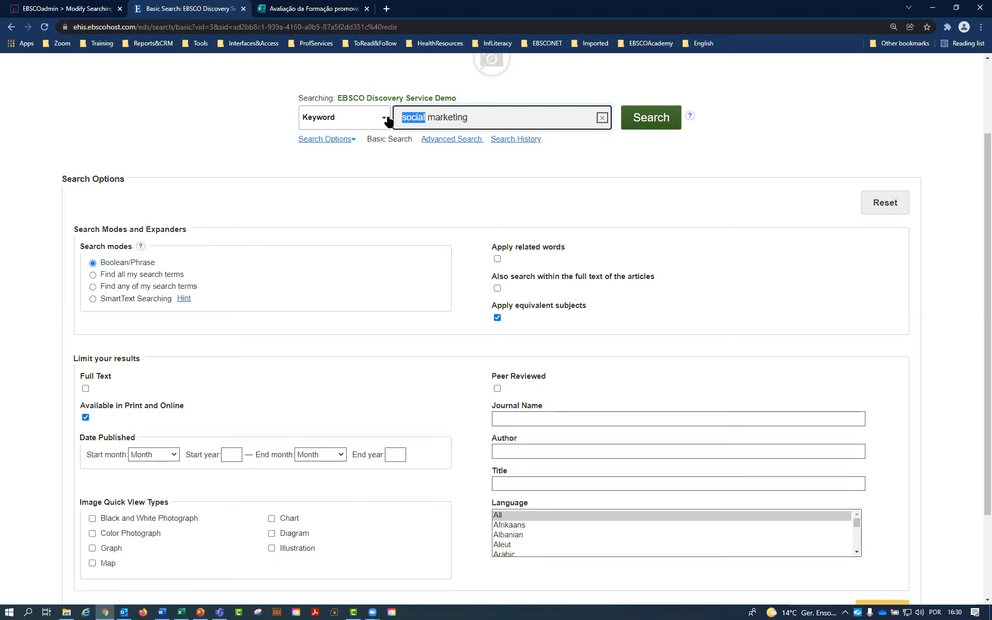
drag(472, 117, 414, 118)
click(490, 110)
Step: Return to EBSCOadmin, open the profile's Search Modes settings for modification and highlight the Boolean/Phrase label
click(20, 9)
scroll(299, 284, down, 2)
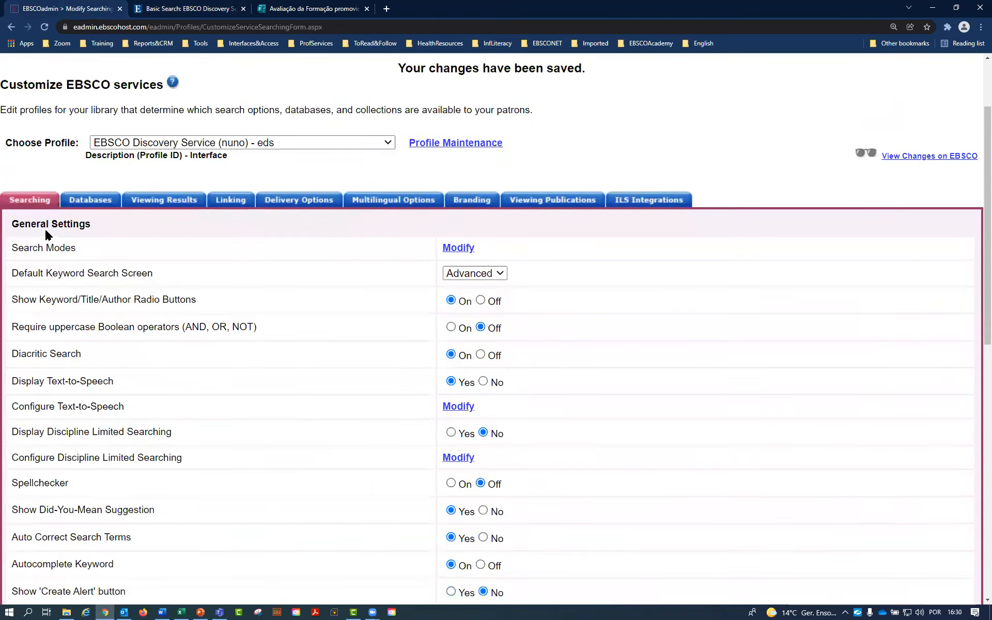
click(457, 252)
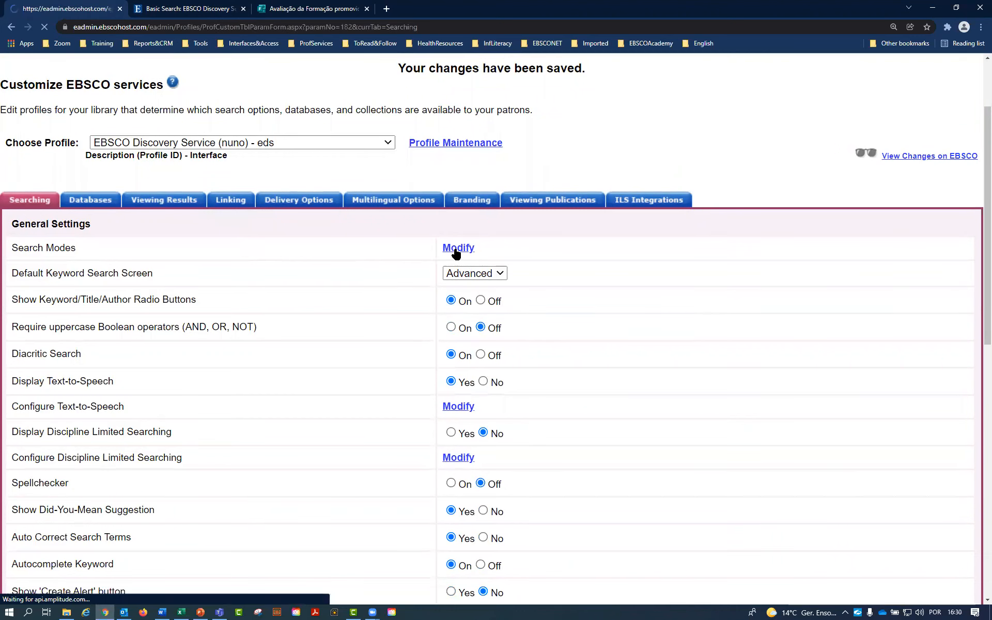
scroll(396, 334, down, 1)
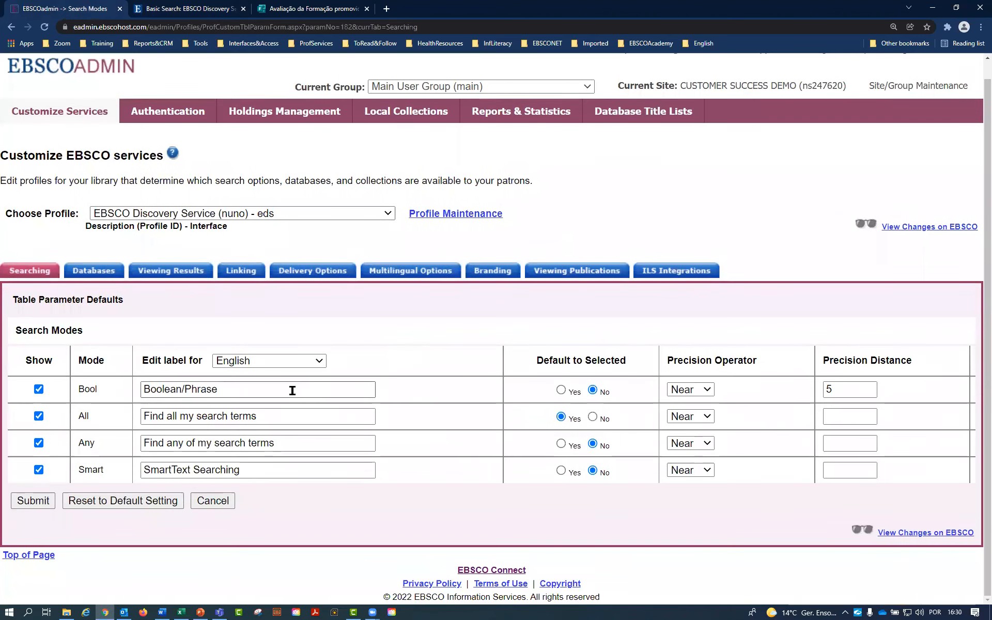
click(228, 388)
double_click(209, 389)
drag(164, 383, 134, 386)
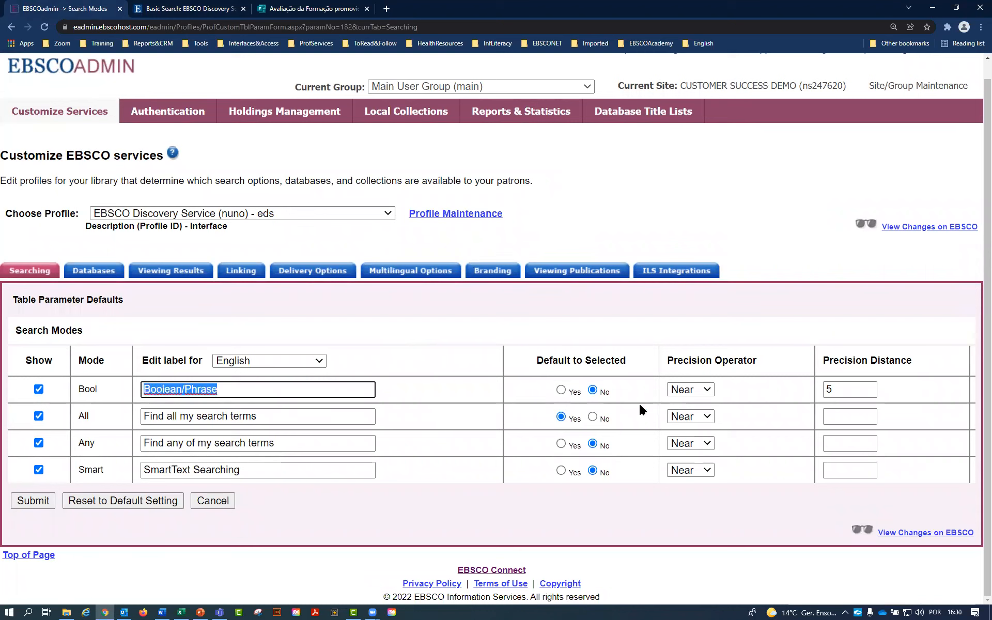
Step: Point out the Precision Distance heading and the Bool mode's distance value
click(840, 387)
double_click(826, 389)
drag(825, 360, 900, 362)
Step: Go back to the public Basic Search page and highlight the Boolean/Phrase mode and the word "marketing" in the query
click(212, 10)
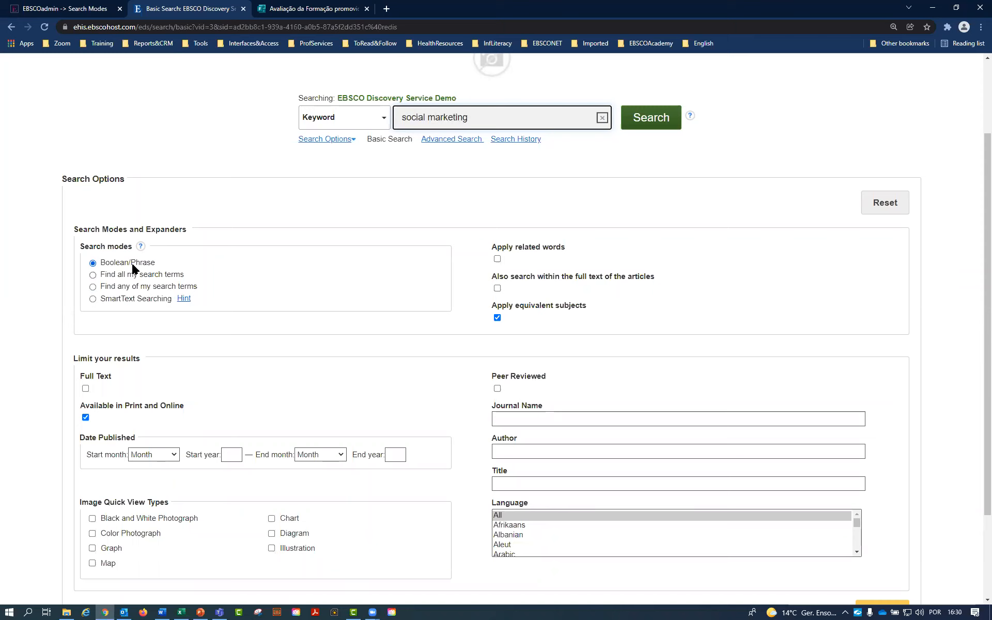
scroll(155, 310, up, 2)
drag(156, 369, 104, 367)
drag(425, 221, 472, 219)
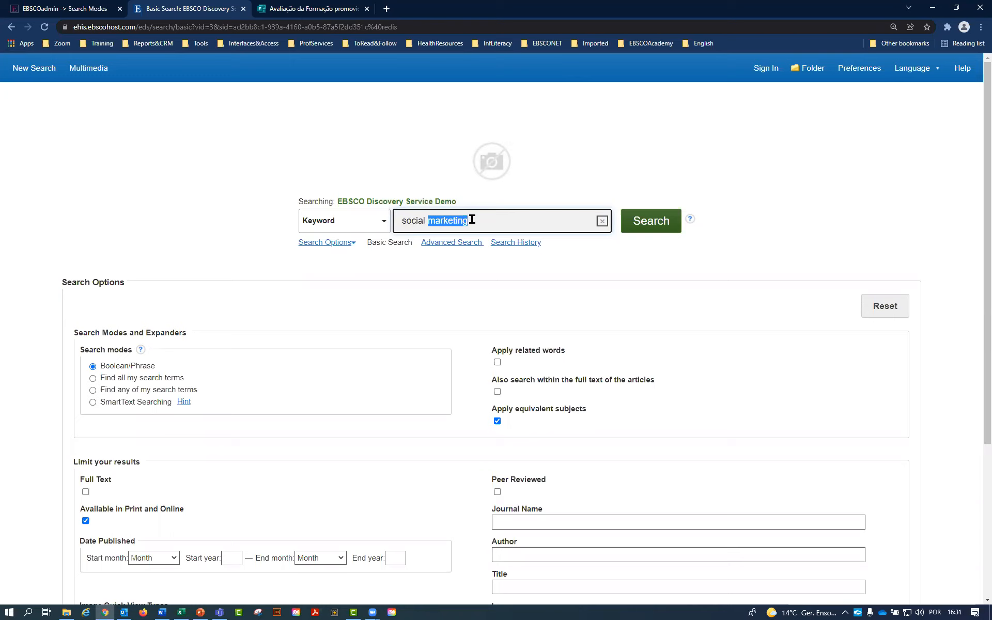
Step: Select the "Find any of my search terms" mode and change the query to "social OR marketing"
click(98, 394)
click(93, 391)
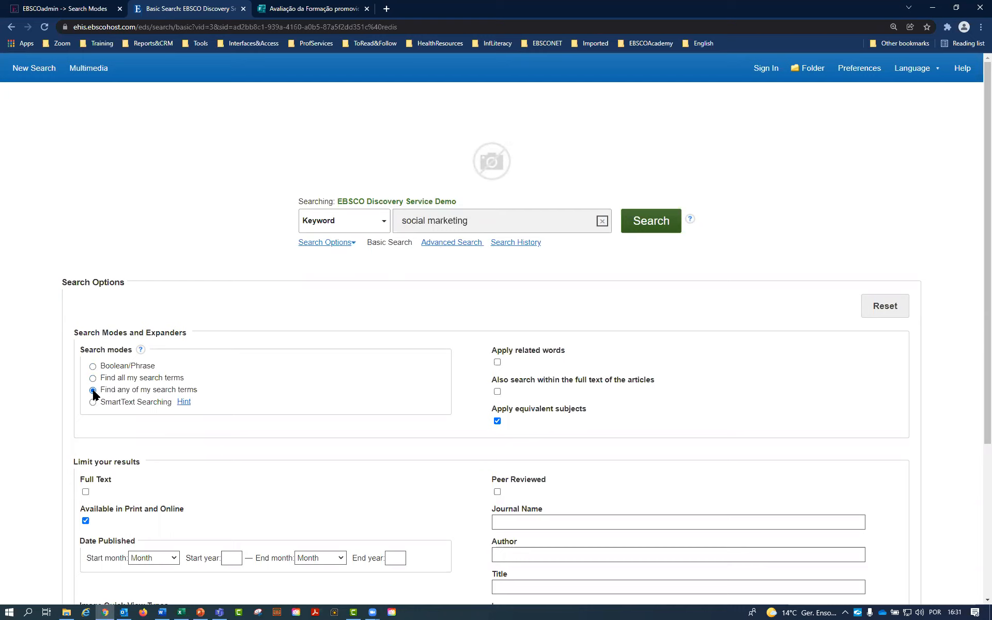
click(427, 220)
text(OR)
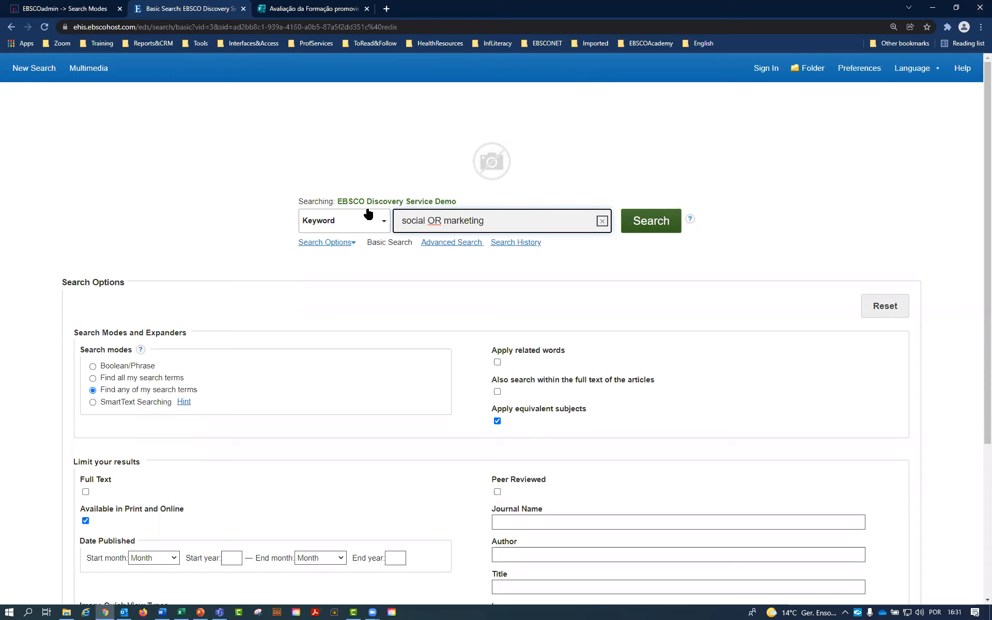
Step: In EBSCOadmin's Search Modes settings, switch the label editing language to Português (Brasil)
click(109, 12)
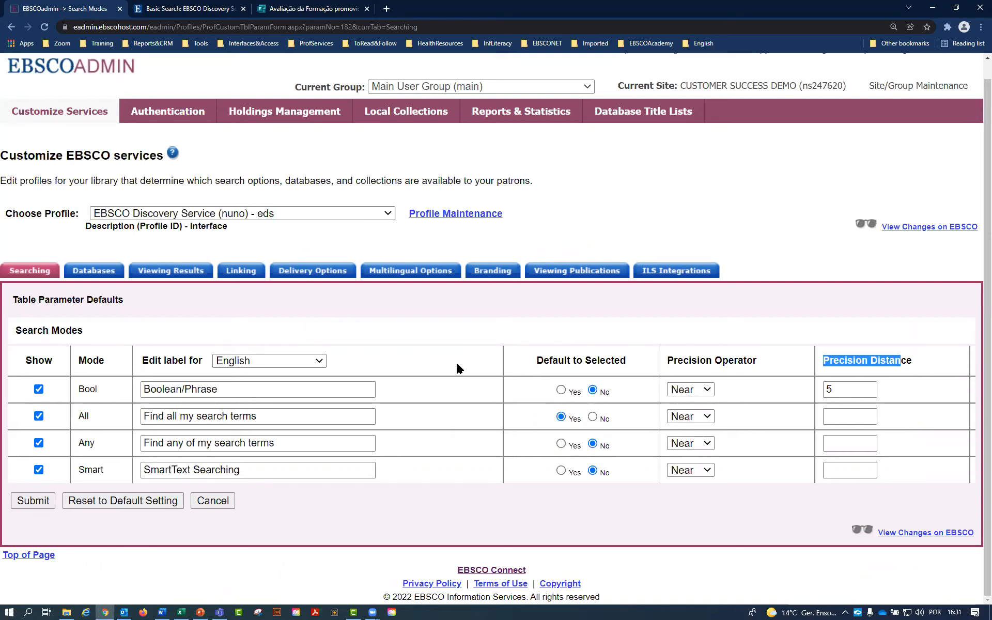
click(305, 368)
scroll(288, 308, down, 1)
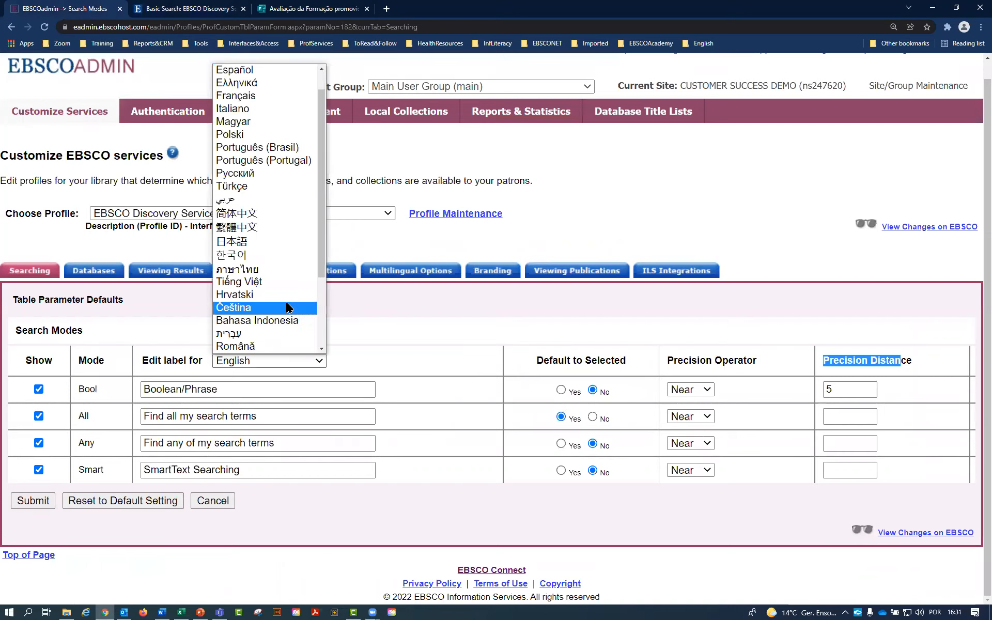
click(299, 148)
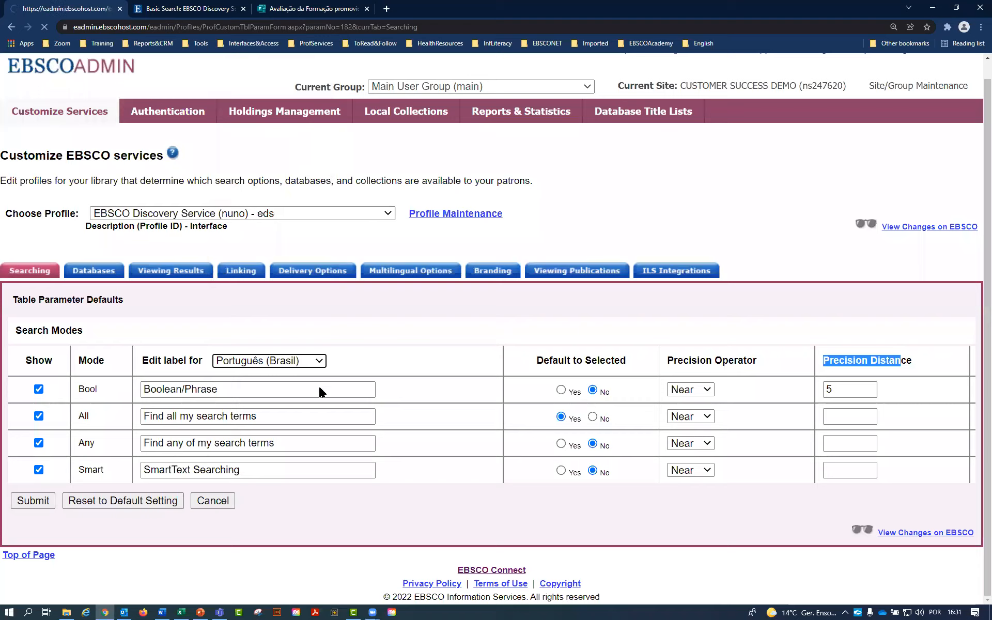
scroll(315, 425, down, 1)
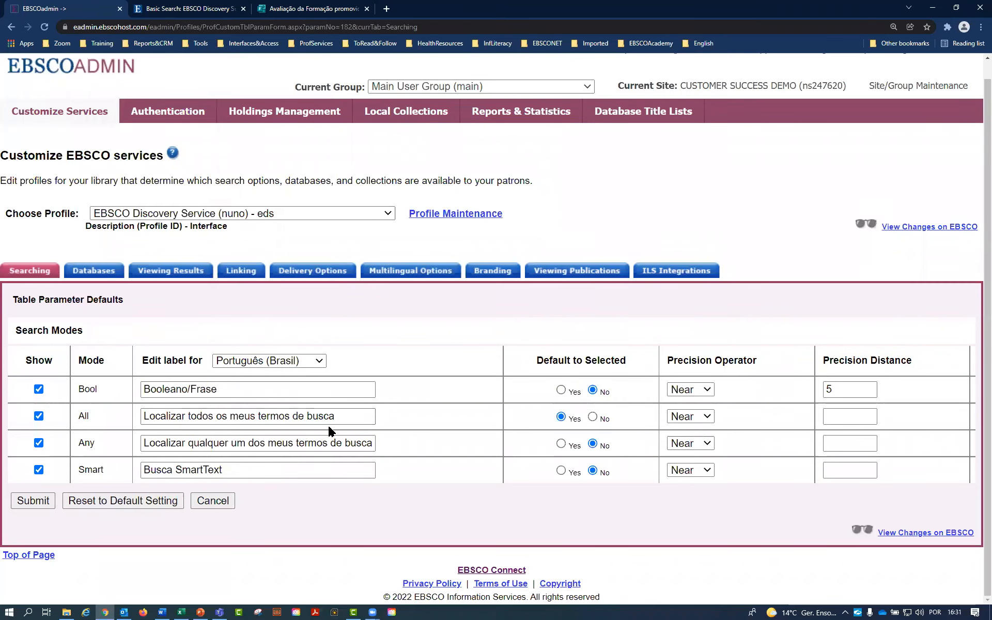
Step: Highlight the Portuguese labels of the All and Smart search modes
drag(349, 413, 116, 401)
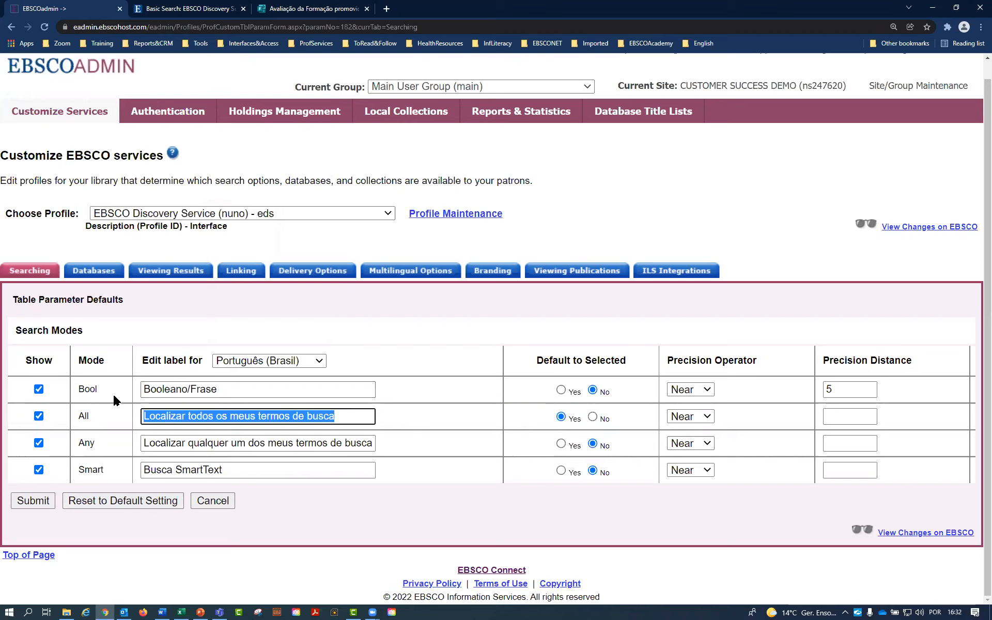
drag(227, 471, 124, 457)
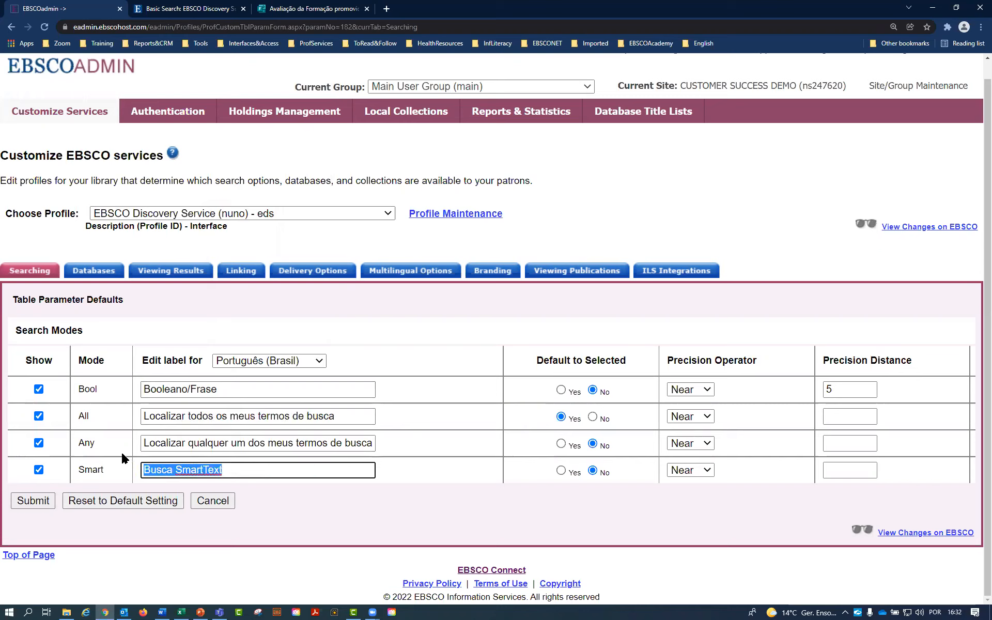
click(241, 469)
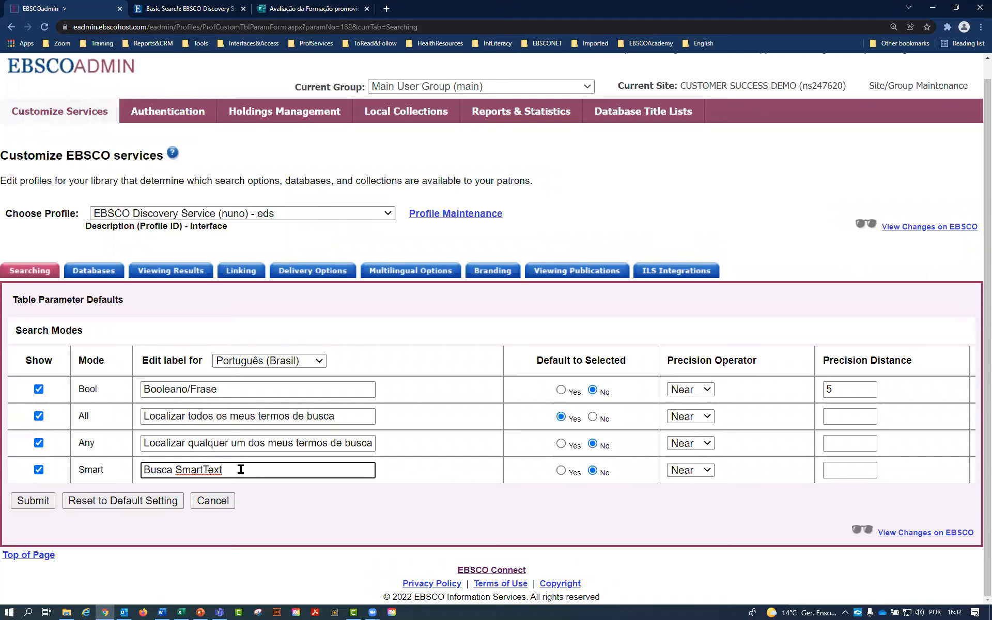
Step: Try making Smart the default search mode instead of All, highlight its label, and restore All as the default
click(561, 471)
click(593, 417)
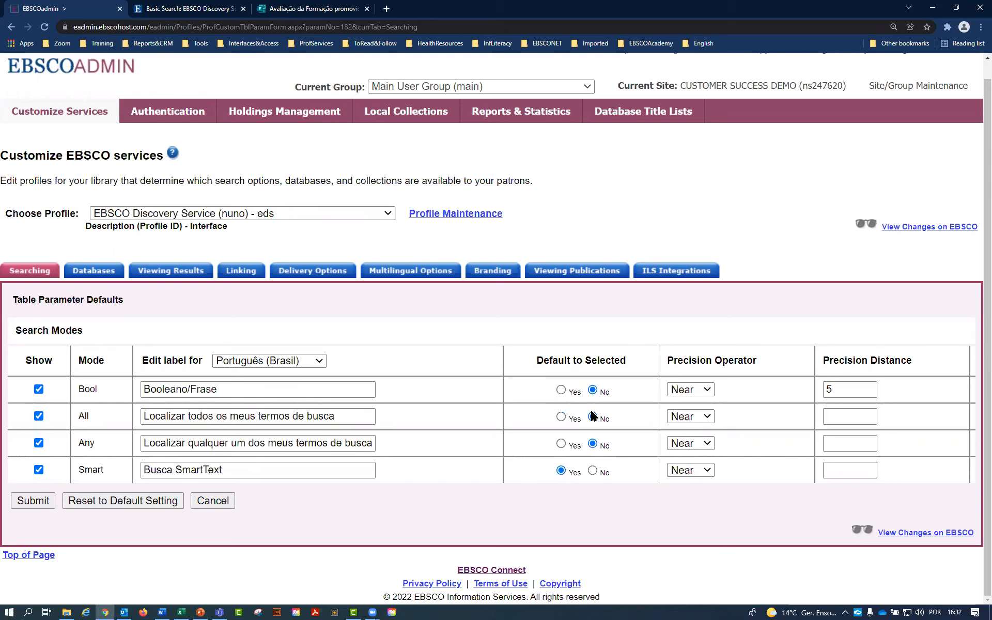
drag(228, 469, 131, 470)
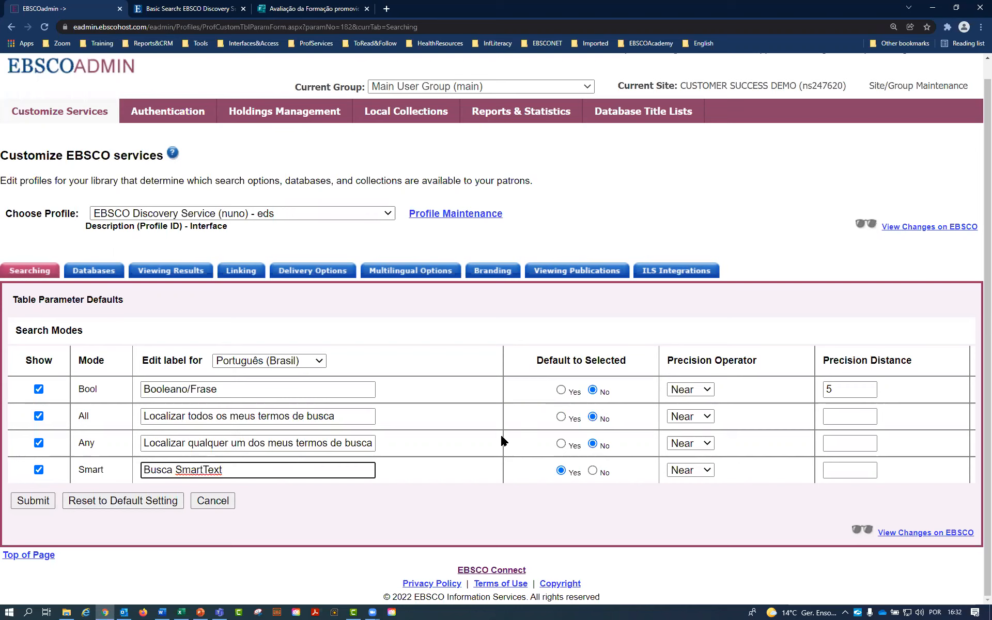
click(562, 417)
click(592, 471)
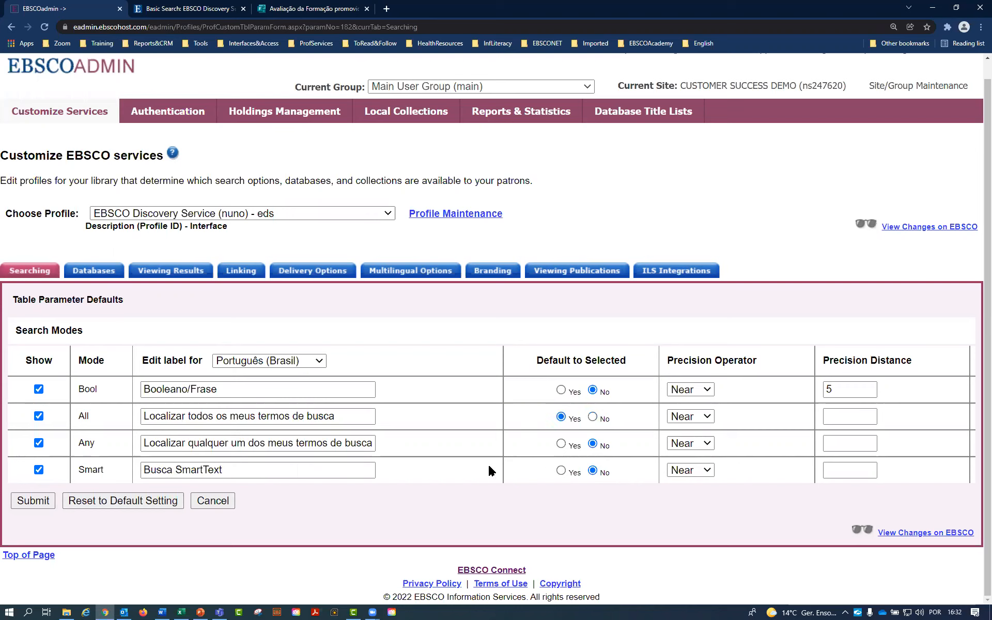
Step: Return to the public Basic Search page and highlight the SmartText Searching mode with its Hint link
click(183, 9)
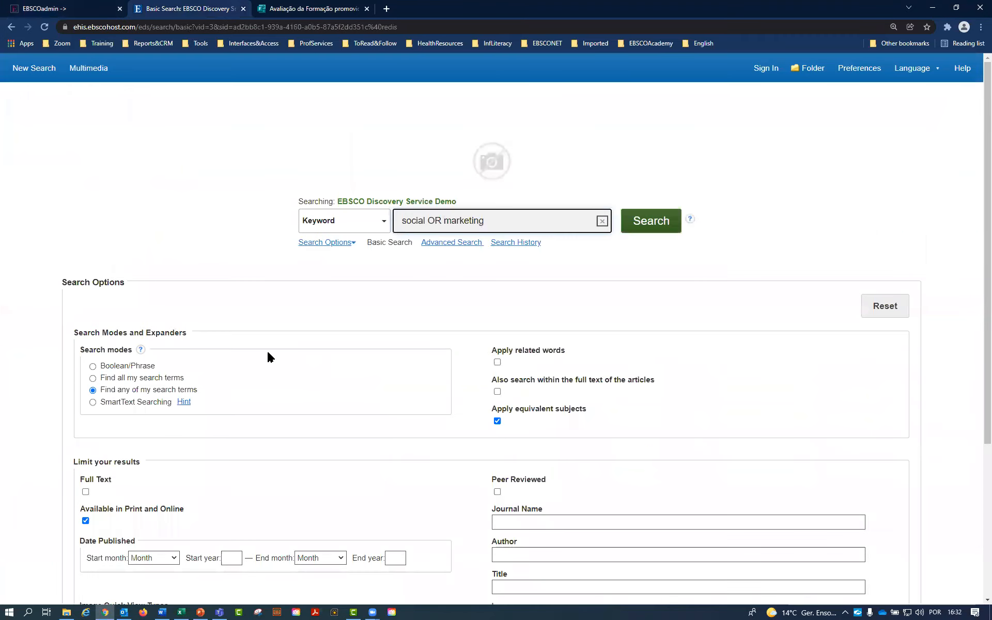
scroll(186, 330, down, 2)
drag(209, 298, 101, 299)
Step: Enlarge the search page to 175% zoom and highlight the SmartText Searching option in the search modes
click(981, 27)
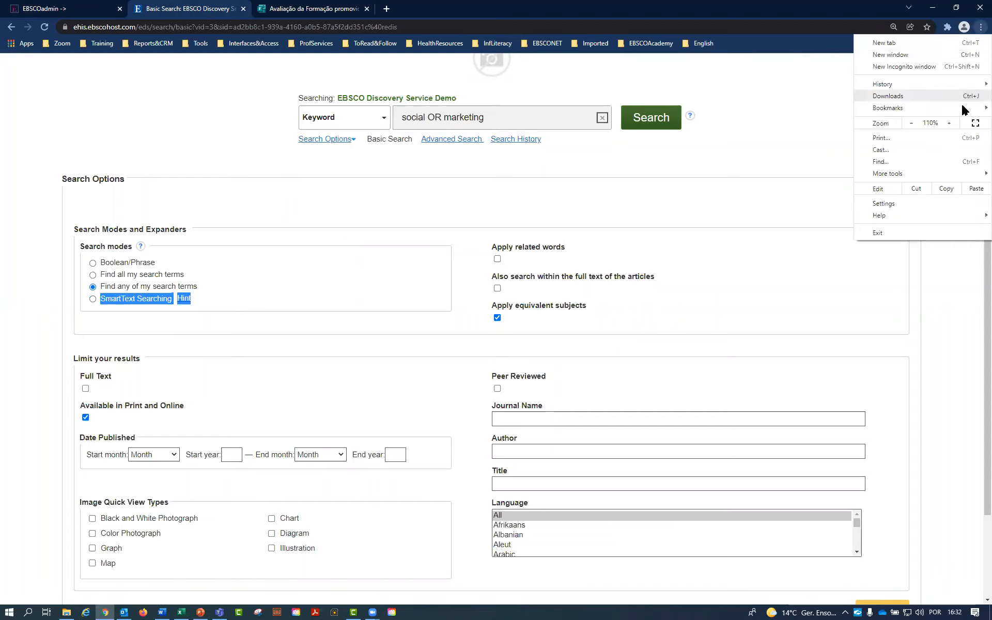
click(949, 123)
click(949, 123)
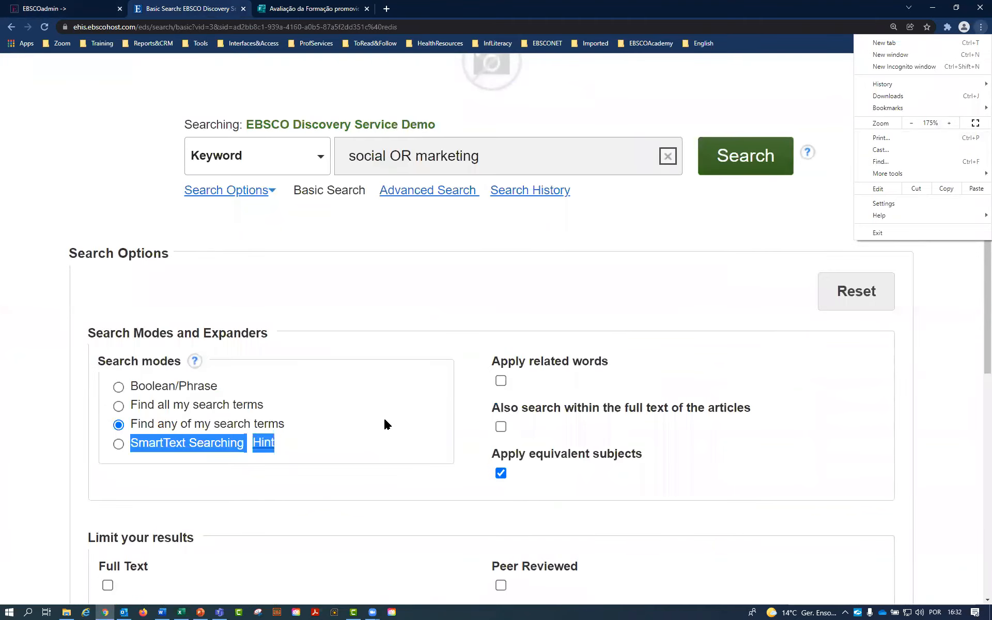
click(387, 421)
scroll(388, 423, down, 2)
scroll(387, 427, up, 3)
scroll(382, 431, down, 1)
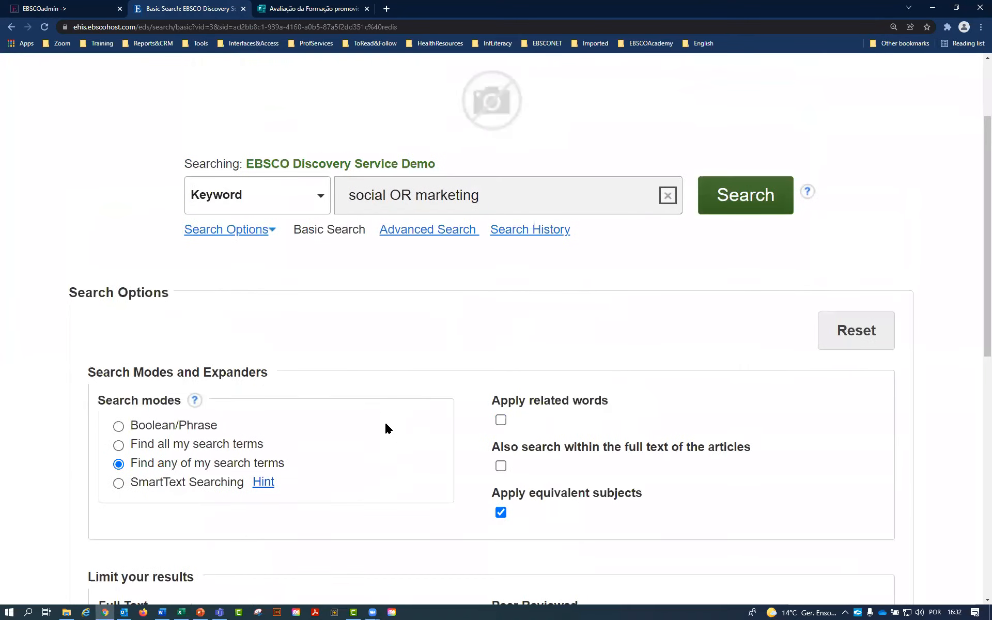
drag(284, 445, 148, 443)
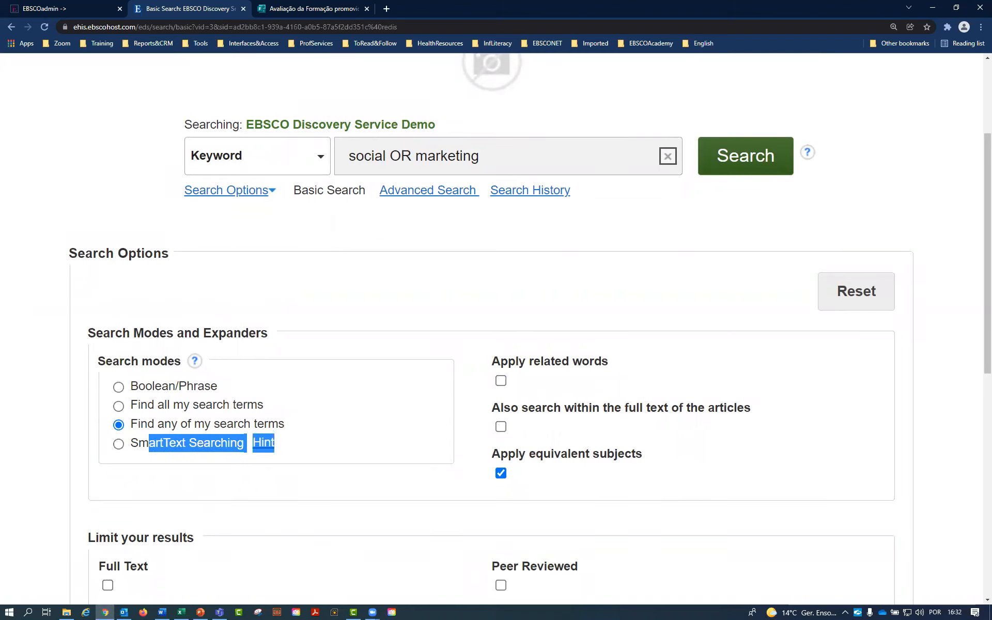
Step: Select SmartText Searching as the search mode and highlight the "social OR marketing" query in the enlarged search box
drag(359, 111, 242, 163)
mouse_move(294, 213)
mouse_down()
mouse_move(760, 126)
mouse_move(401, 46)
mouse_move(192, 92)
mouse_up()
mouse_move(113, 439)
mouse_down()
mouse_move(99, 448)
mouse_move(130, 478)
mouse_move(110, 424)
mouse_up()
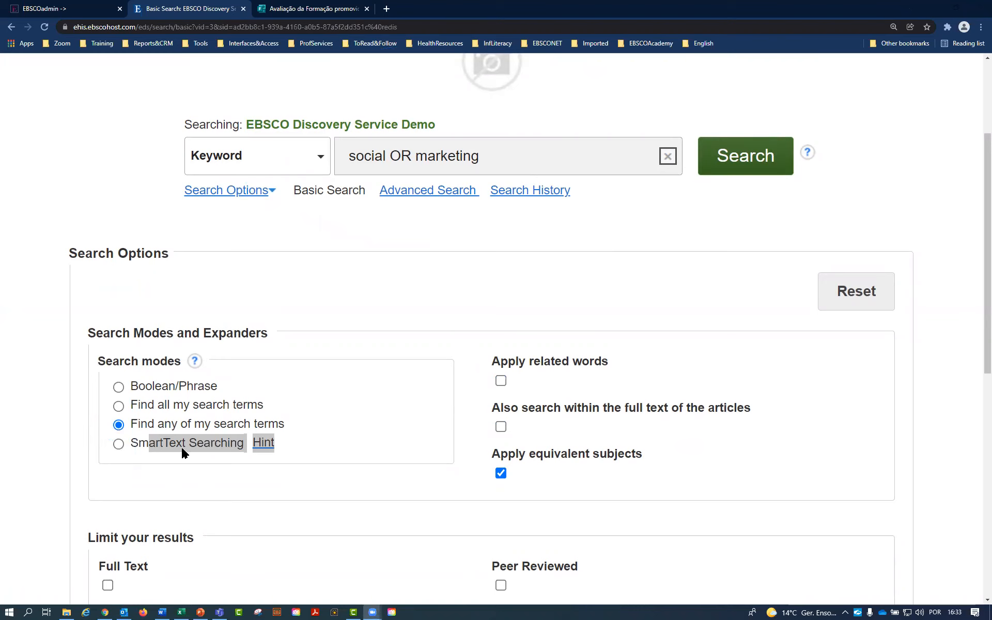
click(118, 445)
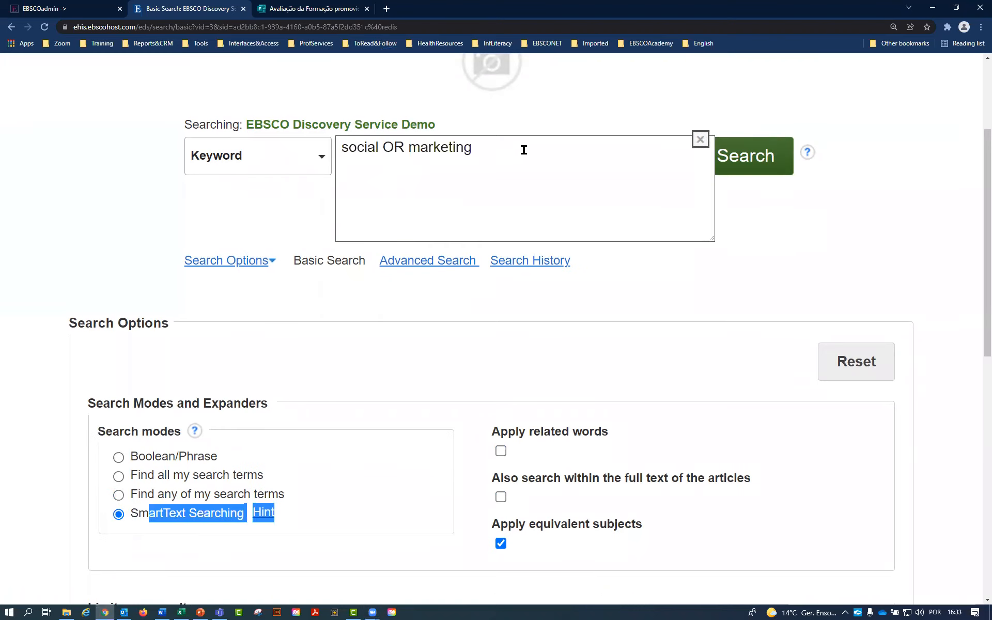
drag(353, 205, 495, 220)
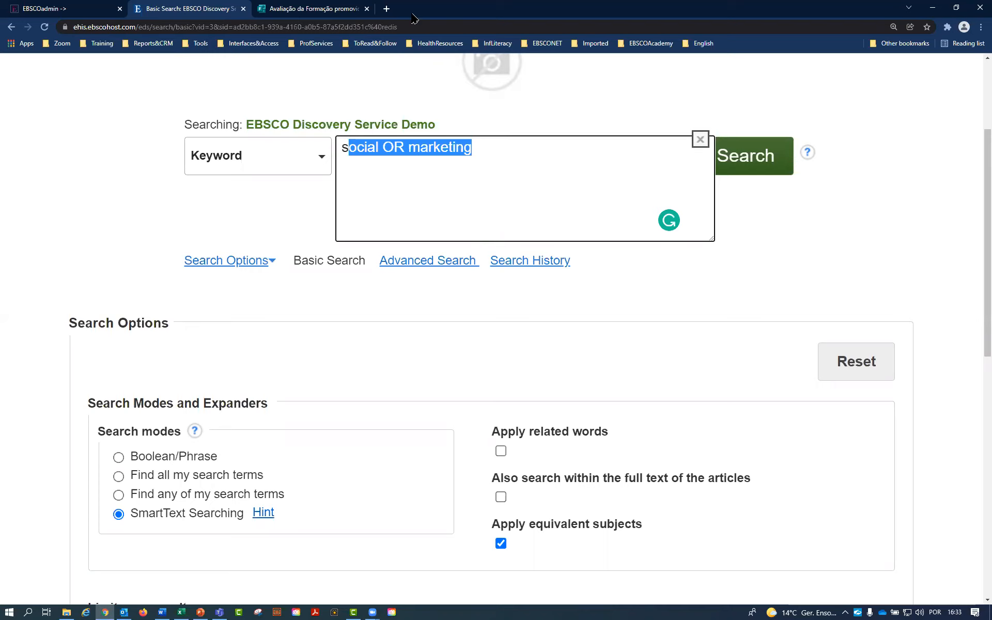
Step: Search Google for "ecmo pregnancy" in a new browser tab
click(387, 8)
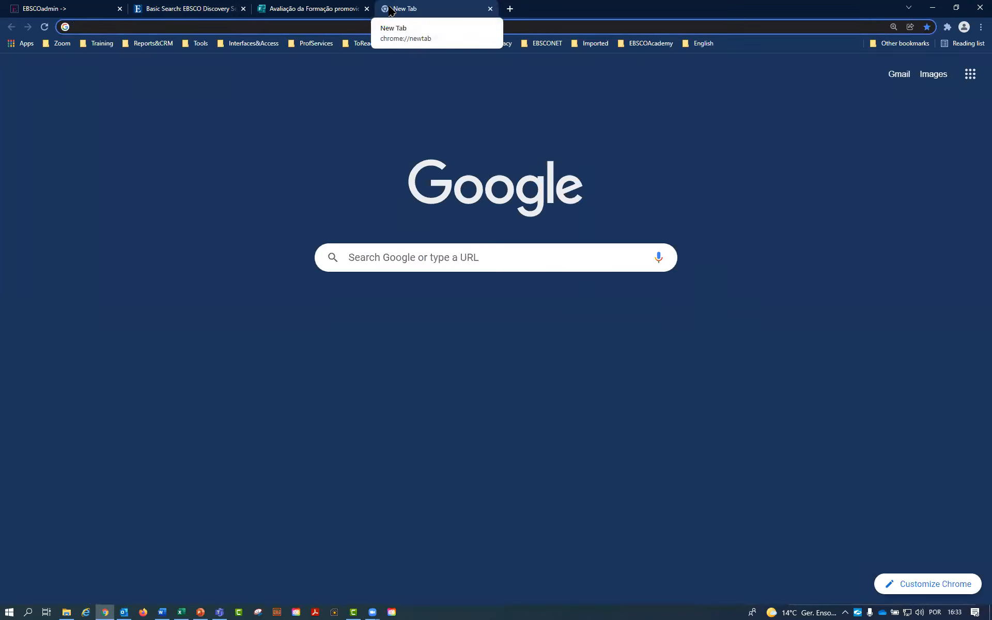
text(ecmo)
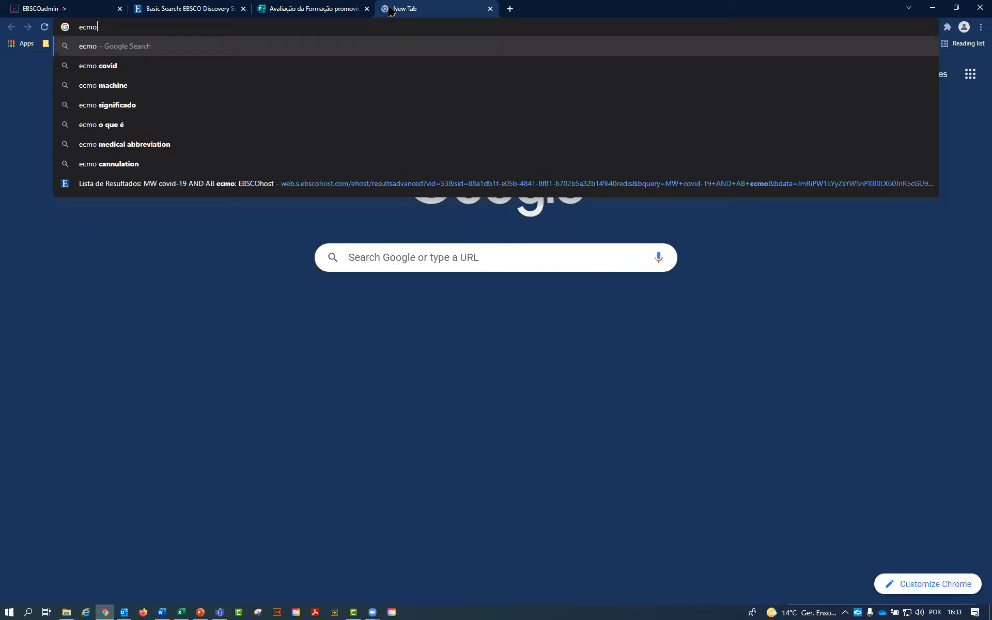
text(pre)
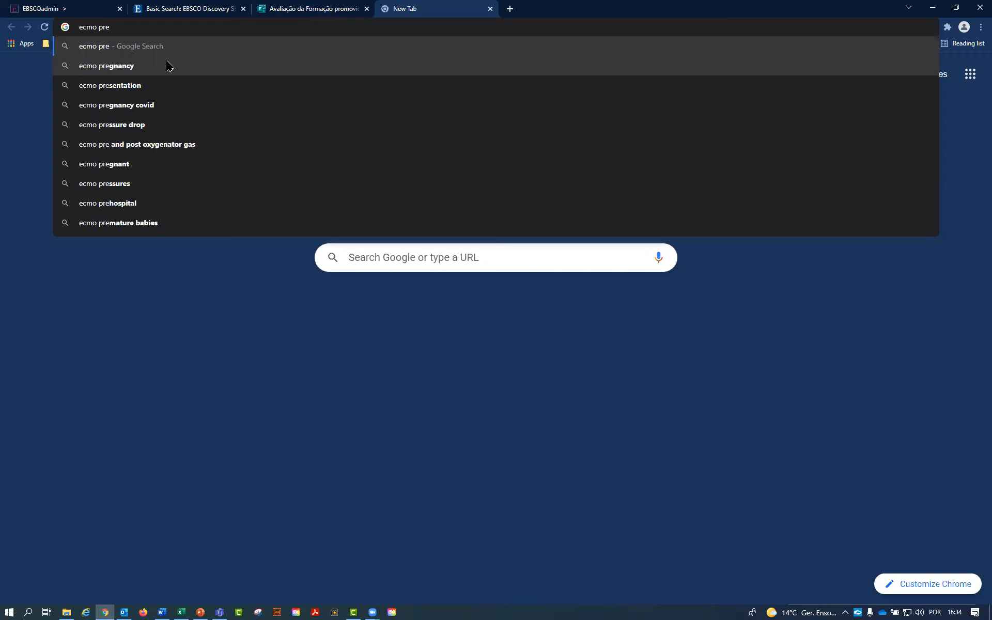
key(Down)
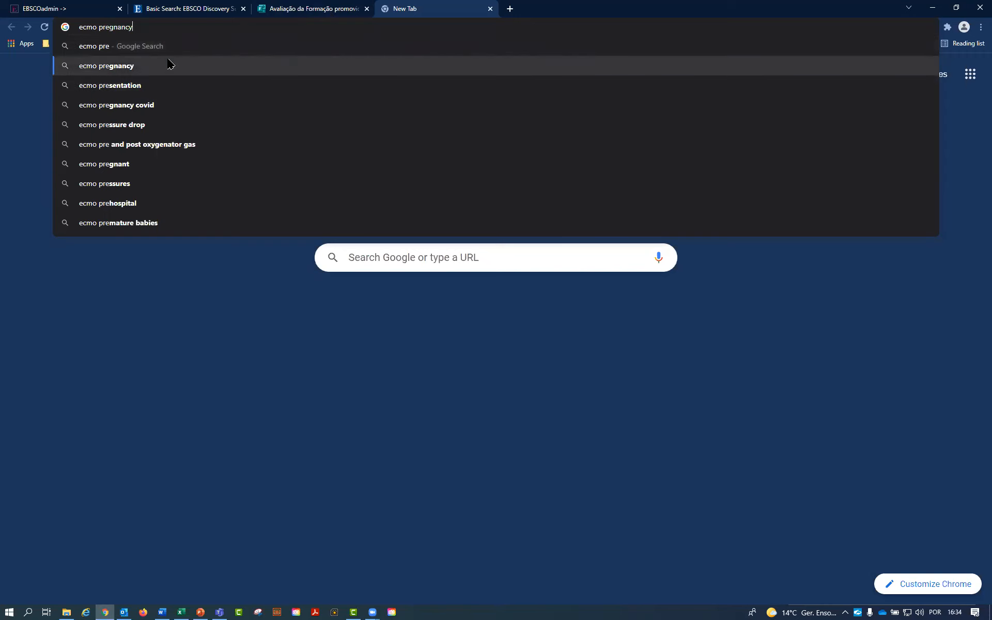
key(Return)
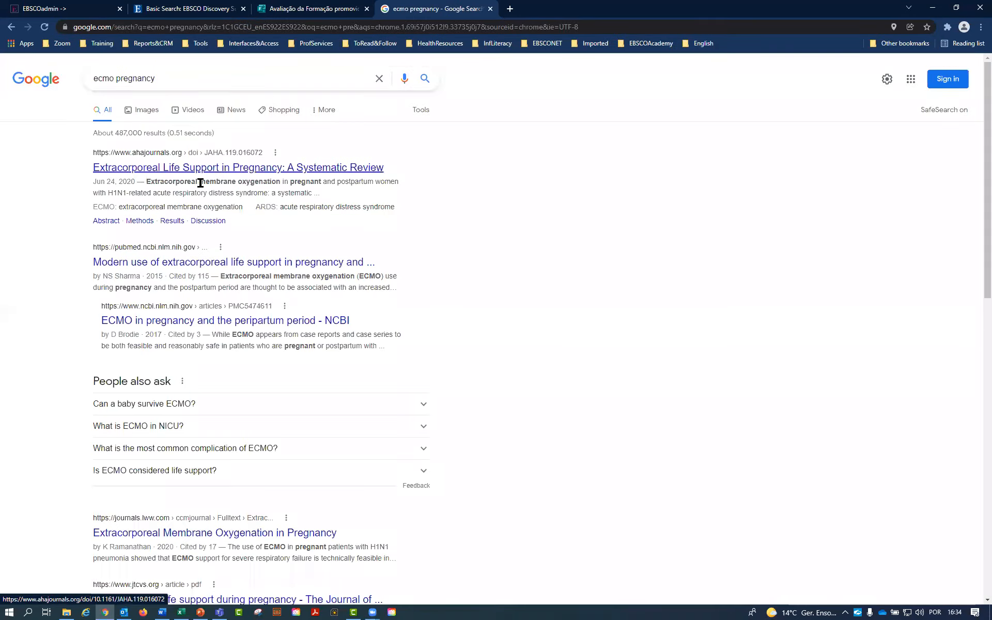
Step: Open the article "Extracorporeal Life Support in Pregnancy: A Systematic Review" from the Google results and look over its abstract
click(174, 169)
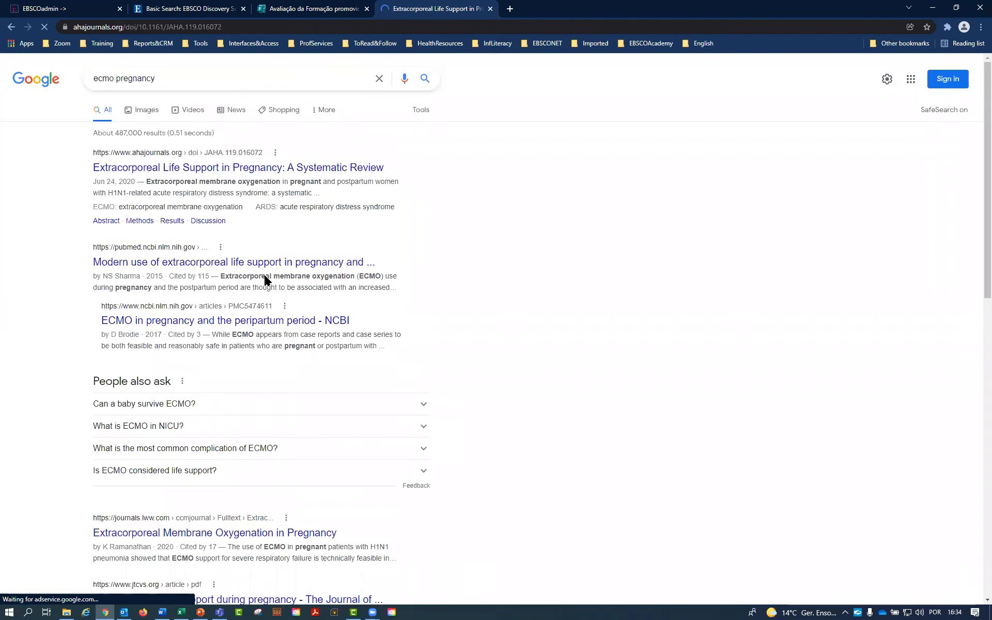
scroll(310, 384, down, 1)
scroll(310, 384, down, 1)
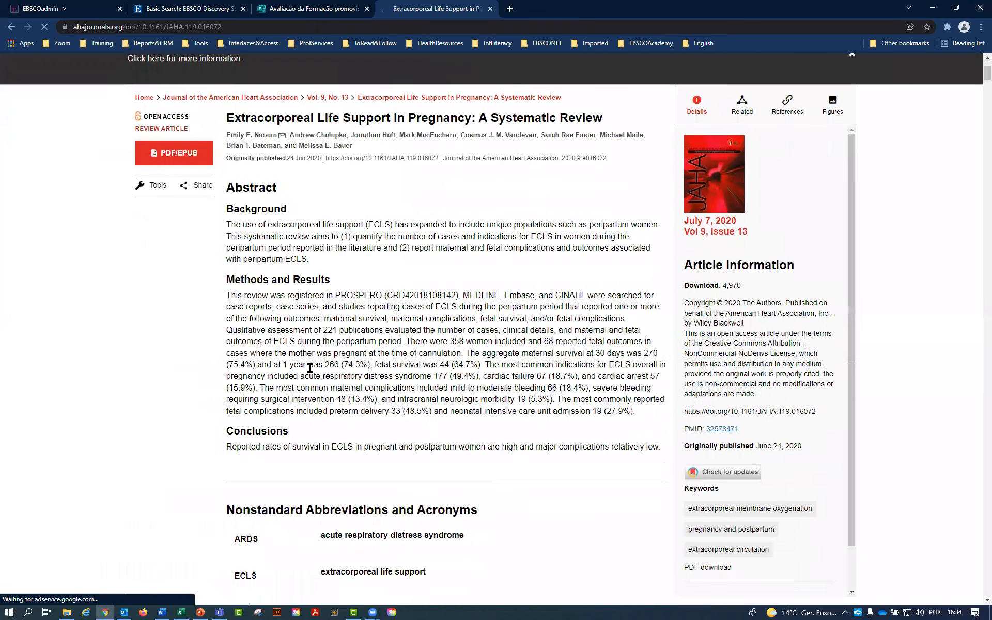
drag(226, 225, 322, 266)
drag(987, 72, 975, 39)
scroll(392, 240, down, 4)
click(395, 216)
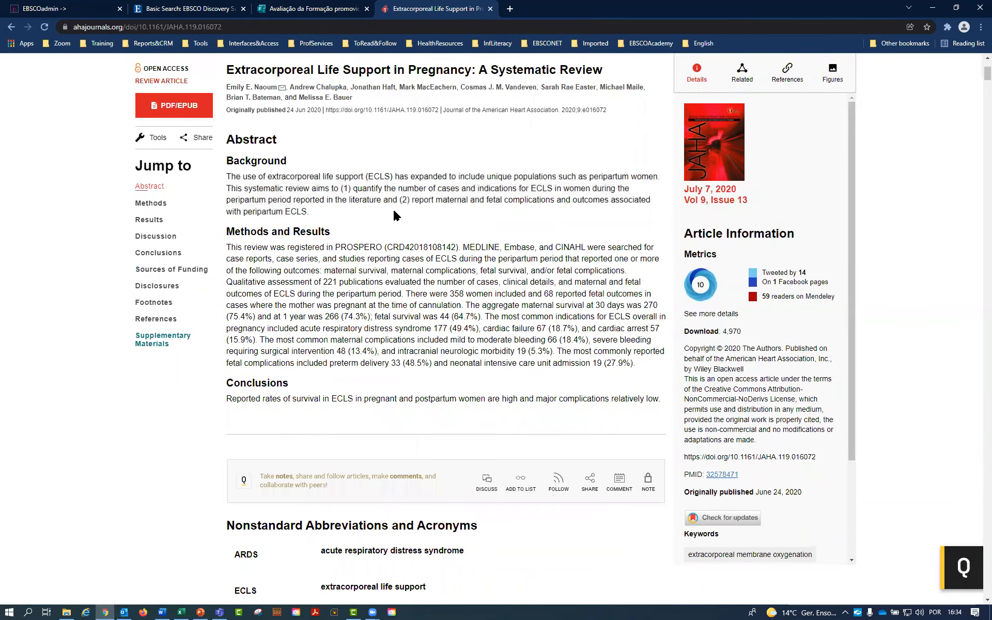
scroll(414, 258, down, 10)
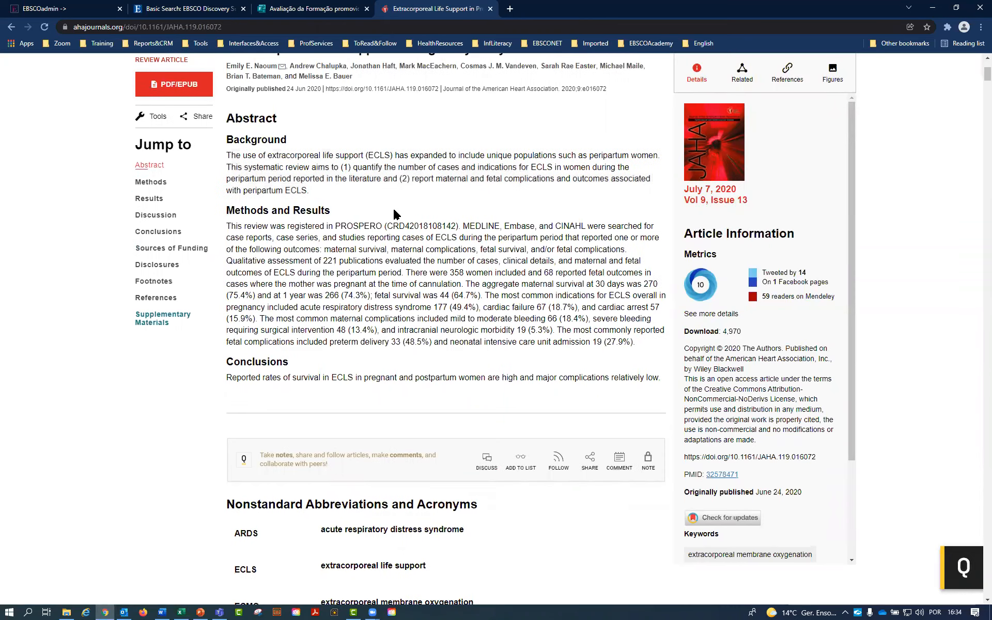
scroll(404, 291, up, 9)
scroll(404, 291, up, 5)
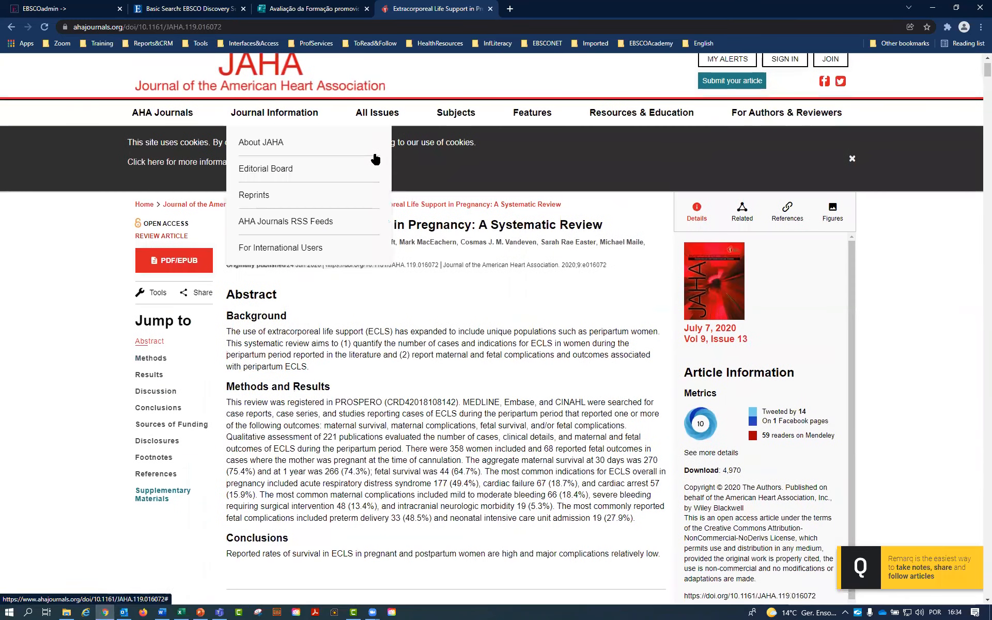
mouse_move(378, 163)
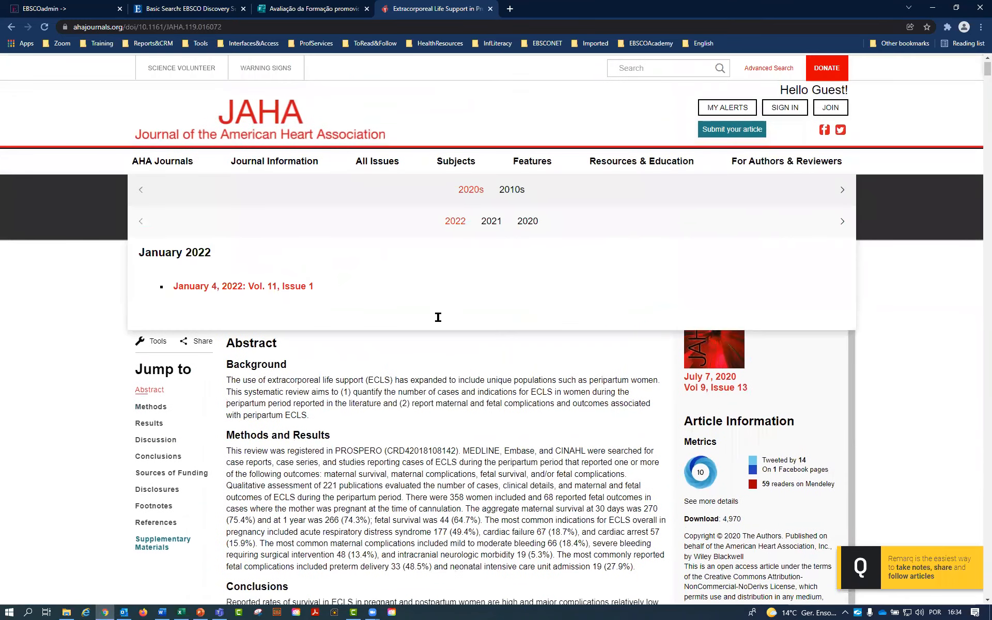
scroll(437, 316, down, 4)
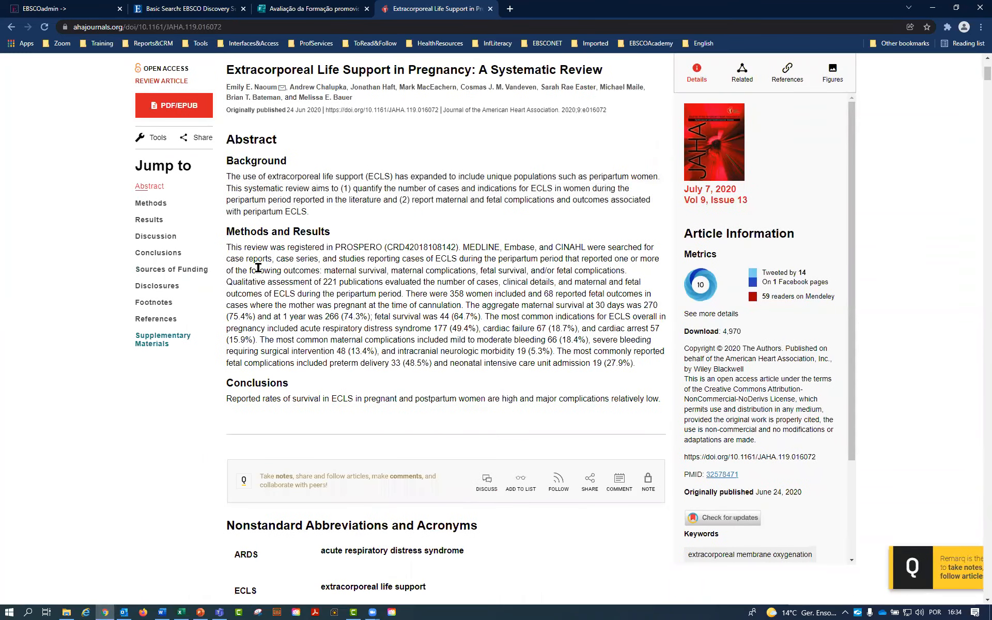
Step: Copy the Background paragraph of the article's abstract and paste it over the query in the EBSCO Discovery Service search box
drag(232, 248, 578, 342)
drag(656, 202, 294, 201)
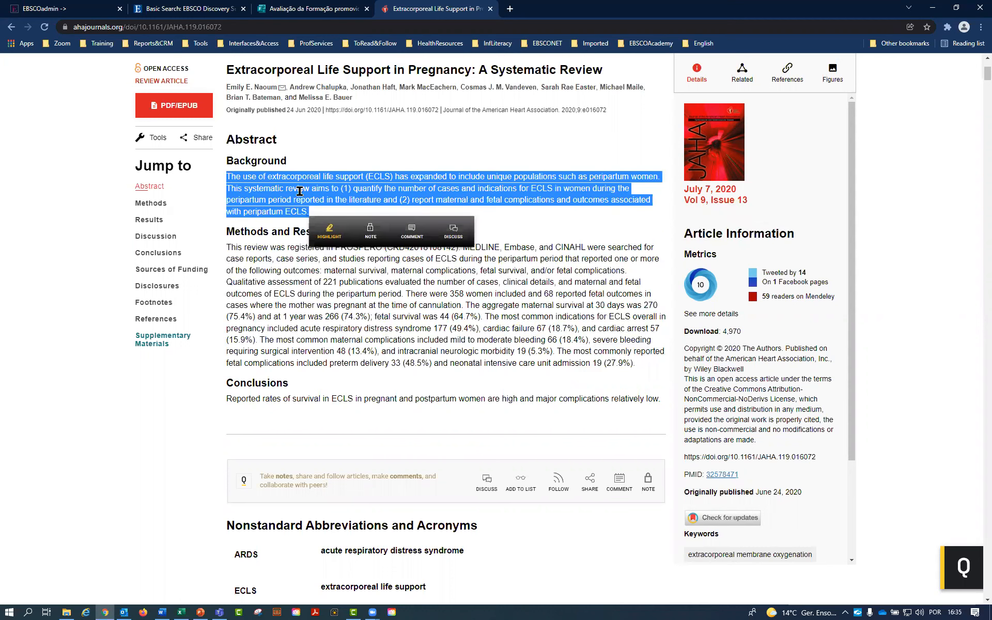
right_click(297, 188)
click(323, 199)
click(174, 9)
drag(470, 148, 238, 147)
key(ctrl+v)
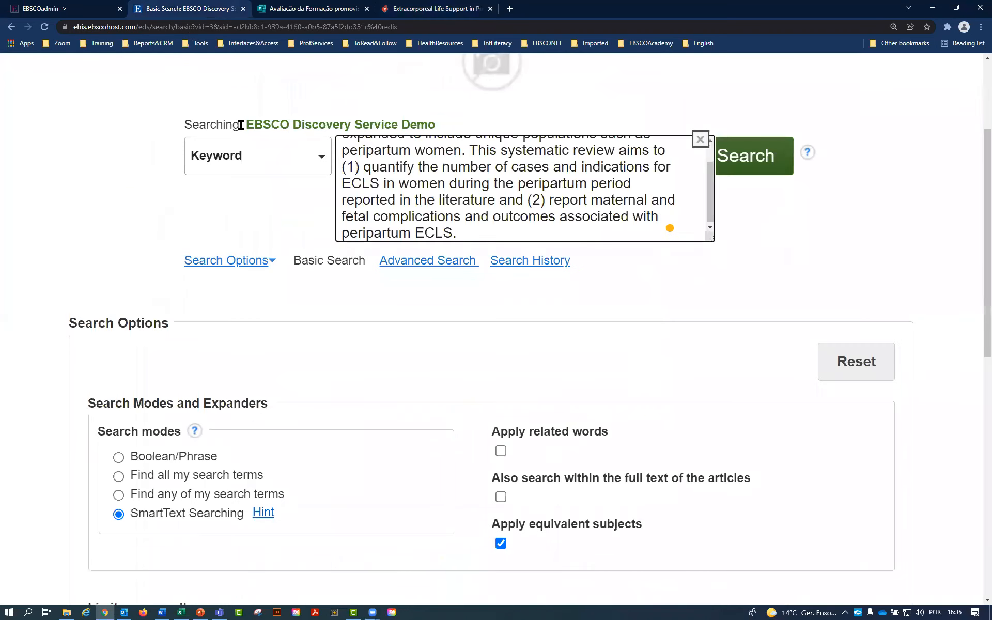
Step: Remove the "(1)" and "(2)" markers from the pasted abstract text in the search box
click(362, 165)
key(BackSpace)
key(BackSpace)
key(BackSpace)
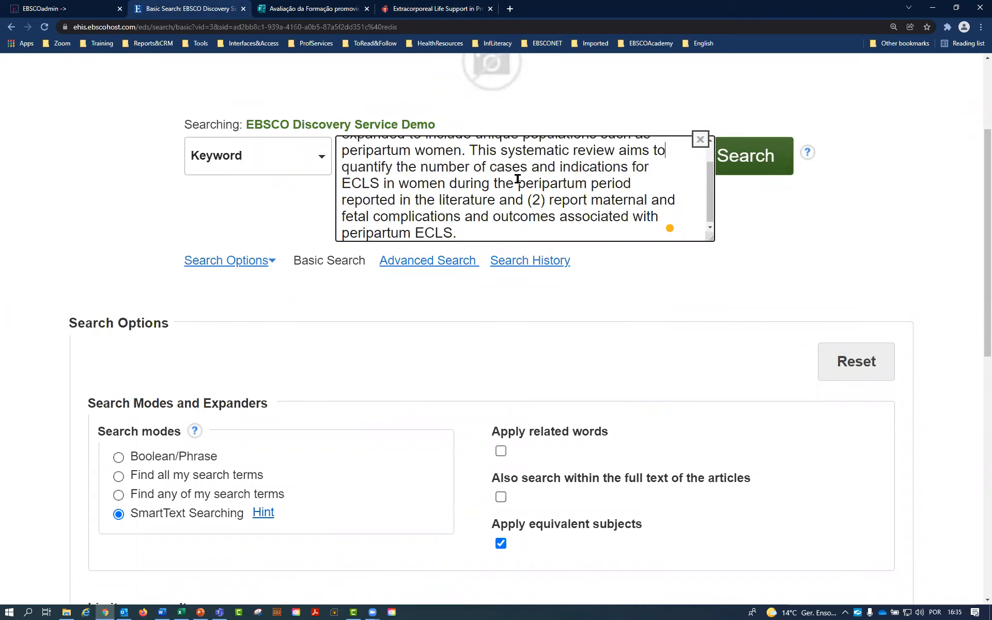
click(546, 200)
key(BackSpace)
key(BackSpace)
key(BackSpace)
key(BackSpace)
scroll(606, 185, up, 1)
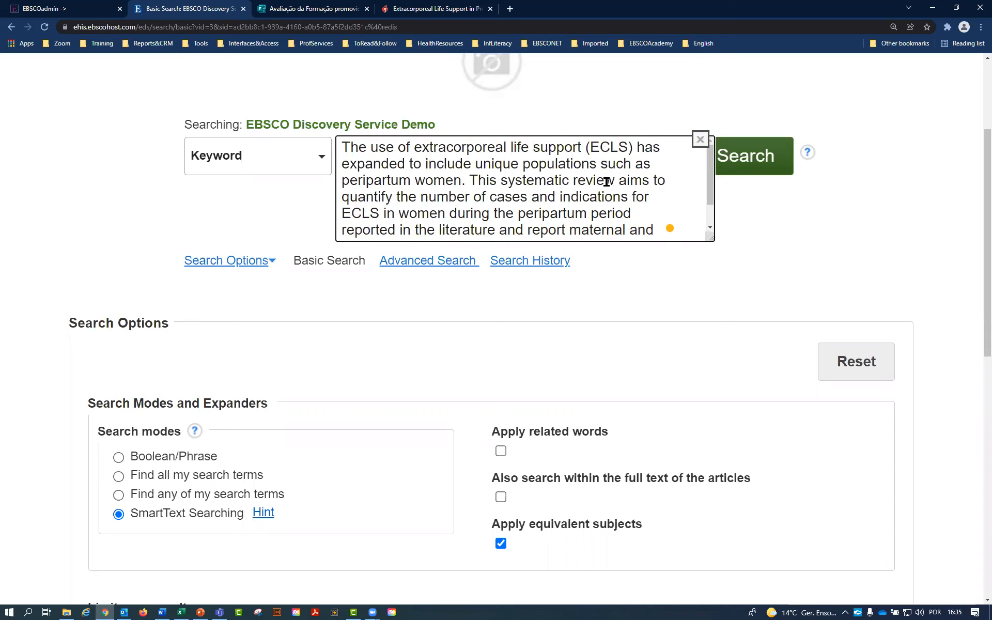
Step: Run the SmartText search with the pasted abstract text and highlight the total number of results
click(730, 157)
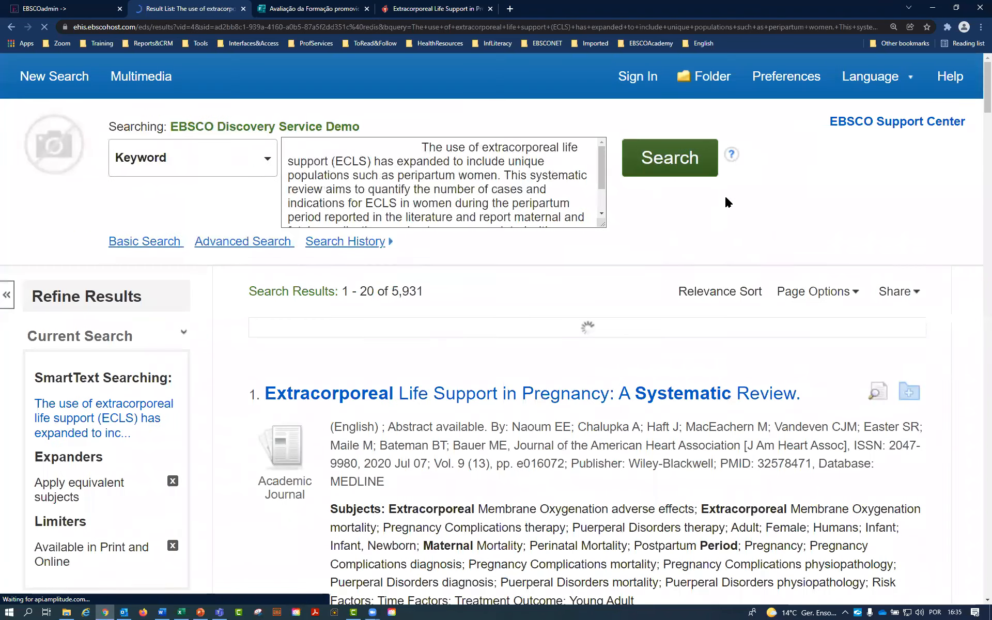
scroll(670, 298, down, 4)
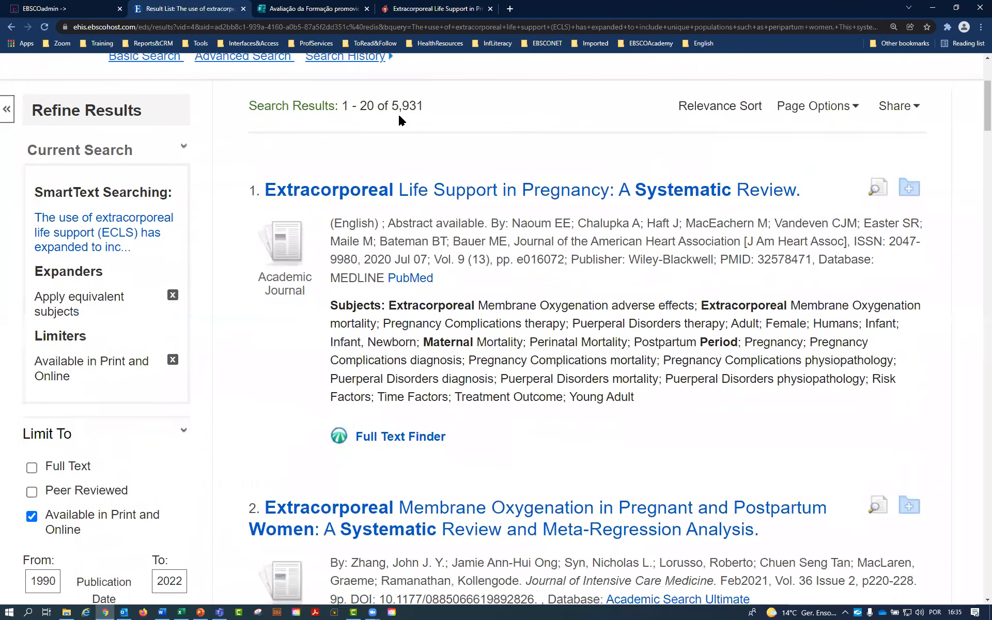
drag(392, 105, 438, 111)
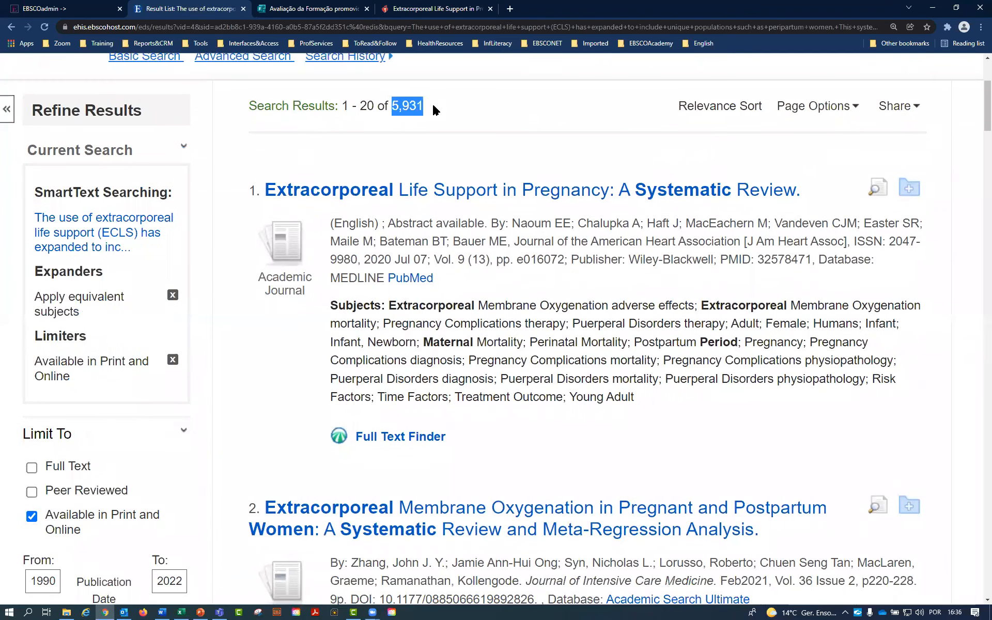
click(747, 106)
Step: Examine the first few articles in the result list for their relevance to the pasted abstract
scroll(765, 165, up, 4)
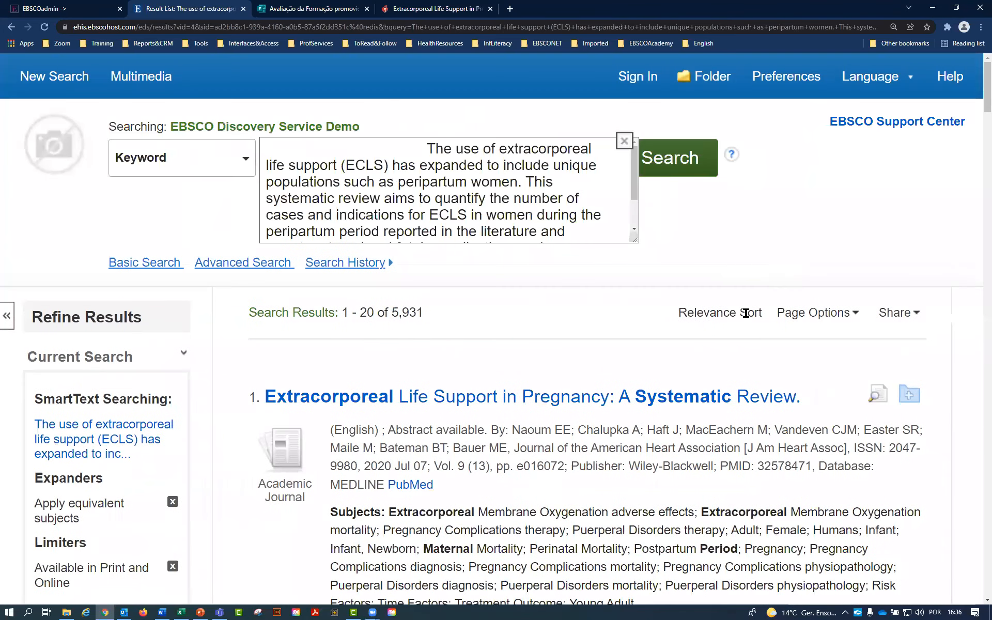
scroll(695, 338, down, 3)
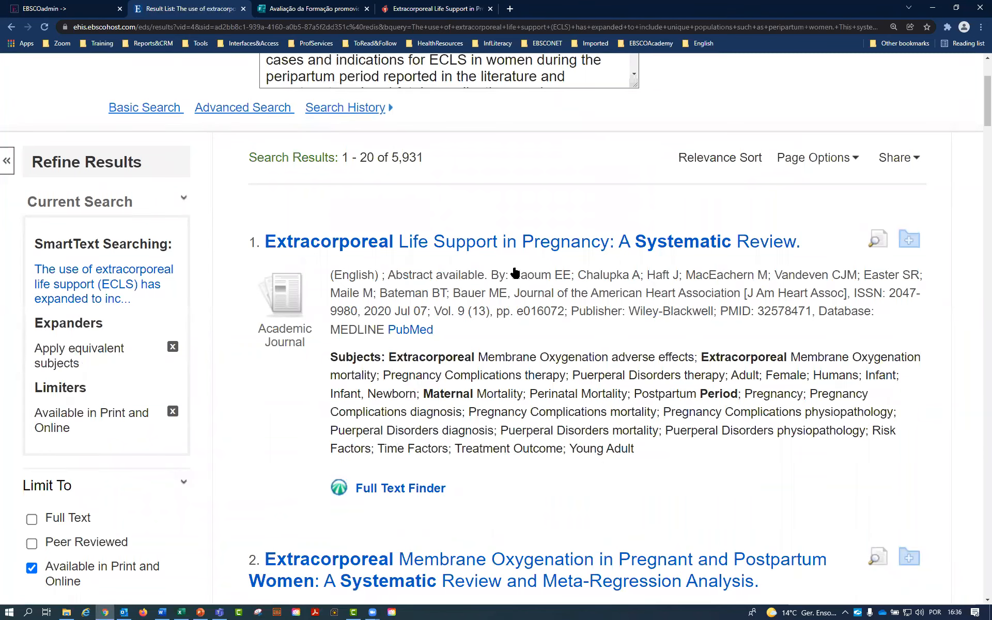
scroll(532, 339, down, 4)
scroll(527, 373, up, 3)
scroll(478, 362, down, 4)
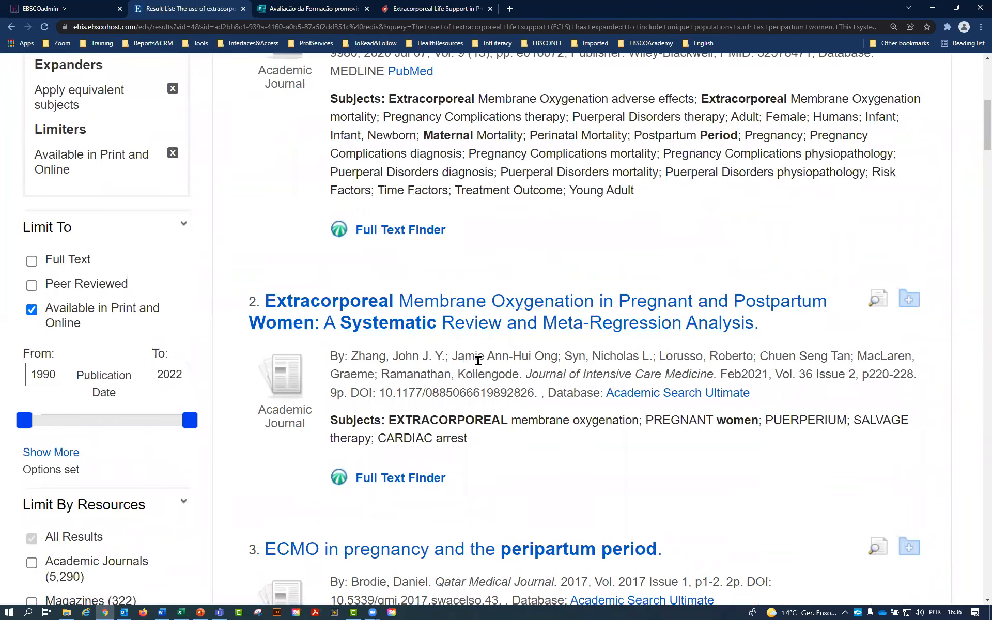
scroll(478, 360, down, 5)
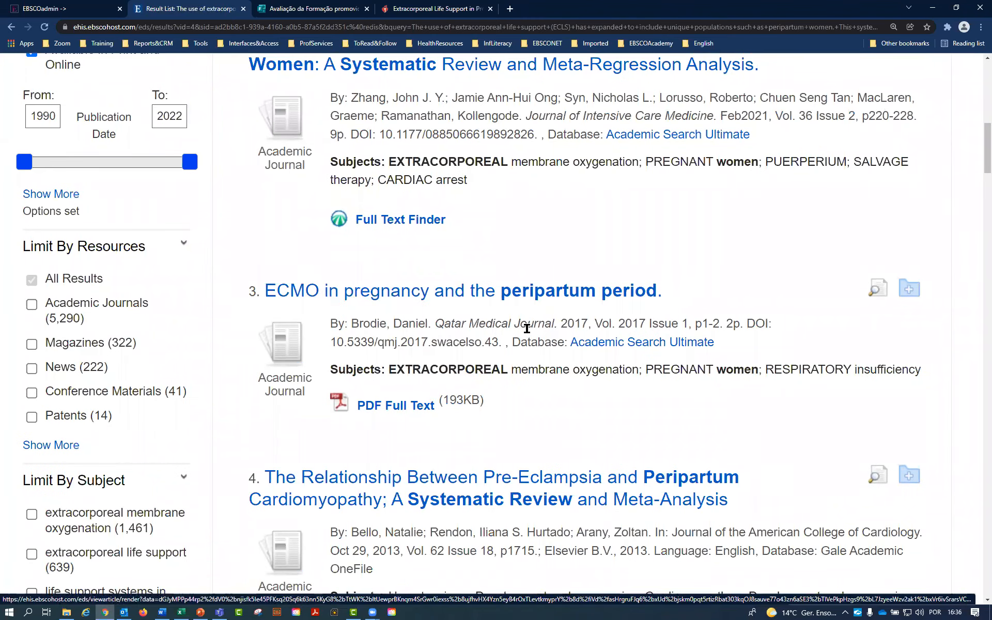
scroll(526, 329, up, 10)
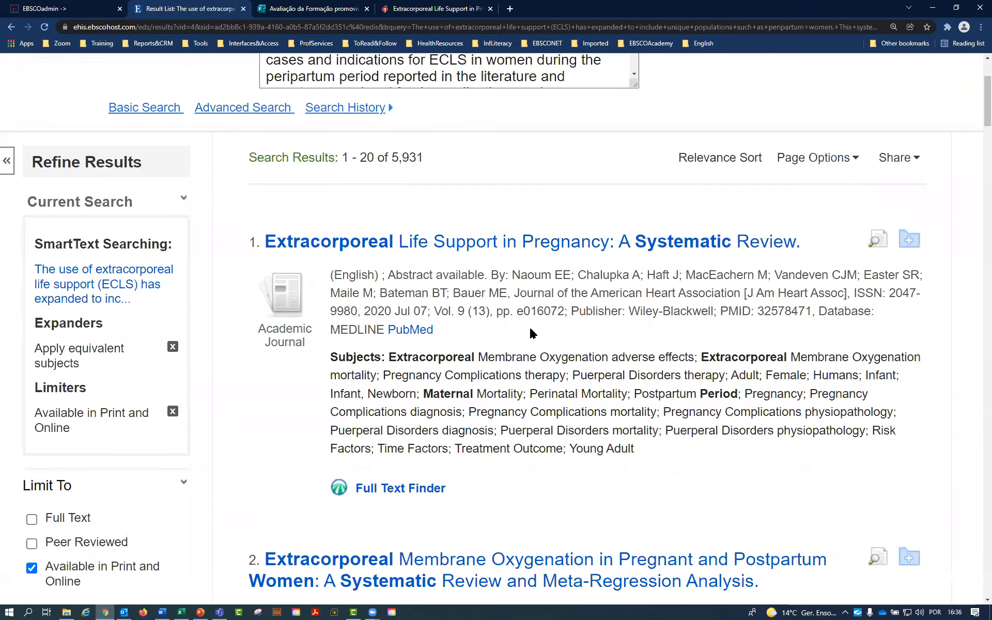
scroll(532, 332, up, 3)
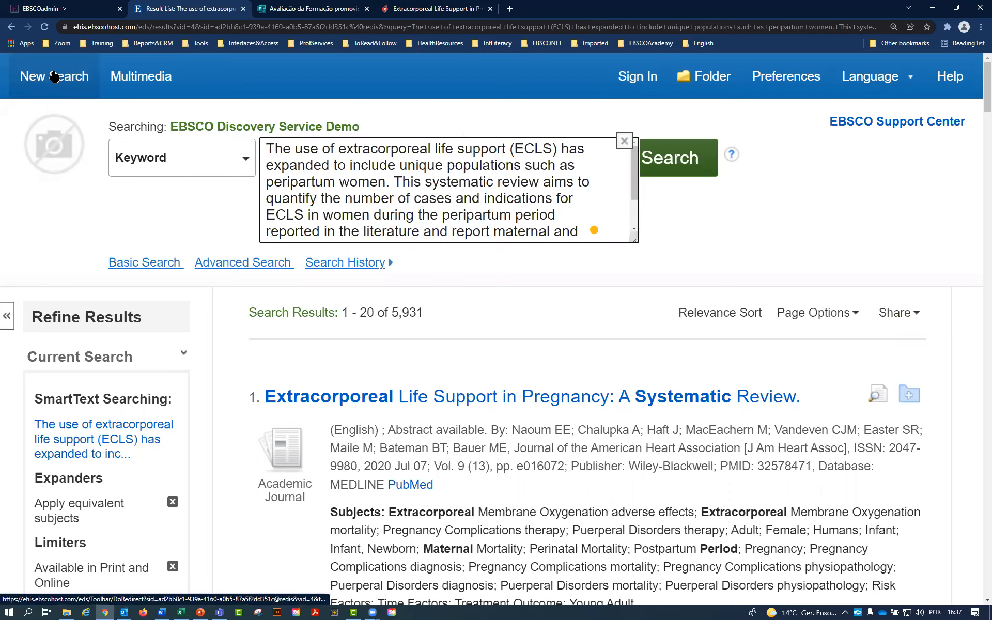
Step: Return to EBSCOadmin and view the languages available for editing the search mode labels
click(77, 8)
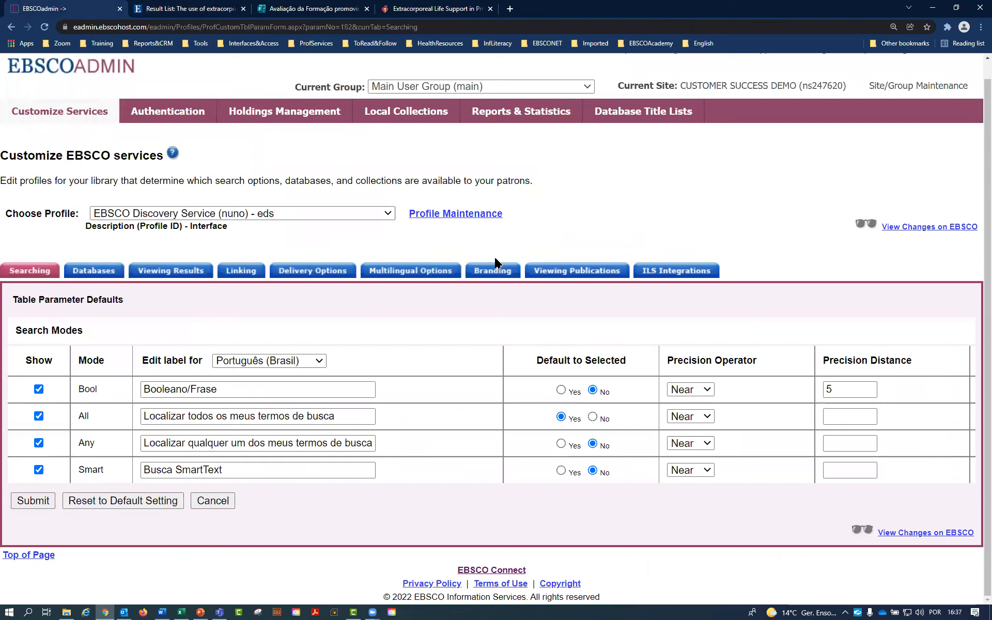
click(298, 363)
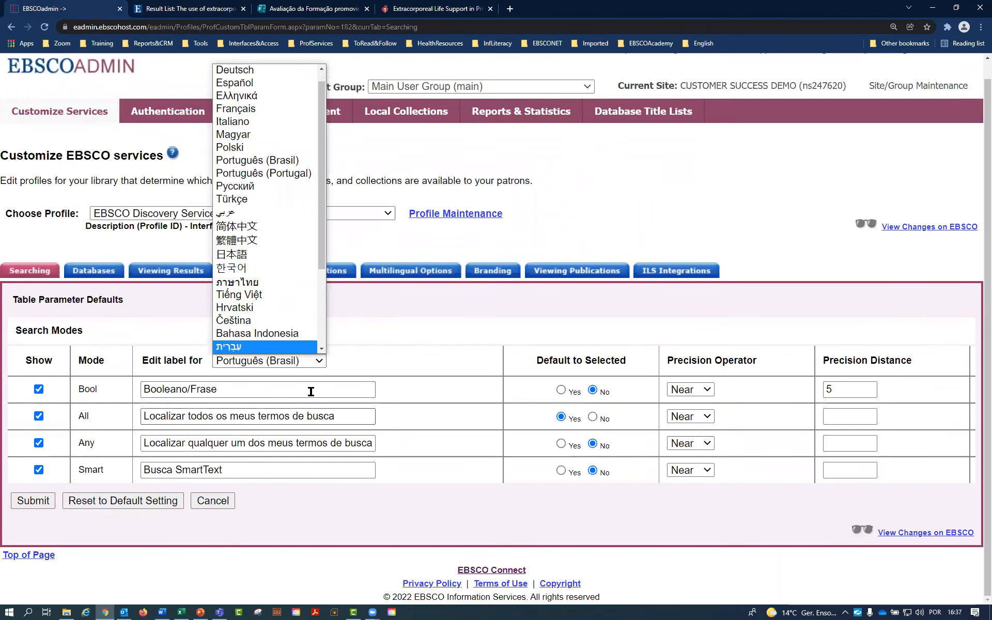
click(541, 356)
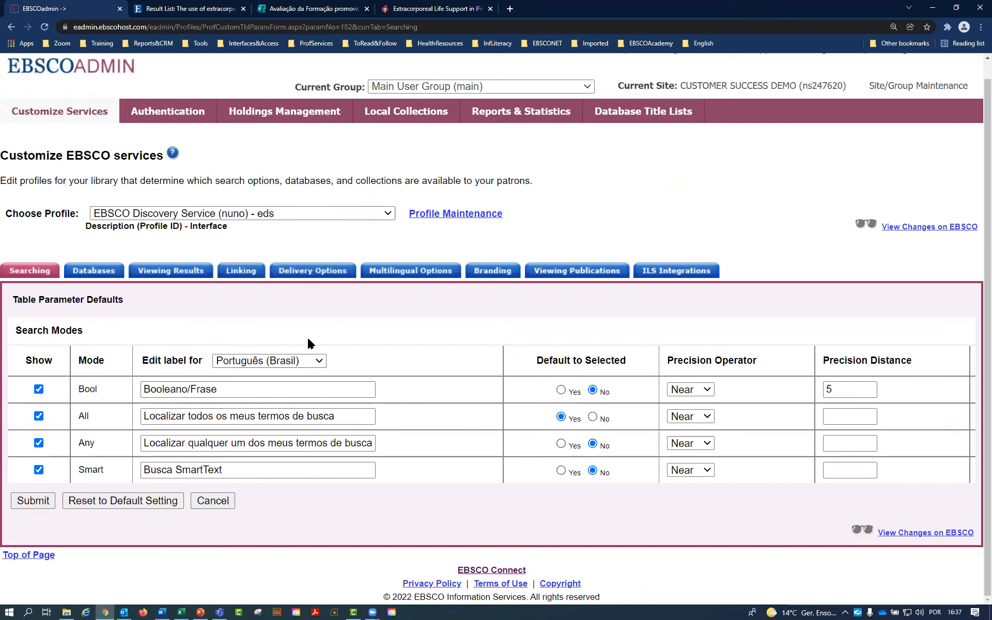
click(291, 362)
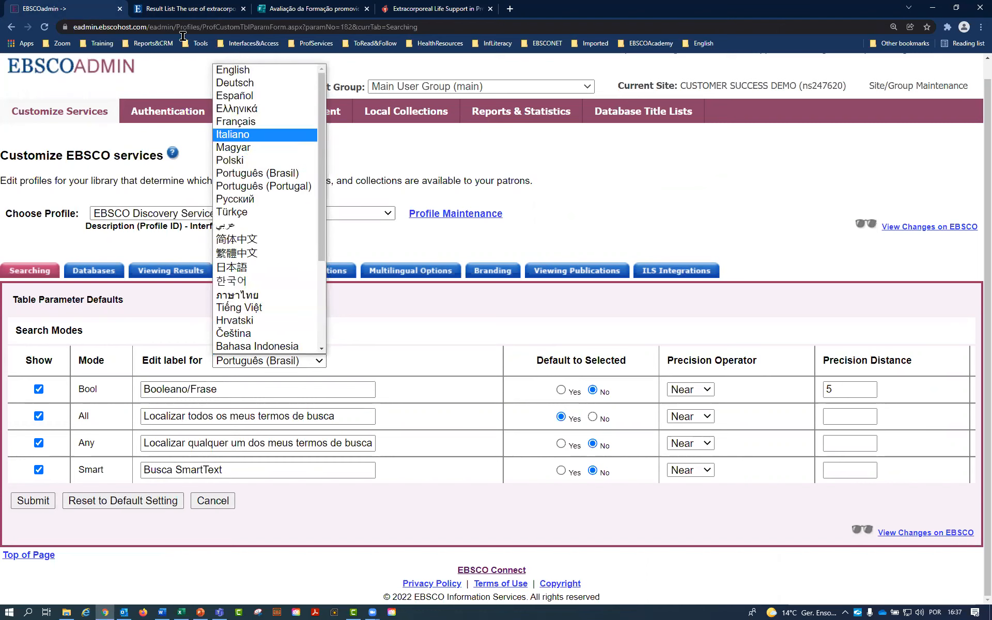
Step: Return to the EBSCO Discovery Service results and switch the interface language to Português (Brasil)
click(193, 11)
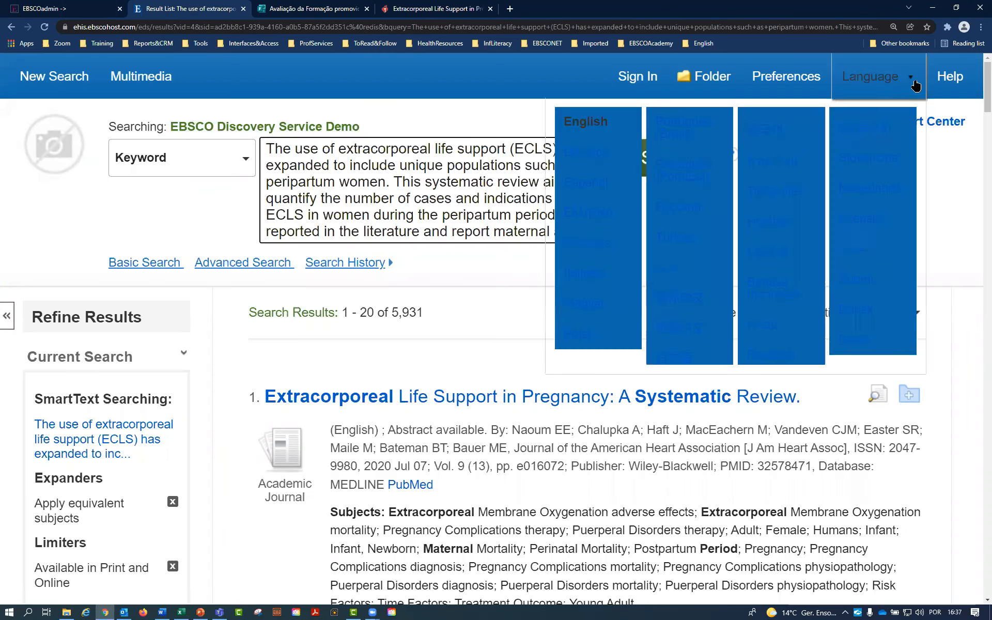
mouse_move(871, 75)
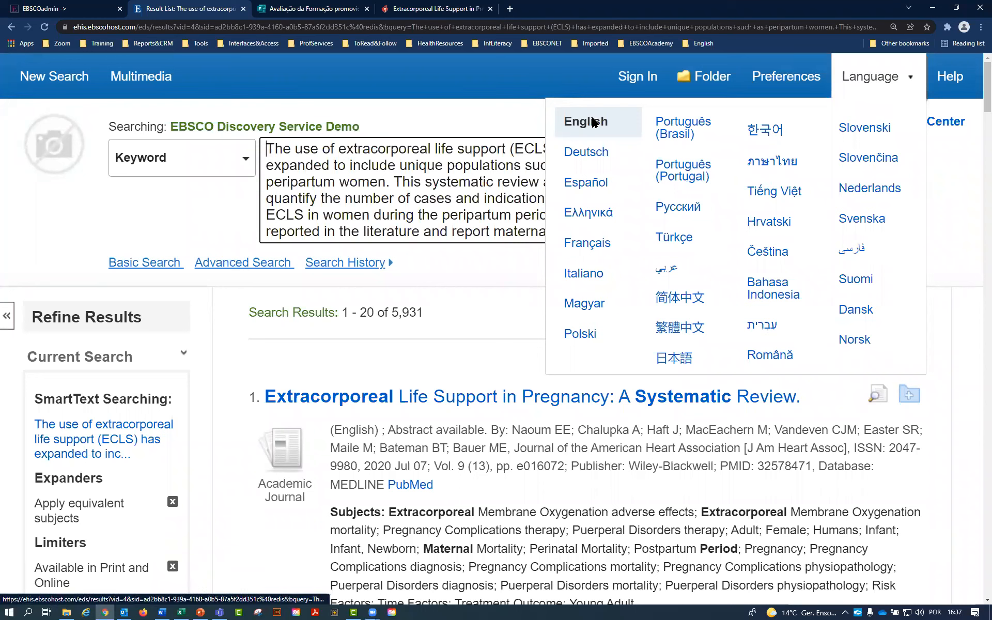
click(687, 130)
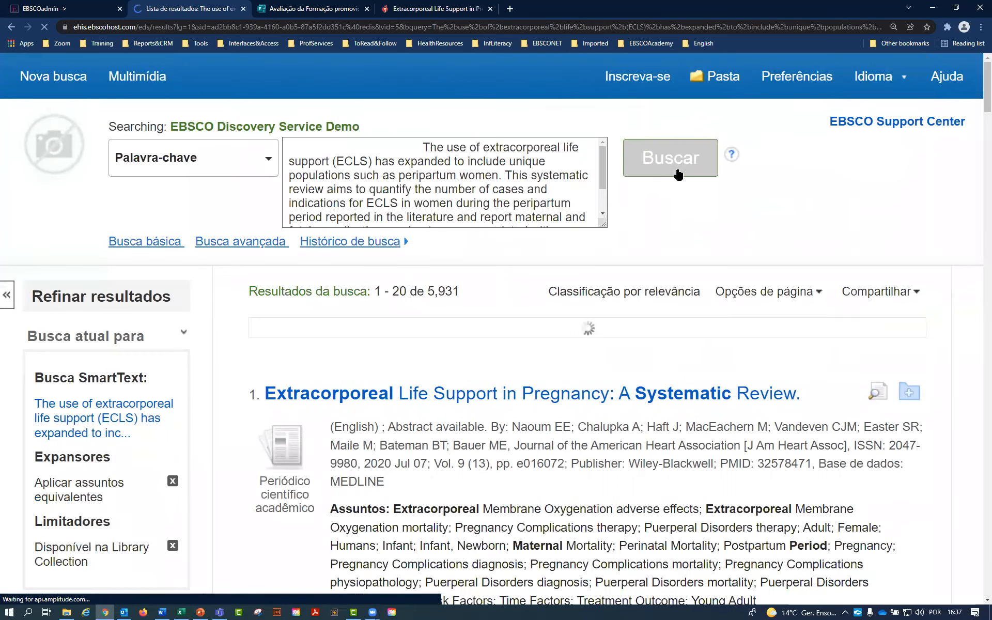
Step: Switch the interface language of the results page to Português (Portugal)
click(874, 76)
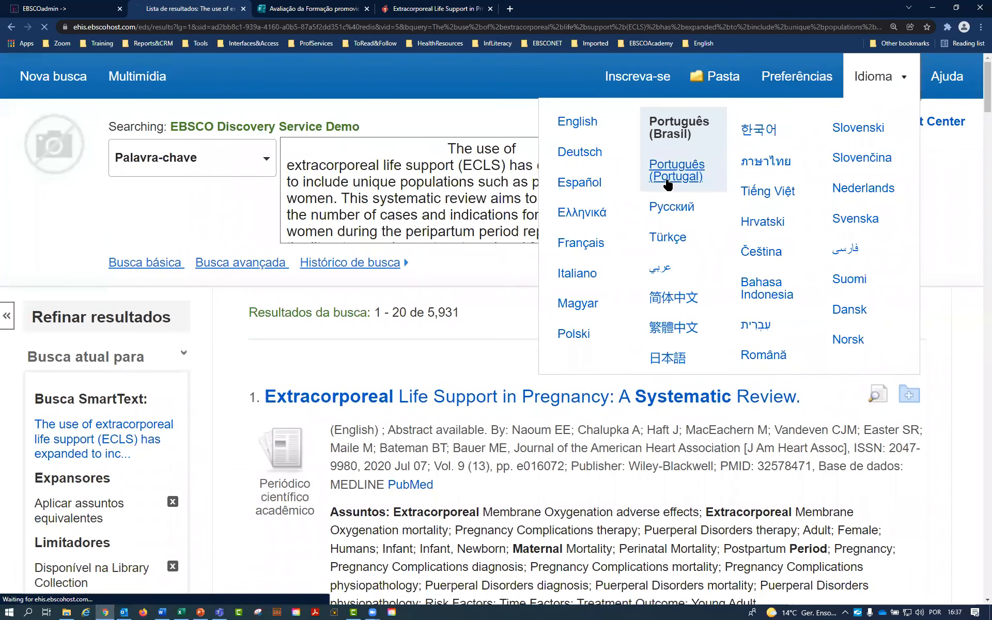
click(668, 183)
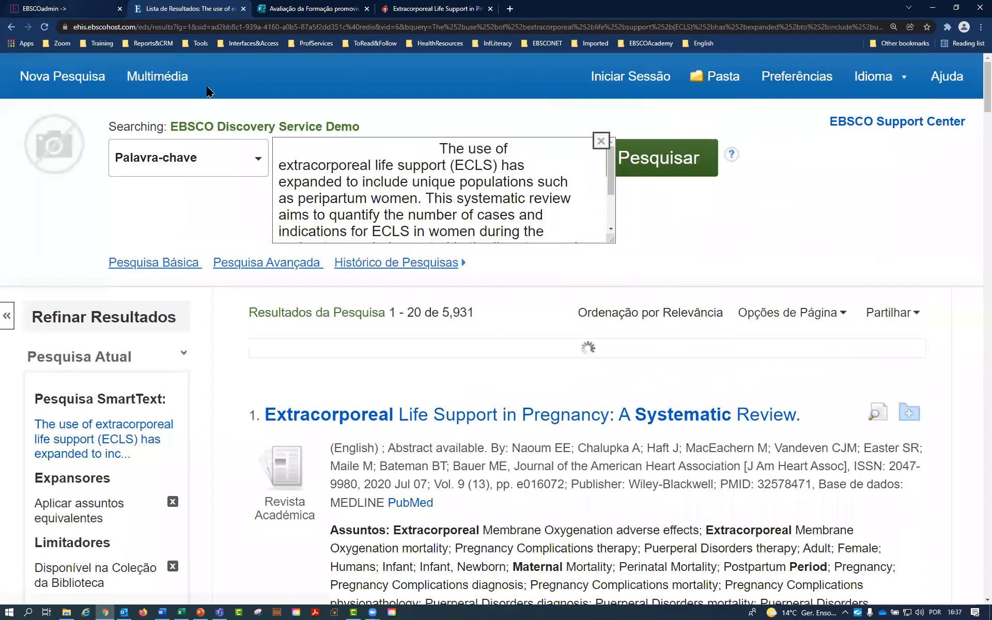
Step: Return to EBSCOadmin's Customize Services, set the Default Keyword Search Screen to Basic and save the change
click(57, 8)
click(41, 121)
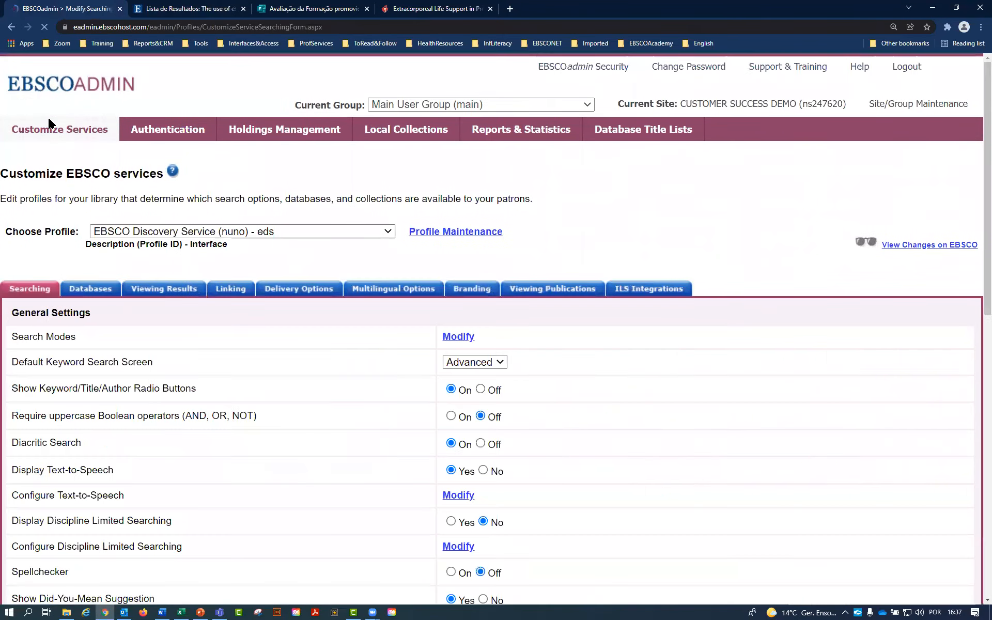
scroll(314, 298, down, 1)
drag(77, 286, 11, 284)
click(483, 310)
click(484, 324)
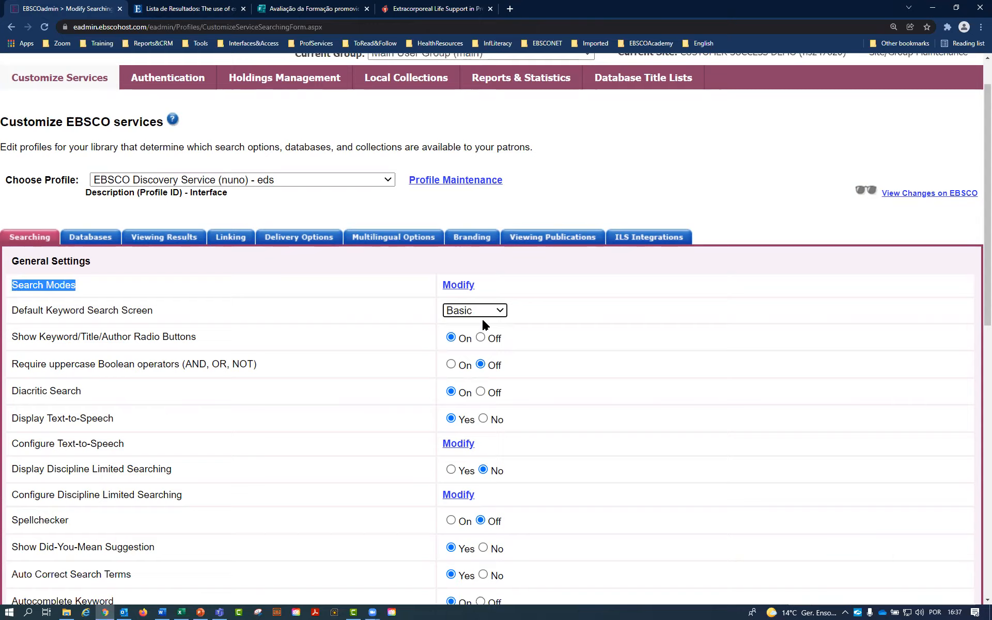
scroll(321, 454, down, 10)
click(36, 517)
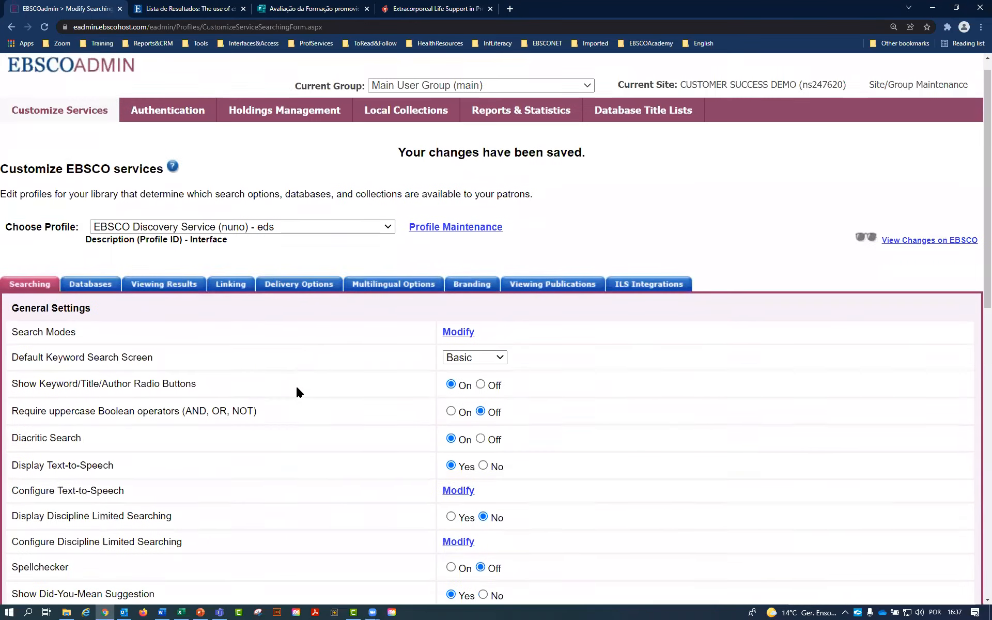
Step: Look through the General Settings for searching and highlight the Autocomplete Keyword setting
scroll(299, 387, down, 3)
scroll(304, 386, down, 1)
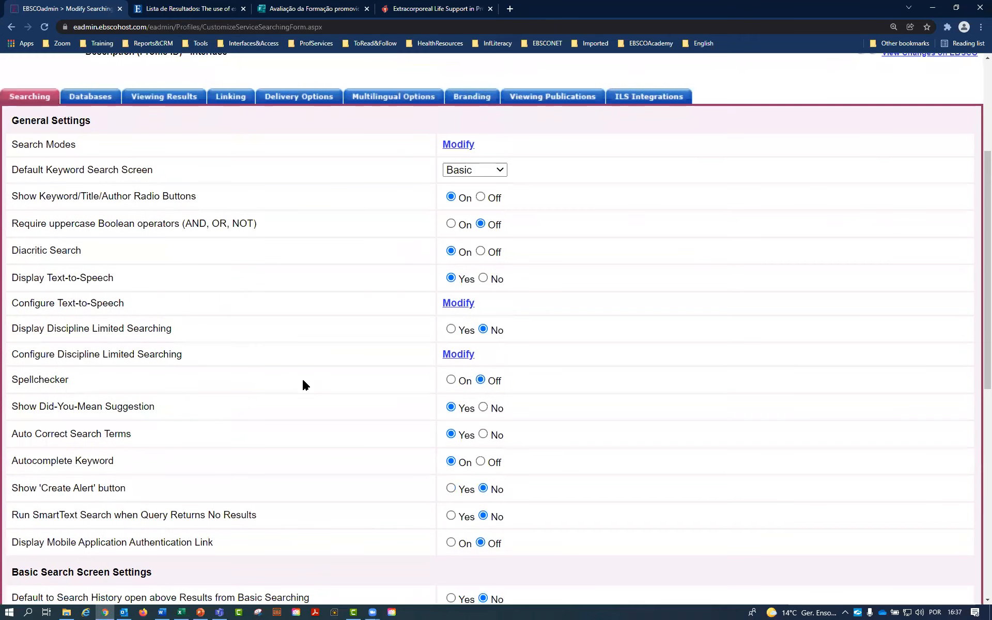
scroll(303, 385, down, 2)
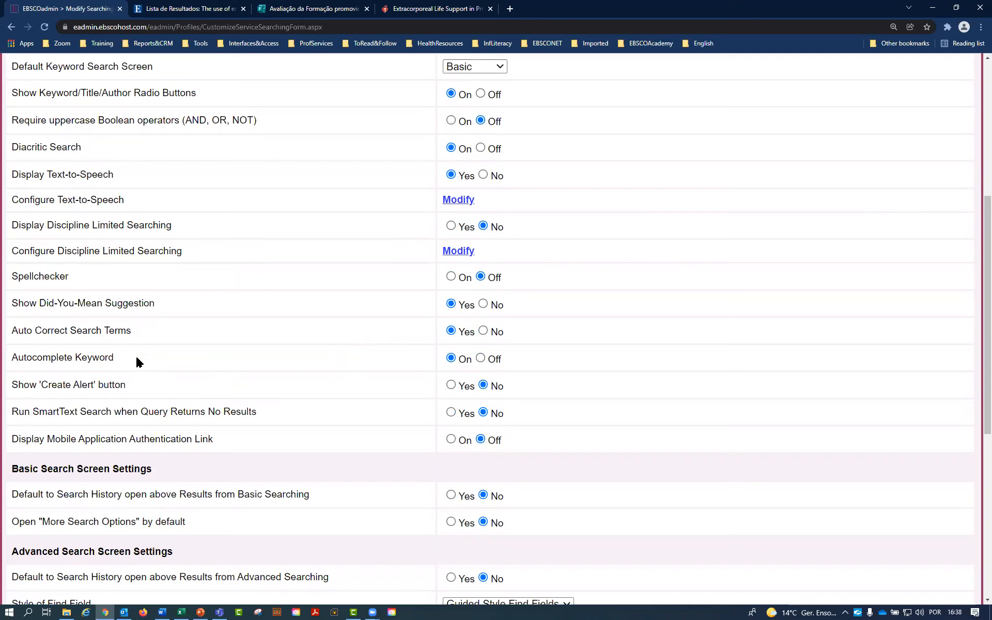
drag(124, 359, 28, 358)
Step: Go to the basic search in EBSCO Discovery Service and enter "libr" to show the autocomplete suggestions
click(197, 9)
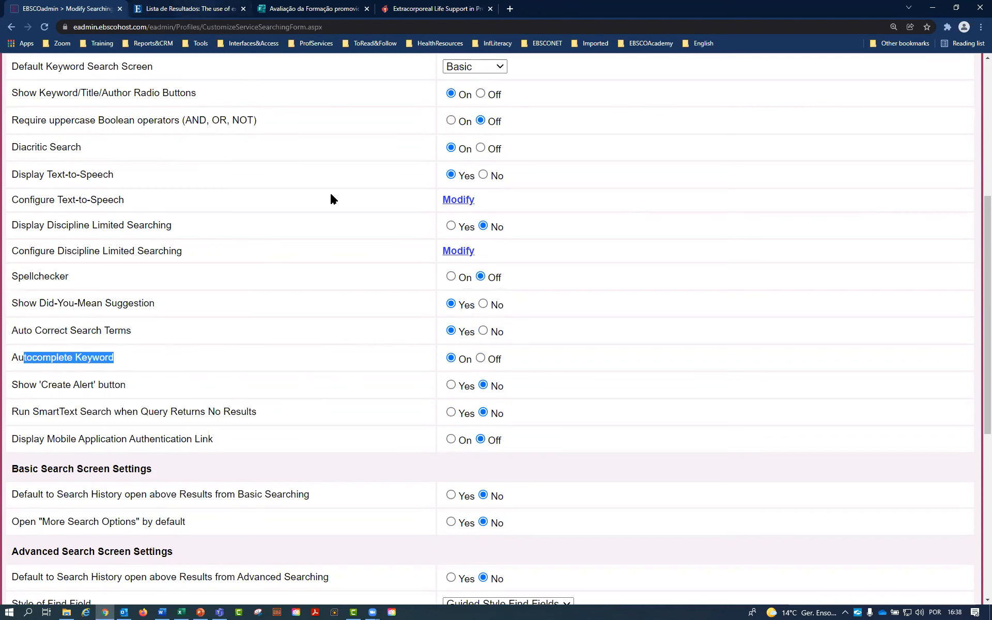
click(167, 264)
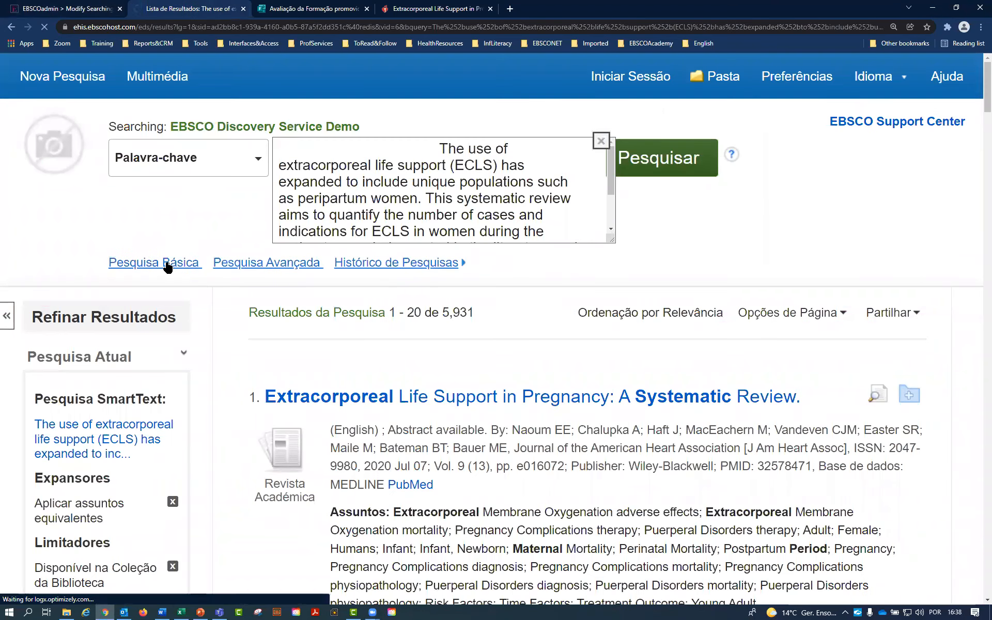
text(libr)
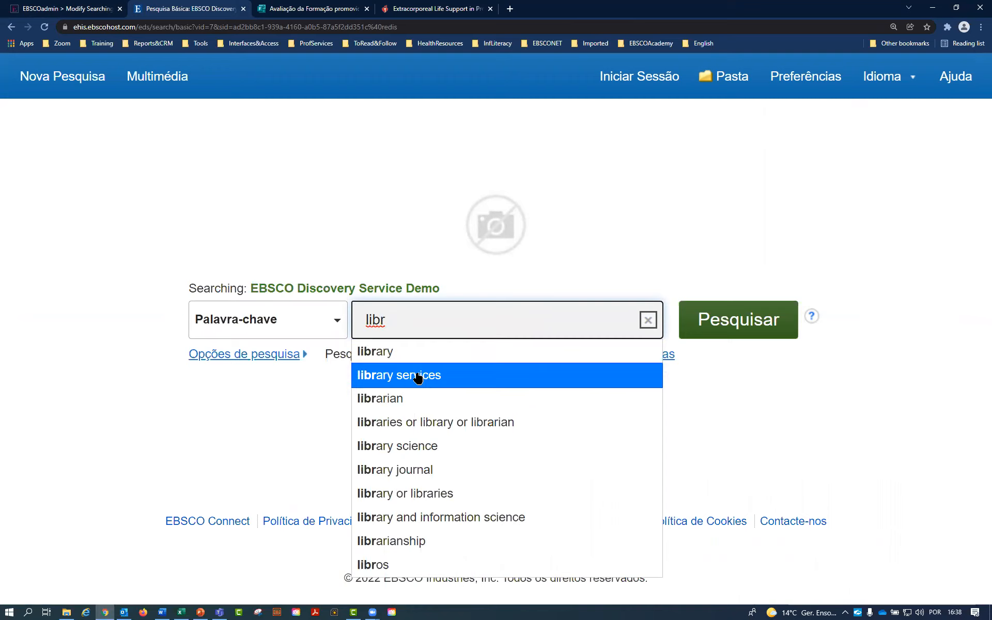
Step: Return to EBSCOadmin and highlight the Auto Correct Search Terms, Show Did-You-Mean Suggestion and Spellchecker settings
click(65, 9)
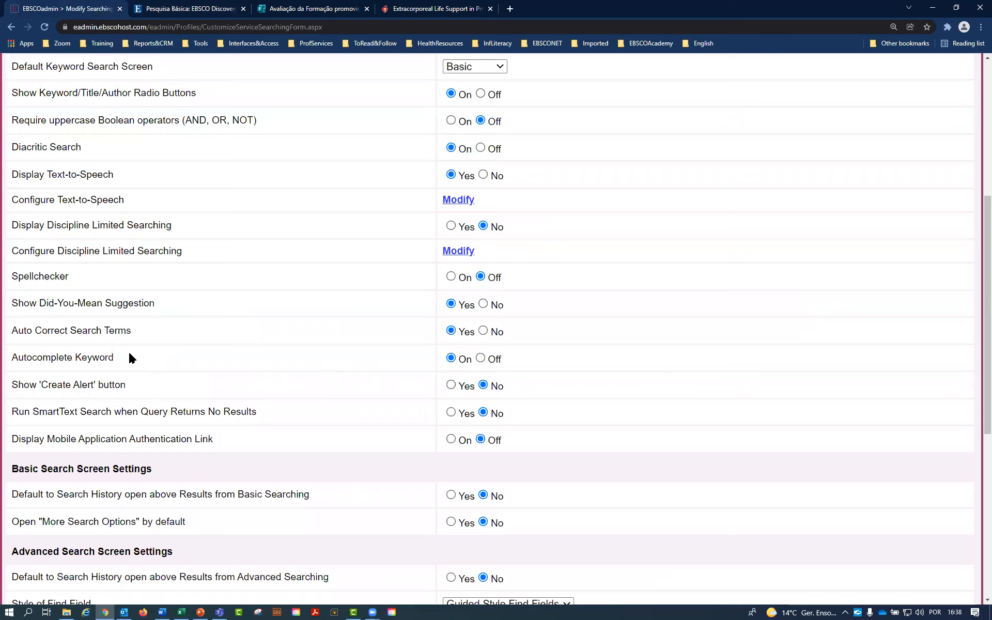
drag(140, 332, 13, 331)
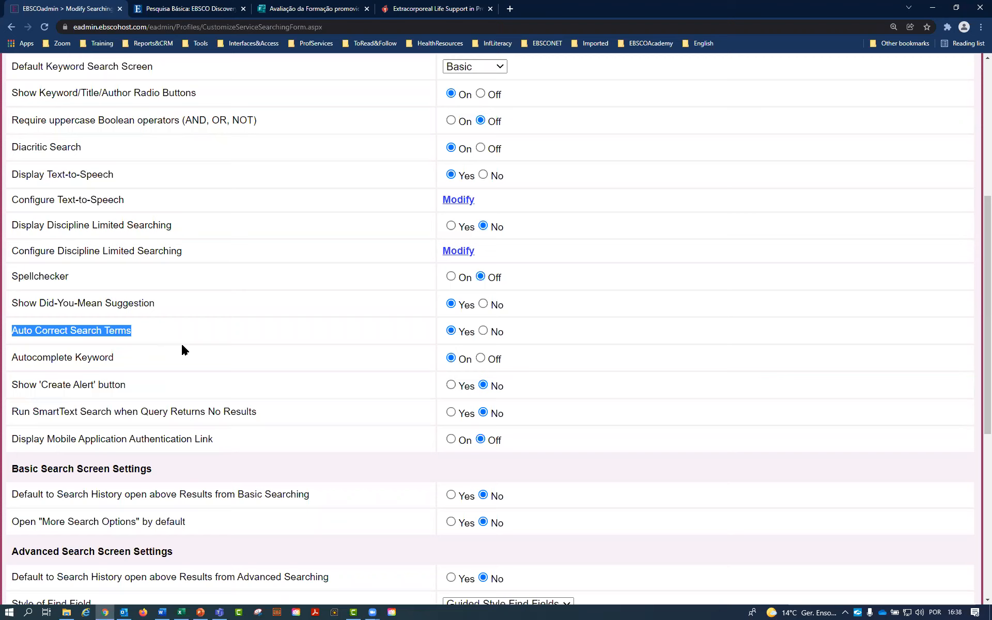
drag(171, 305, 7, 304)
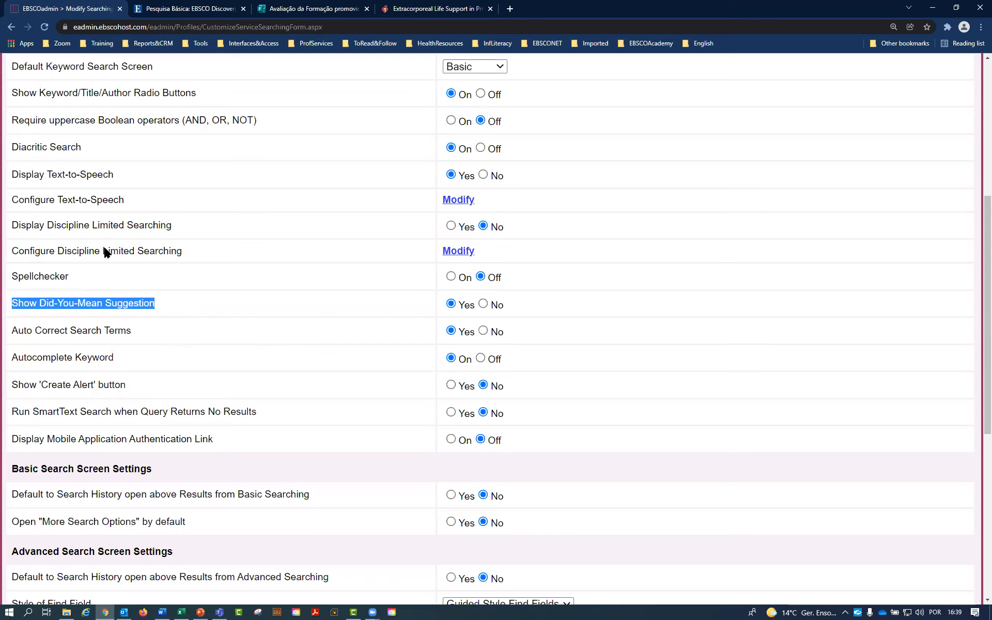
double_click(41, 272)
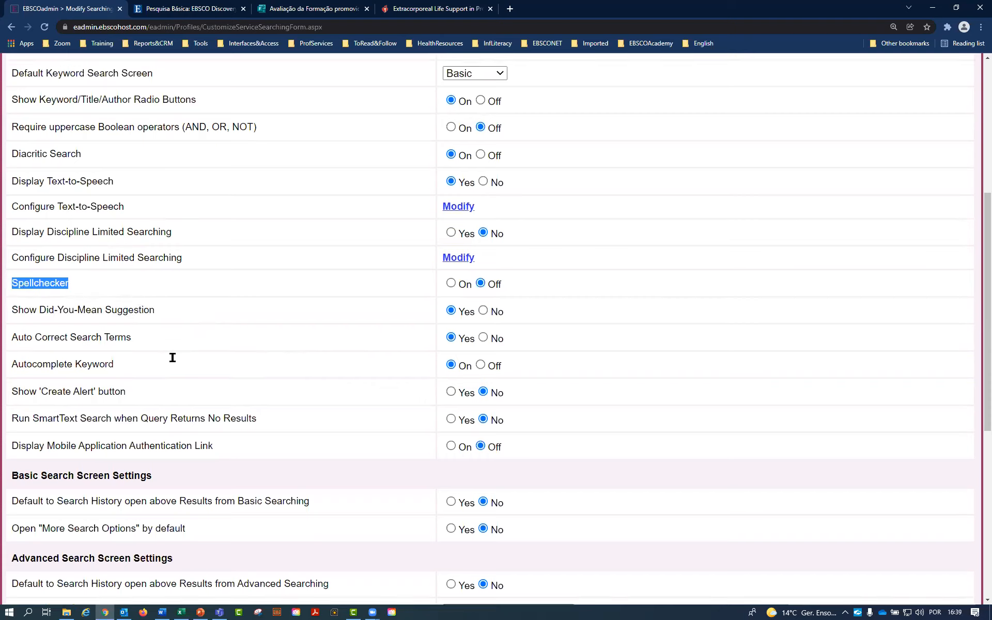
Step: Highlight the Limiters entry under Limiter & Expander Settings
scroll(171, 357, down, 7)
drag(54, 375, 4, 373)
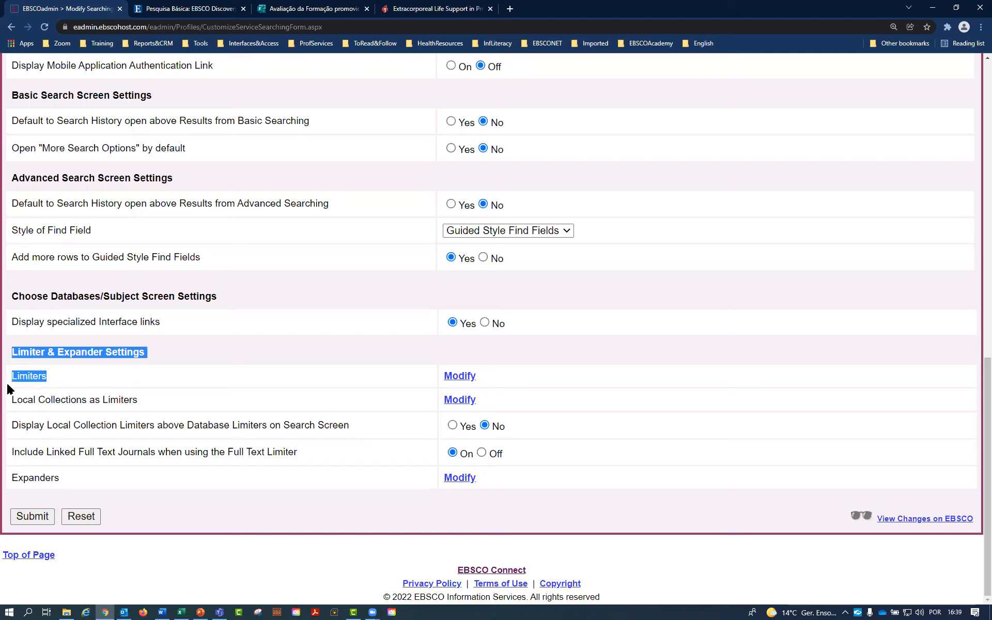
drag(54, 377, 11, 378)
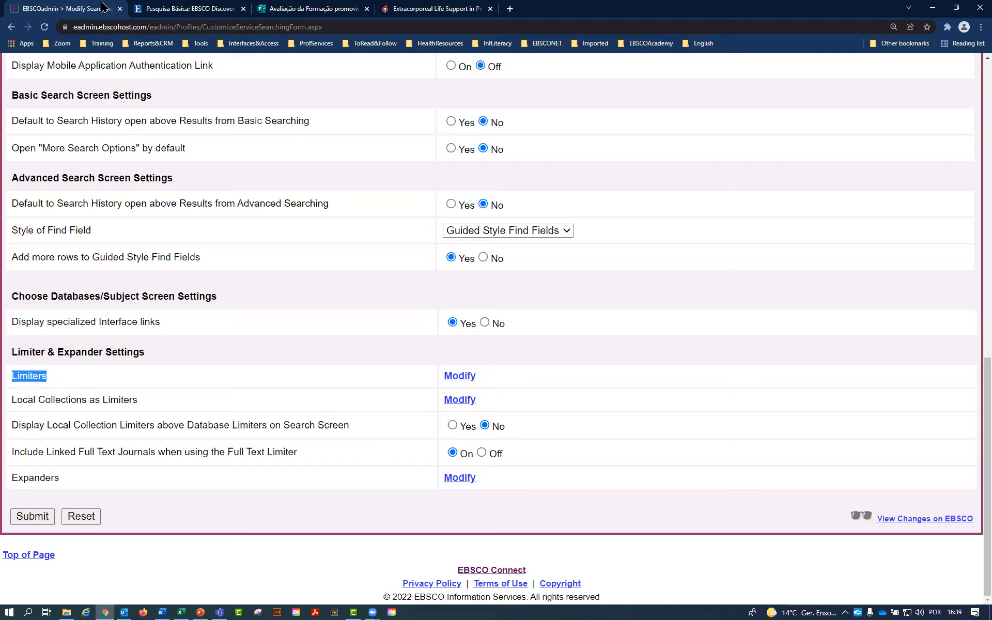
Step: Expand the search options in EBSCO Discovery Service and highlight the limiters heading and the three expanders
click(175, 8)
click(276, 357)
scroll(279, 376, down, 6)
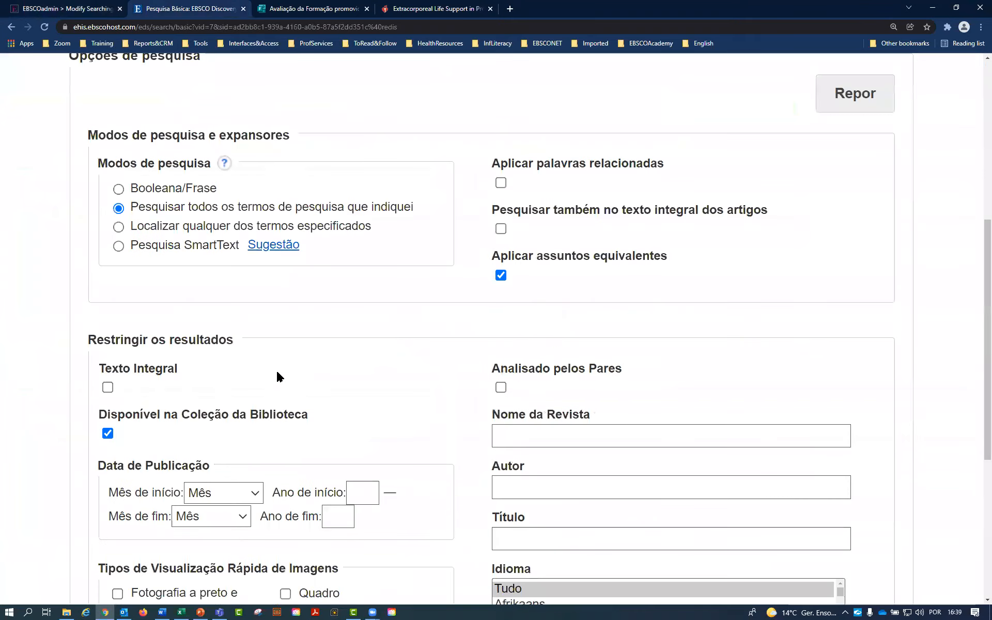
scroll(280, 376, down, 3)
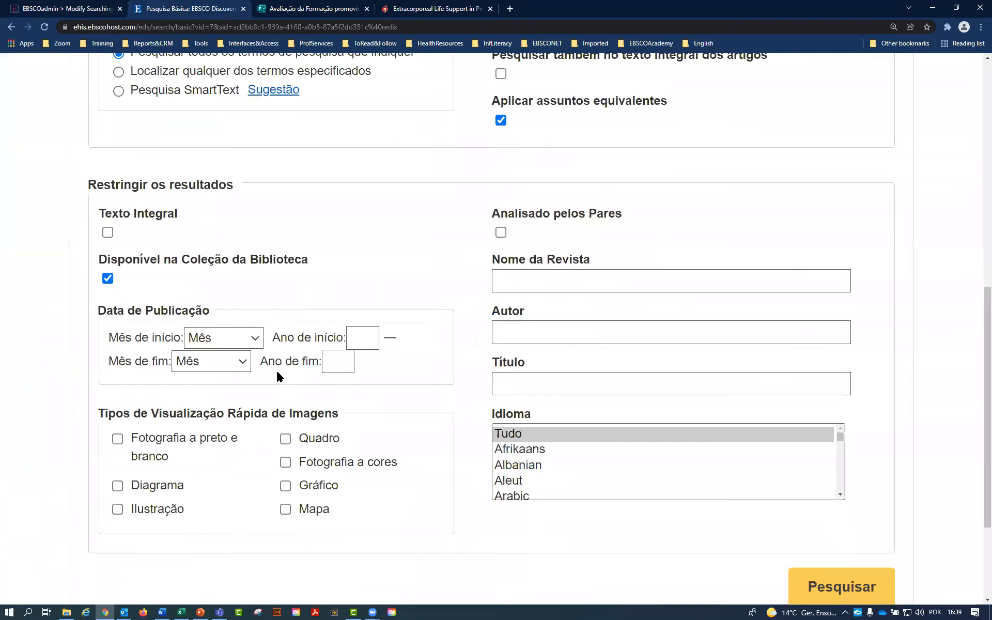
scroll(279, 376, up, 2)
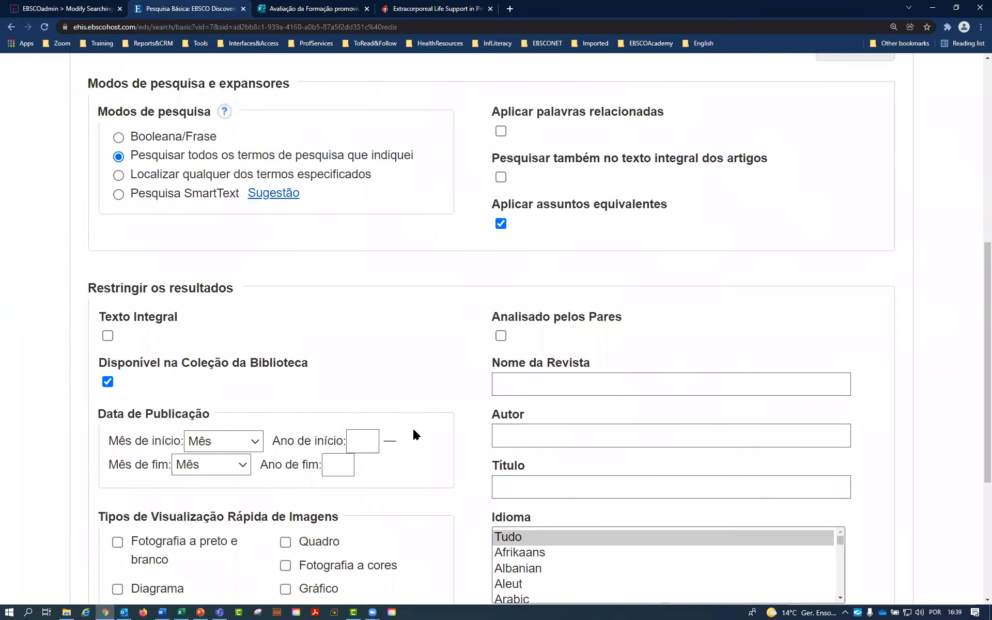
drag(235, 288, 89, 286)
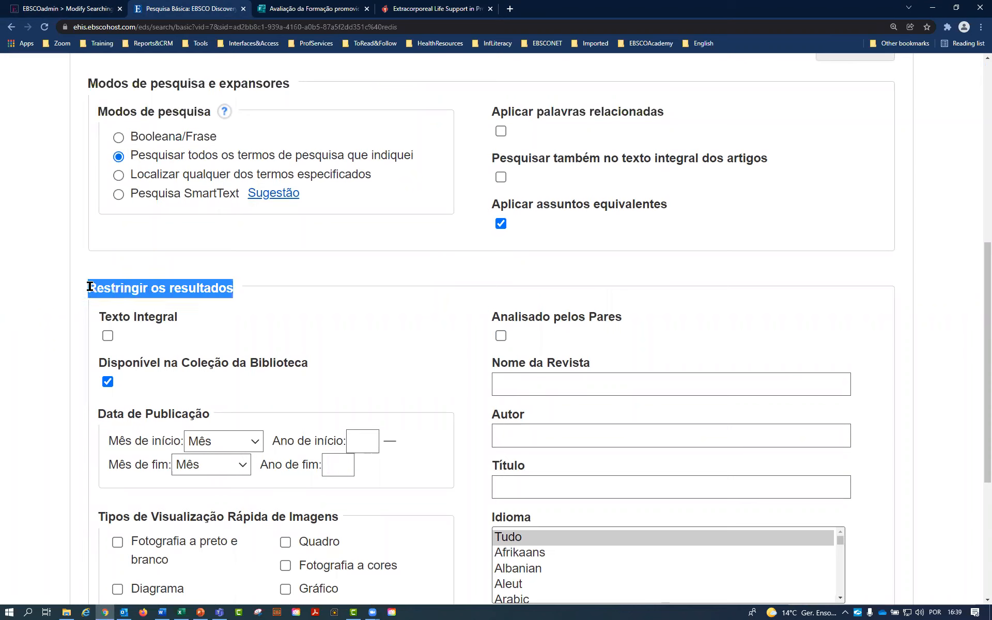
drag(295, 92, 226, 83)
drag(618, 255, 492, 114)
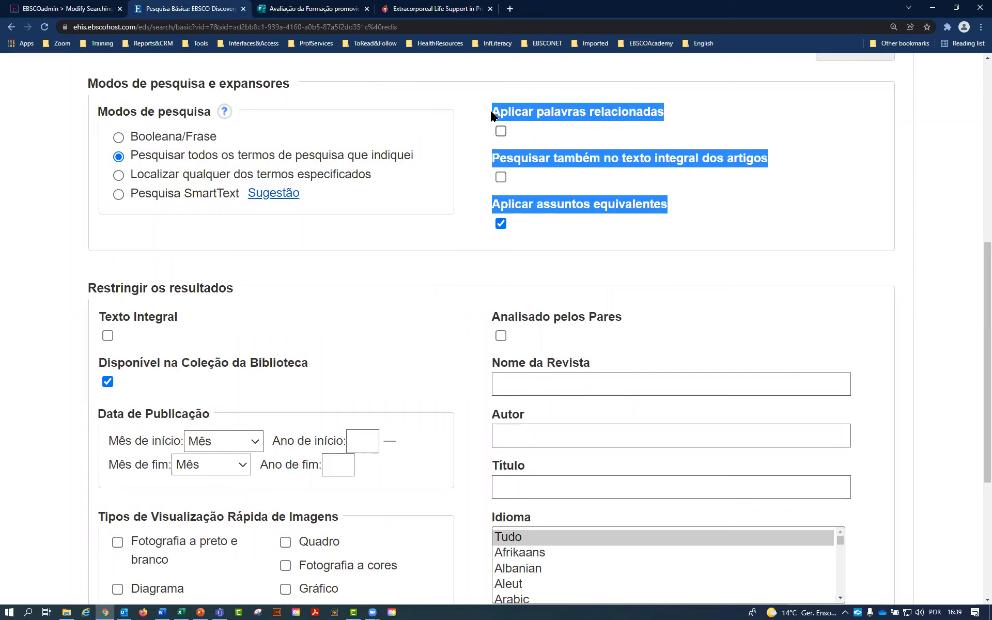
Step: Open the database limiters for editing in EBSCOadmin and highlight the "Available in Print and Online" label
click(100, 12)
click(455, 379)
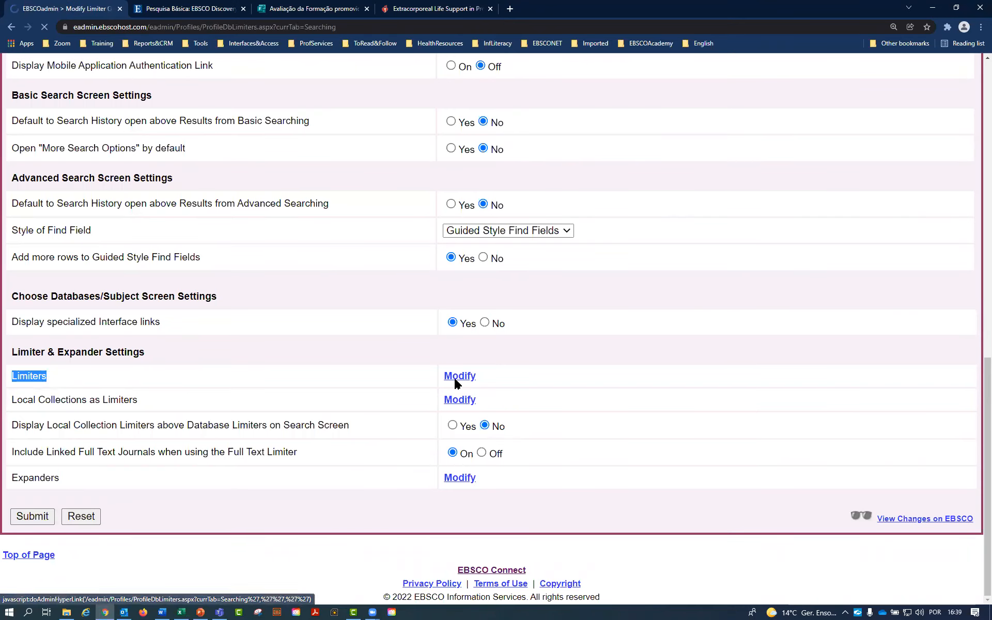
scroll(459, 403, down, 3)
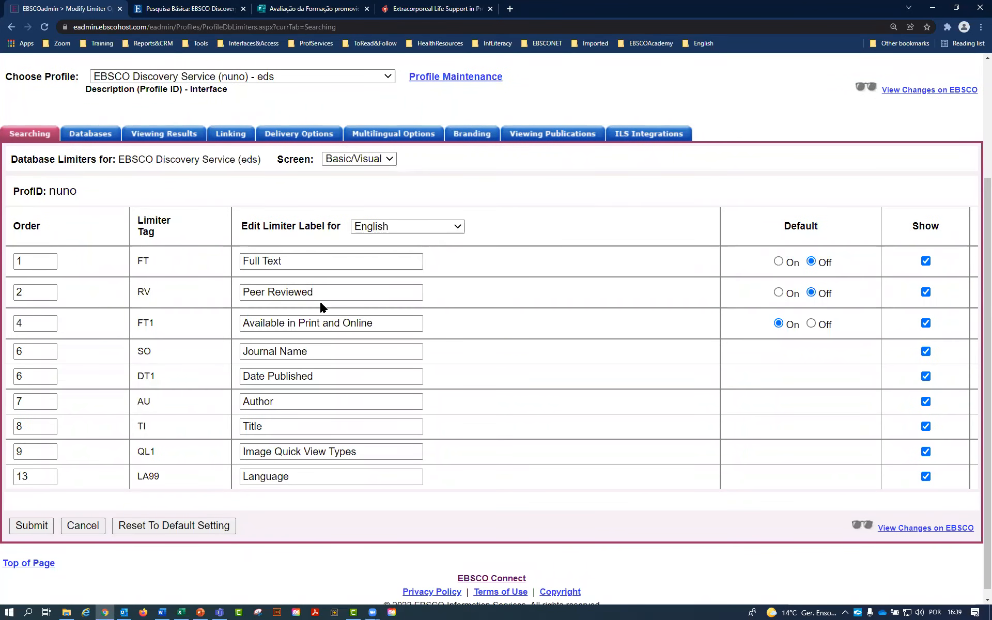
click(399, 323)
drag(378, 322, 230, 317)
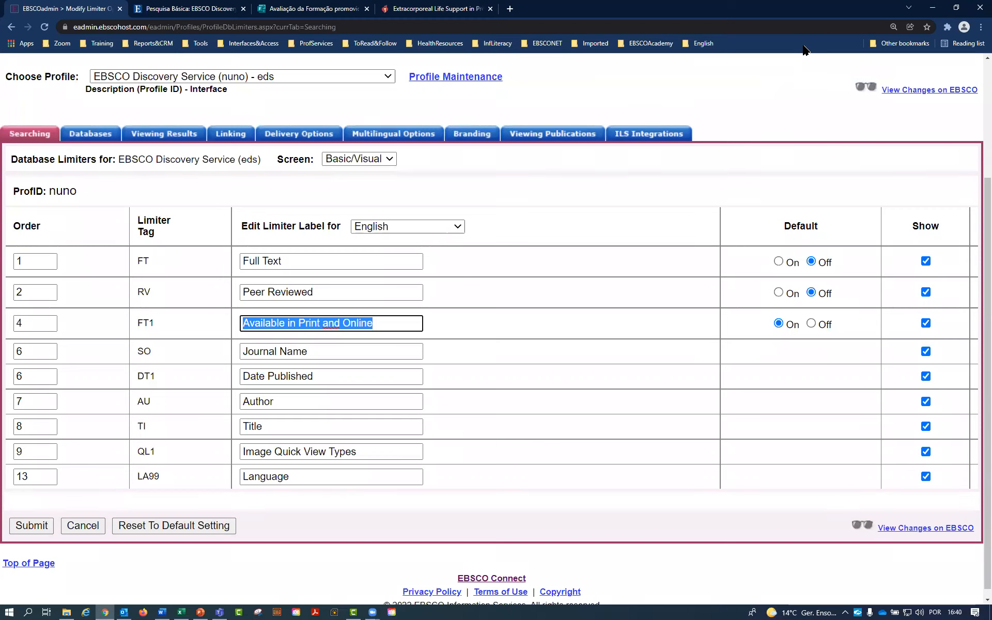
Step: Set the Full Text limiter to be on by default and highlight its label
click(778, 262)
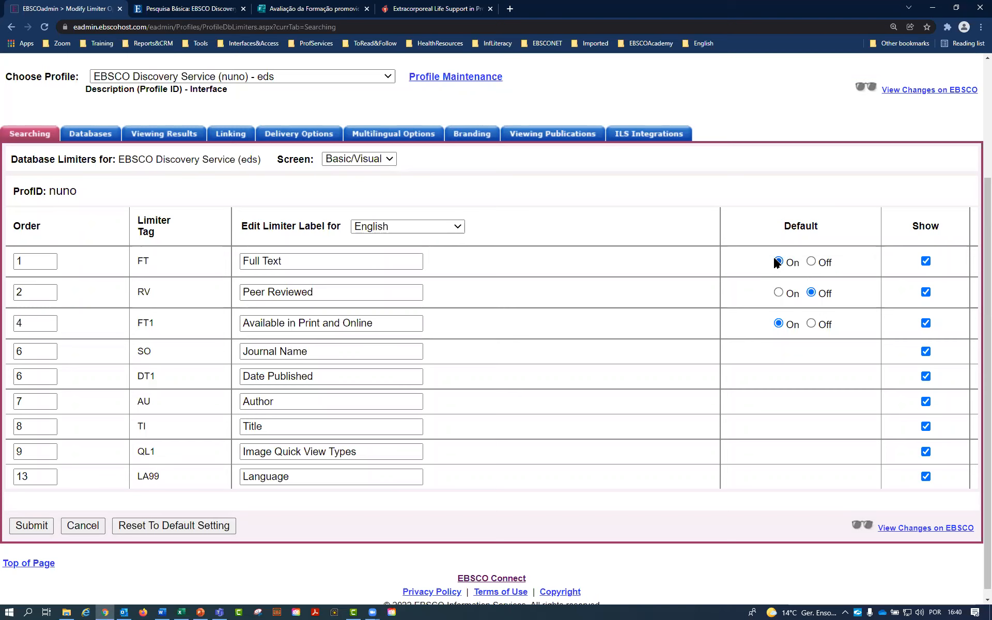
click(391, 258)
drag(288, 257, 237, 260)
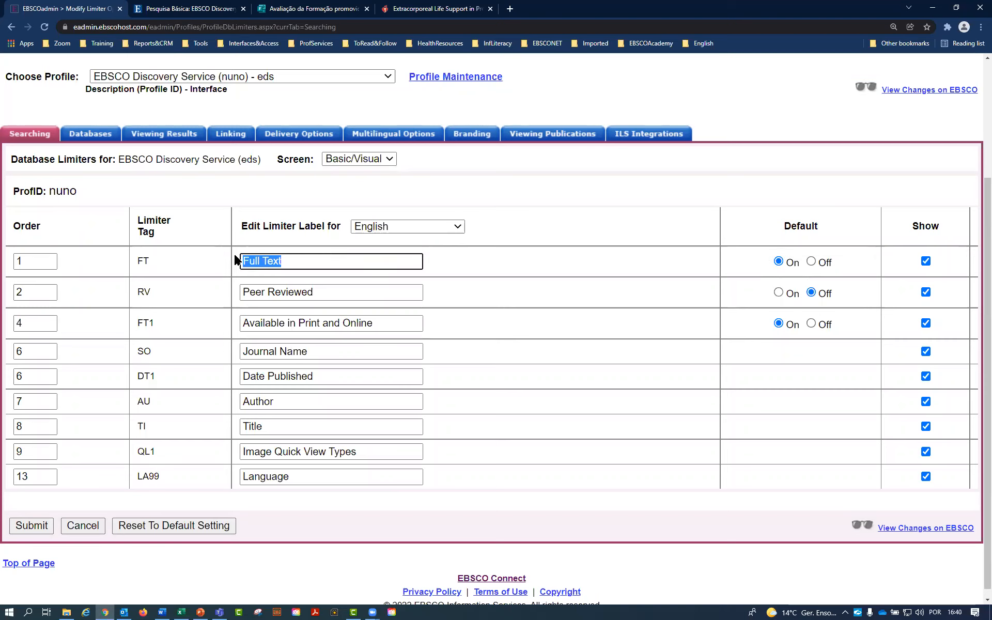
Step: In EBSCO Discovery Service, enable Texto Integral, disable Disponível na Coleção da Biblioteca and search for the suggested term "library services"
click(187, 14)
click(108, 336)
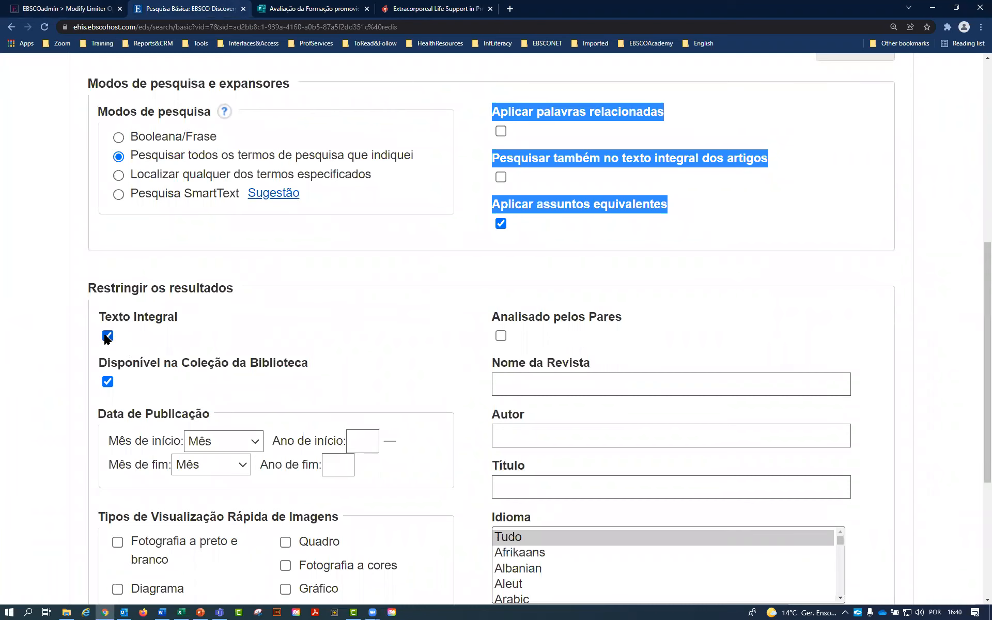
click(107, 381)
scroll(155, 380, up, 5)
click(414, 309)
text(a)
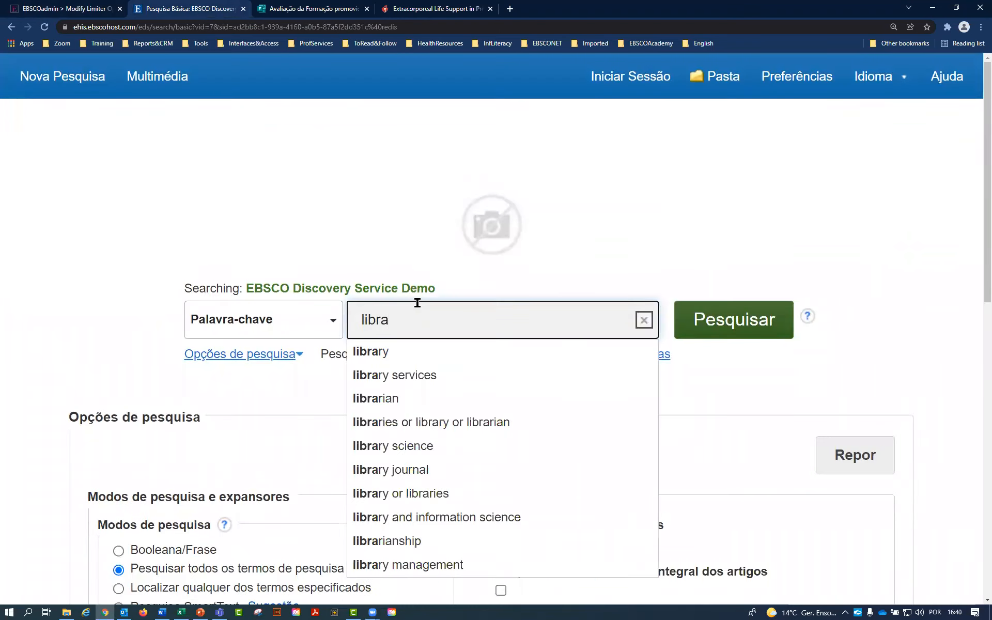
click(408, 381)
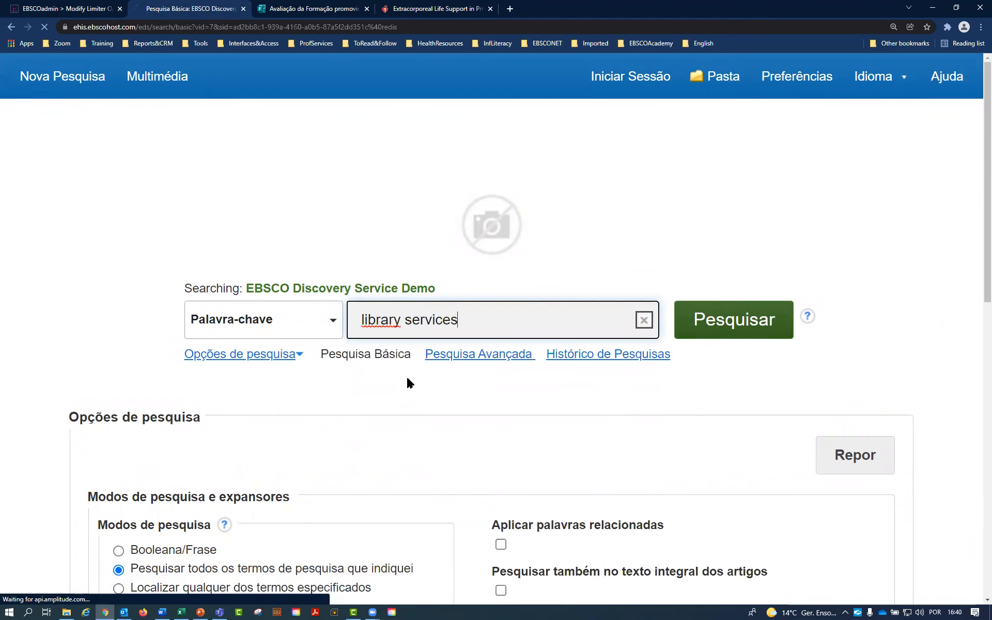
Step: Highlight the total number of results and the applied Texto Integral limiter on the results page
scroll(409, 383, down, 2)
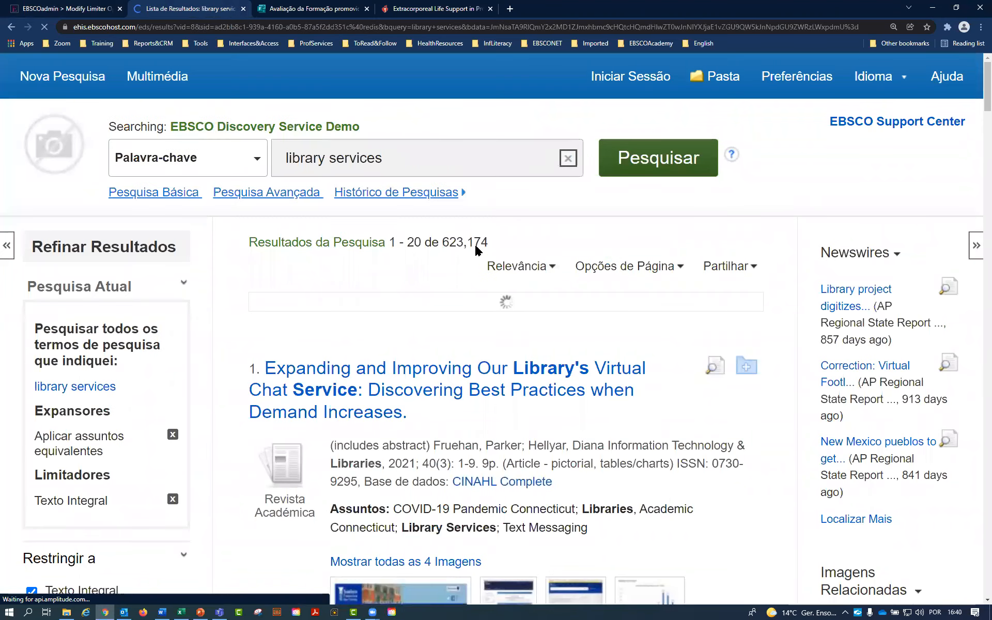
scroll(473, 310, down, 2)
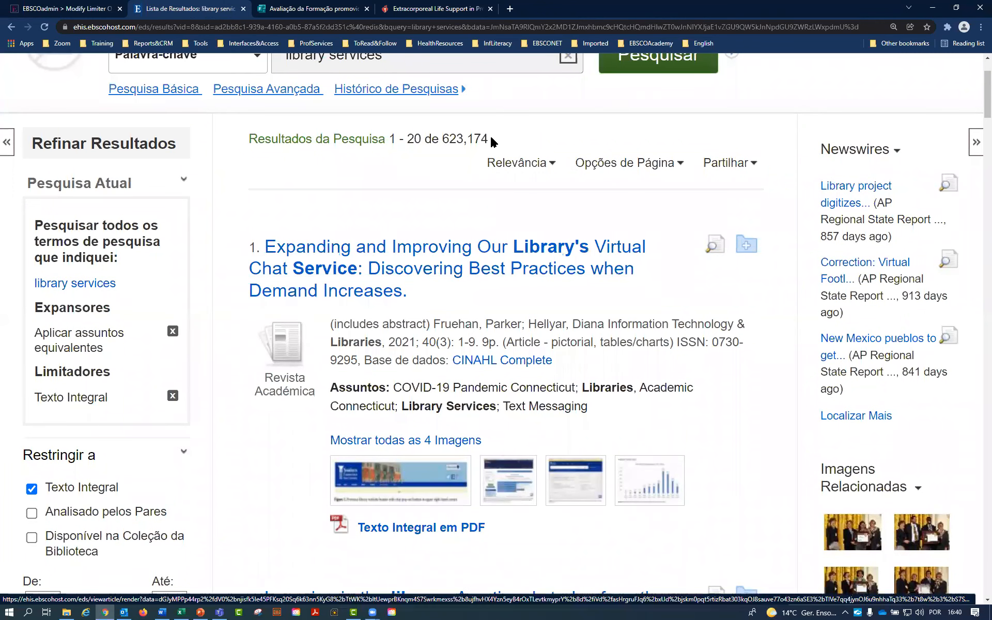
drag(490, 139, 419, 135)
scroll(411, 150, down, 4)
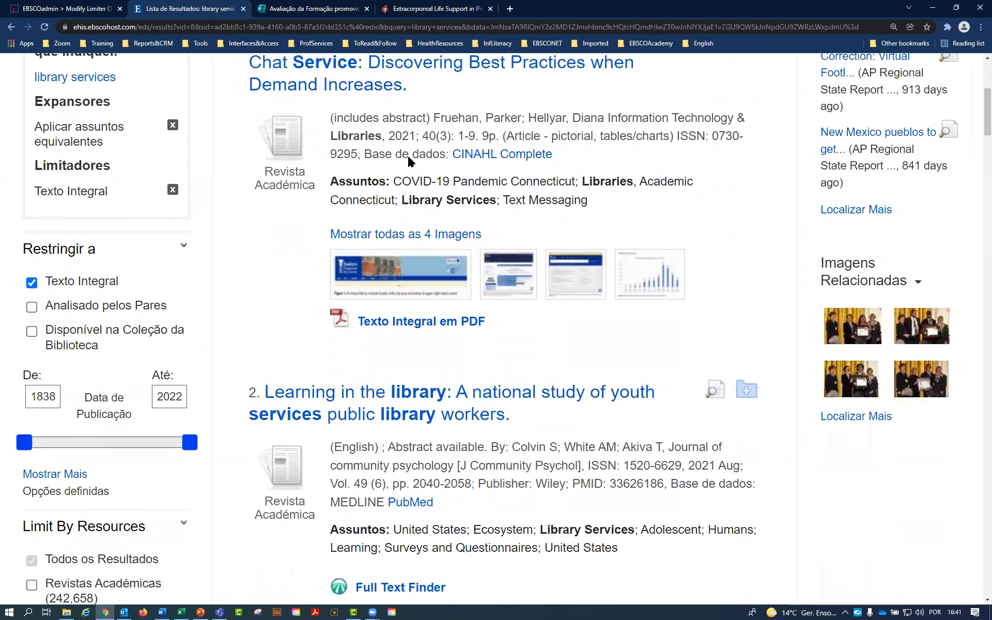
drag(129, 286, 46, 286)
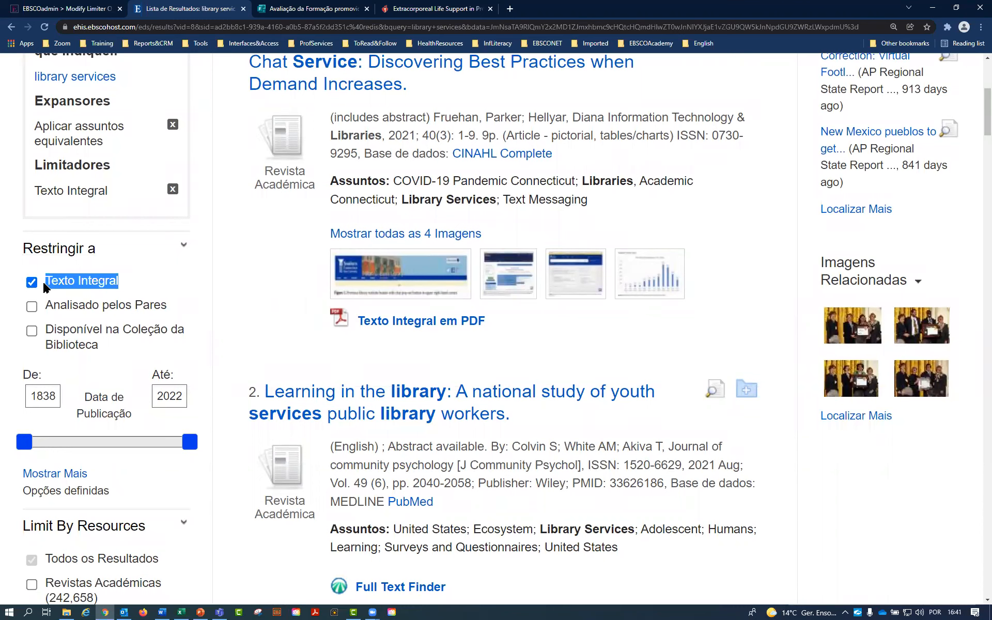
Step: Review the Full Text limiter's default setting in EBSCOadmin and return to the library services results
click(57, 9)
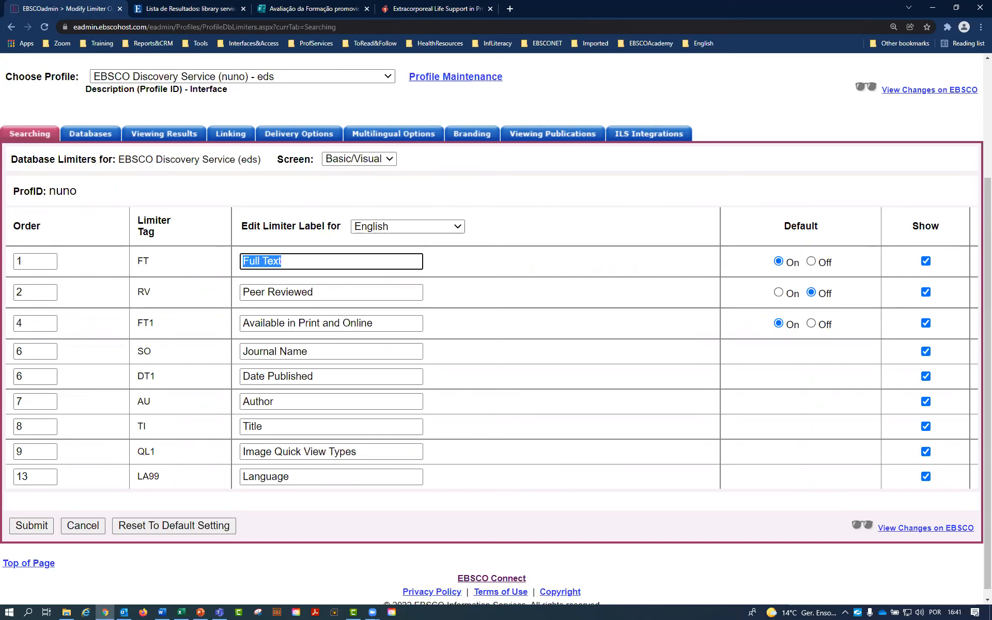
click(780, 262)
drag(412, 264, 106, 226)
click(171, 9)
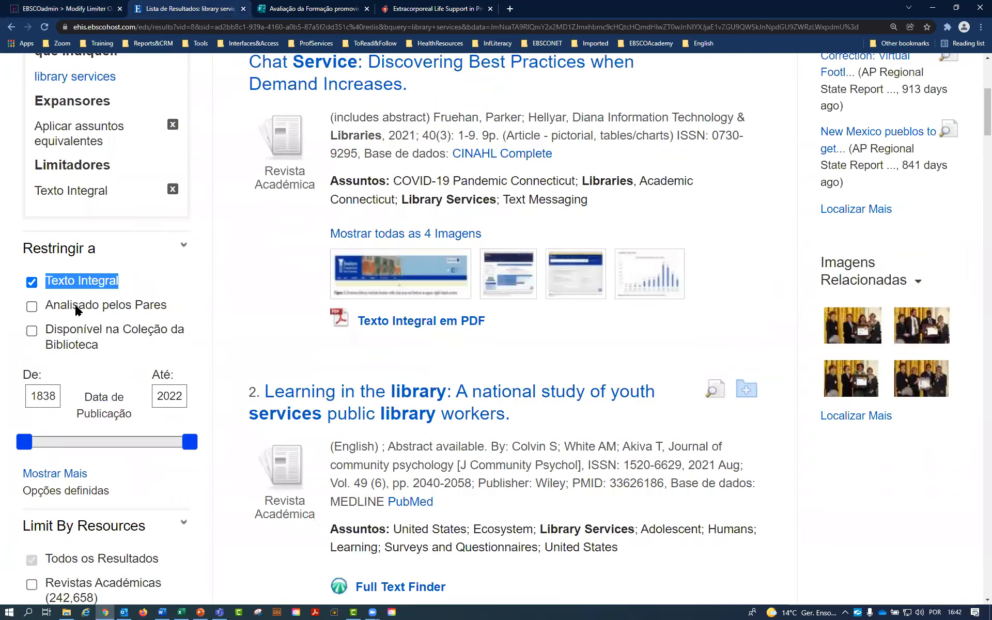
Step: Remove the Texto Integral limiter from the library services results
click(31, 282)
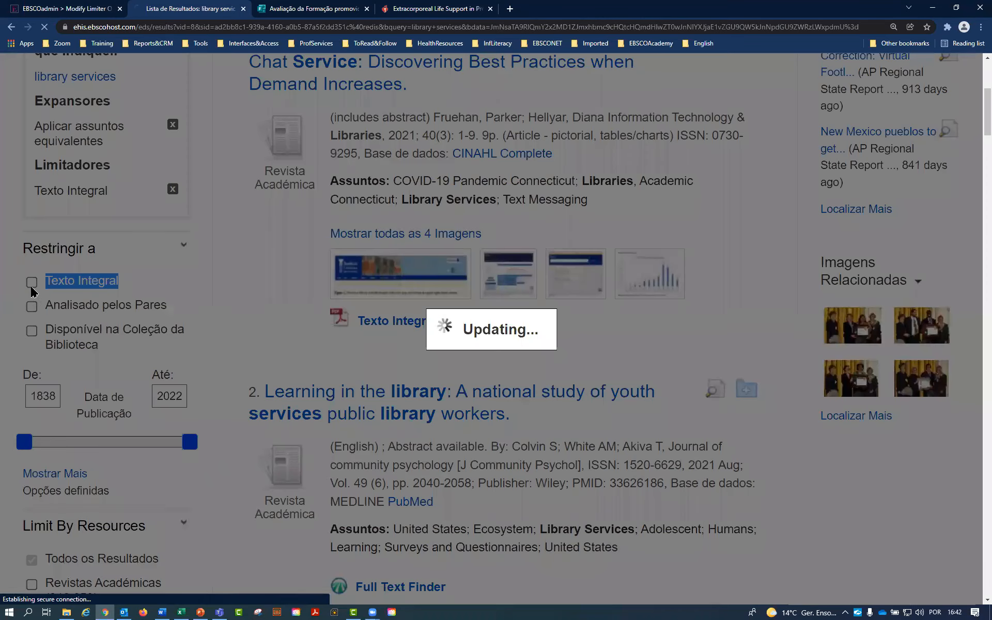
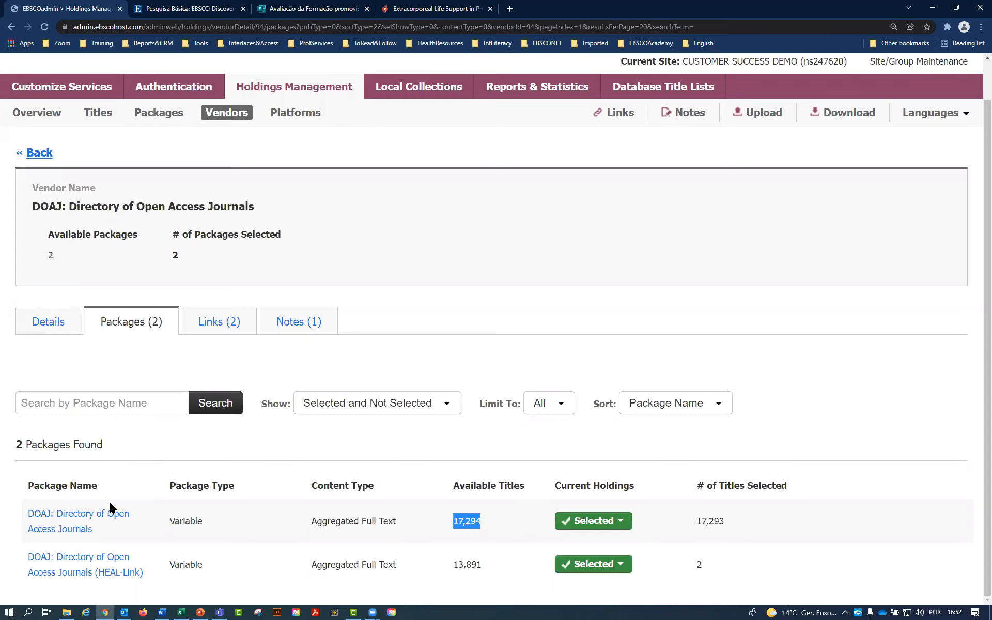
Step: Open the DOAJ: Directory of Open Access Journals package in EBSCOadmin and look through its list of titles
click(96, 517)
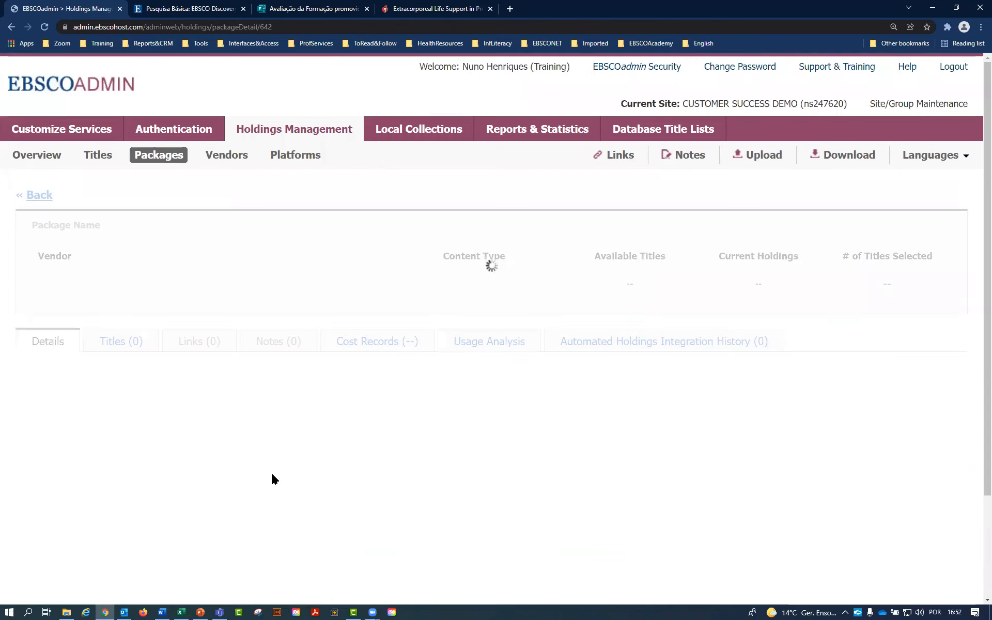
scroll(312, 467, down, 5)
scroll(314, 465, down, 1)
scroll(324, 470, up, 6)
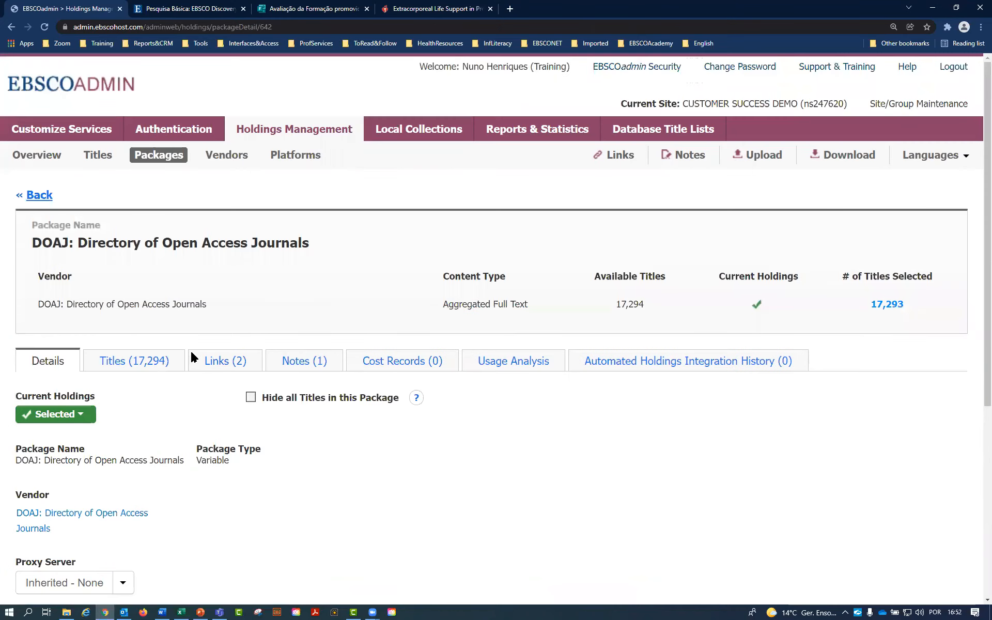
click(121, 361)
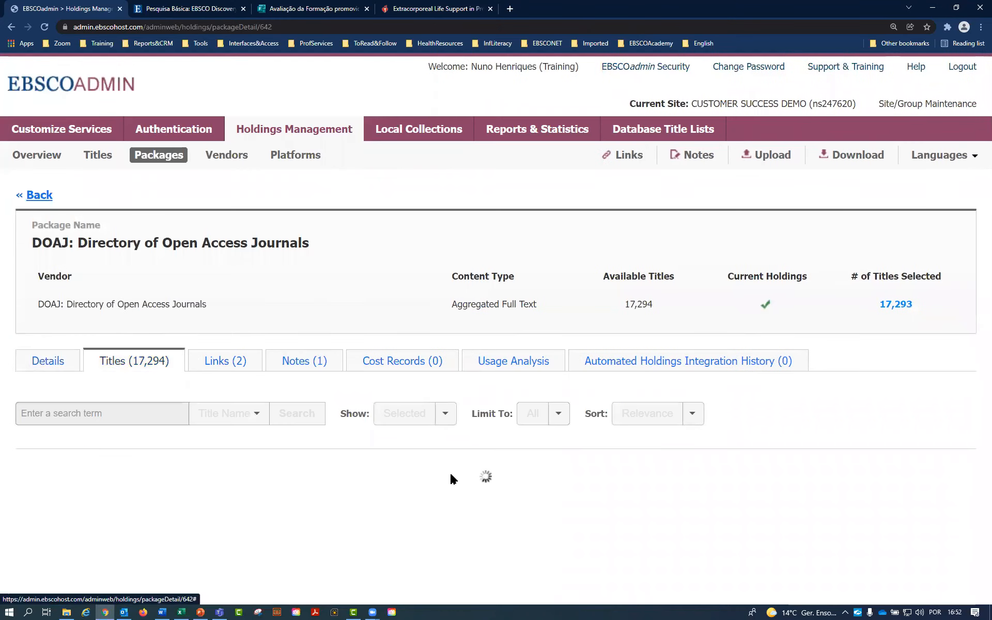
scroll(535, 468, down, 5)
scroll(534, 468, down, 11)
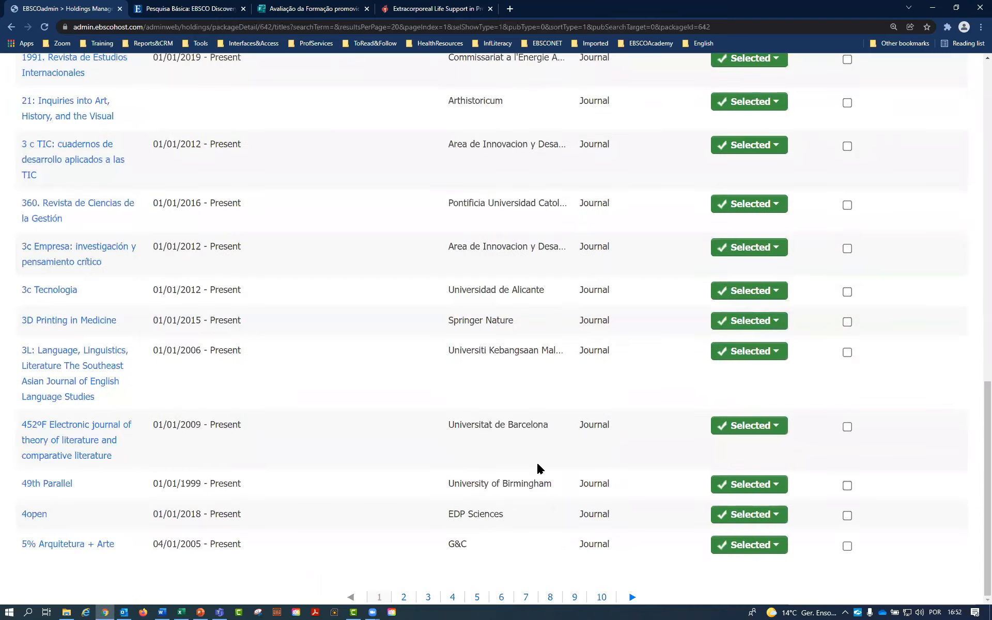
scroll(537, 468, up, 11)
scroll(482, 472, down, 6)
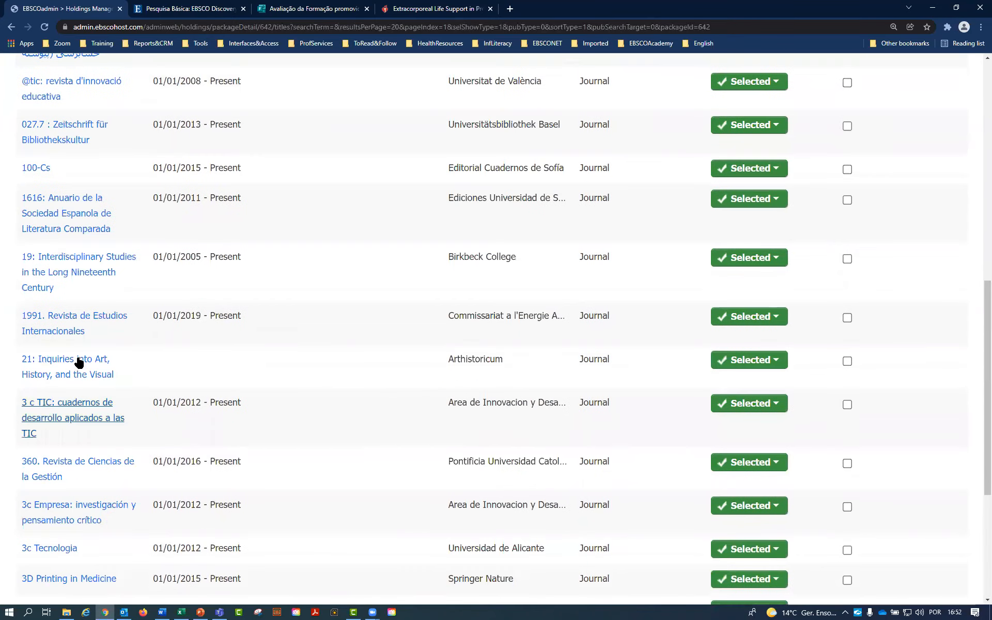
scroll(80, 528, down, 2)
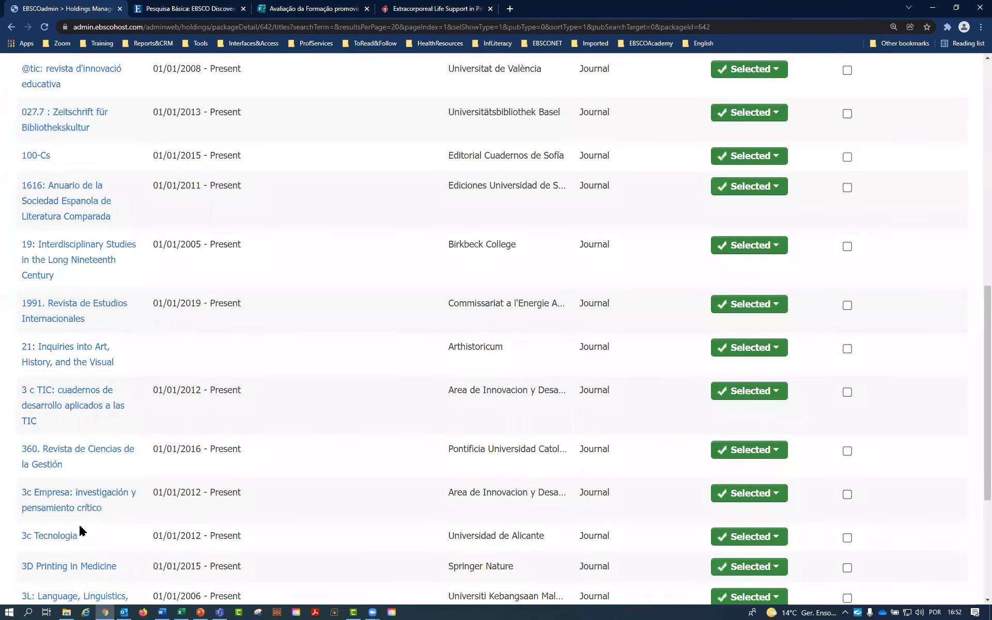
Step: Highlight the title 3c Tecnologia, and 5% Arquitetura + Arte with its coverage dates, in the package's title list
drag(76, 445, 22, 440)
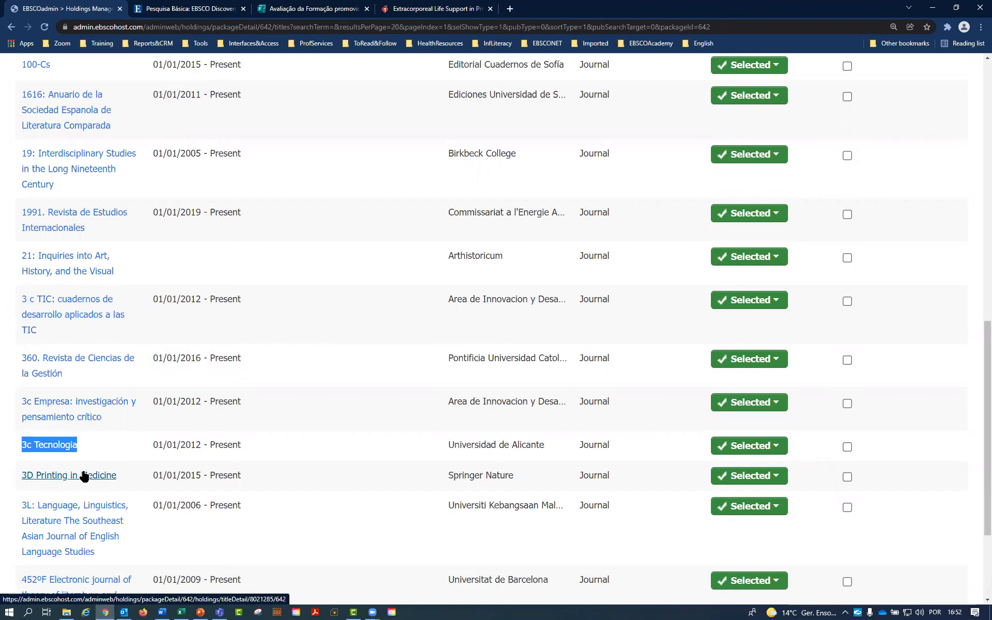
scroll(107, 470, down, 3)
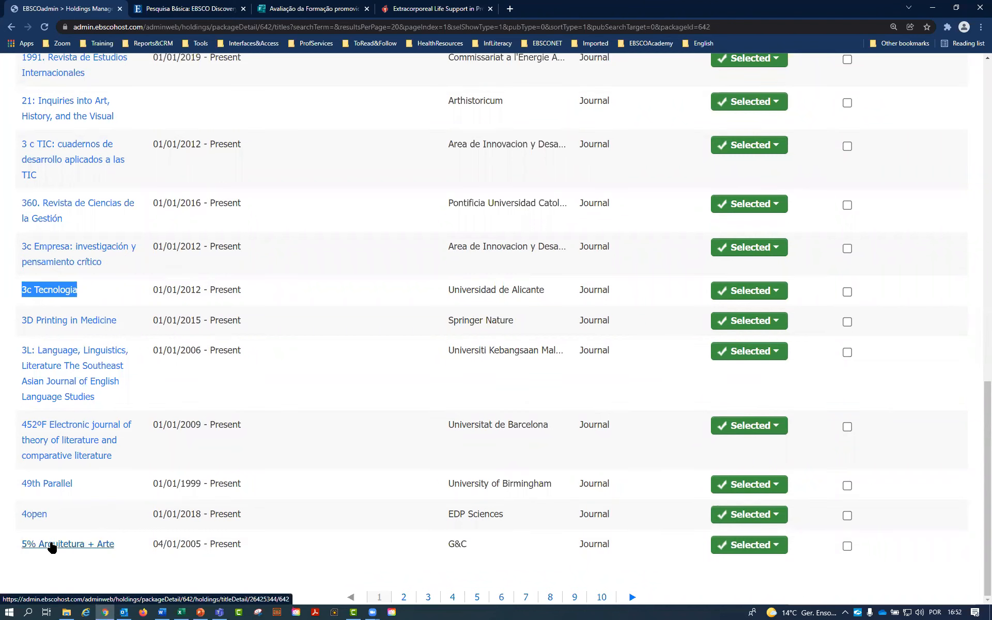
drag(9, 545, 122, 544)
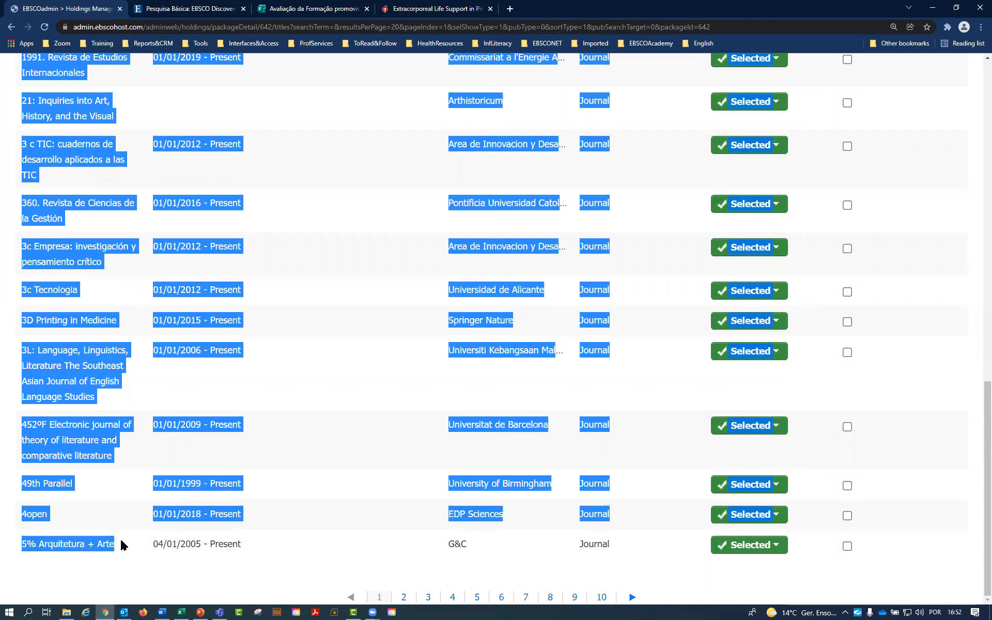
drag(122, 544, 246, 544)
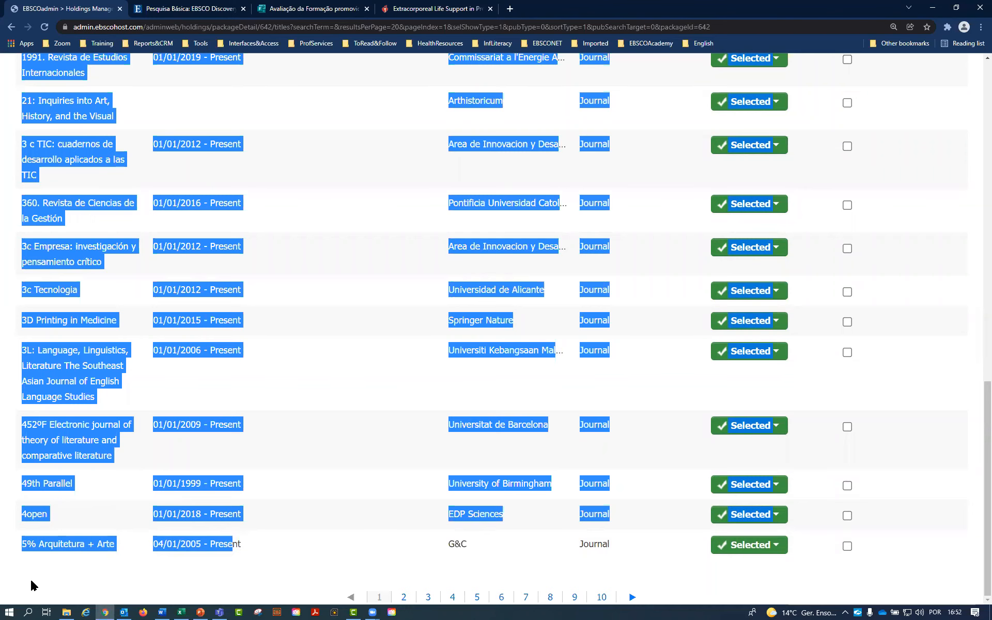
click(52, 573)
scroll(55, 568, up, 7)
scroll(92, 526, up, 8)
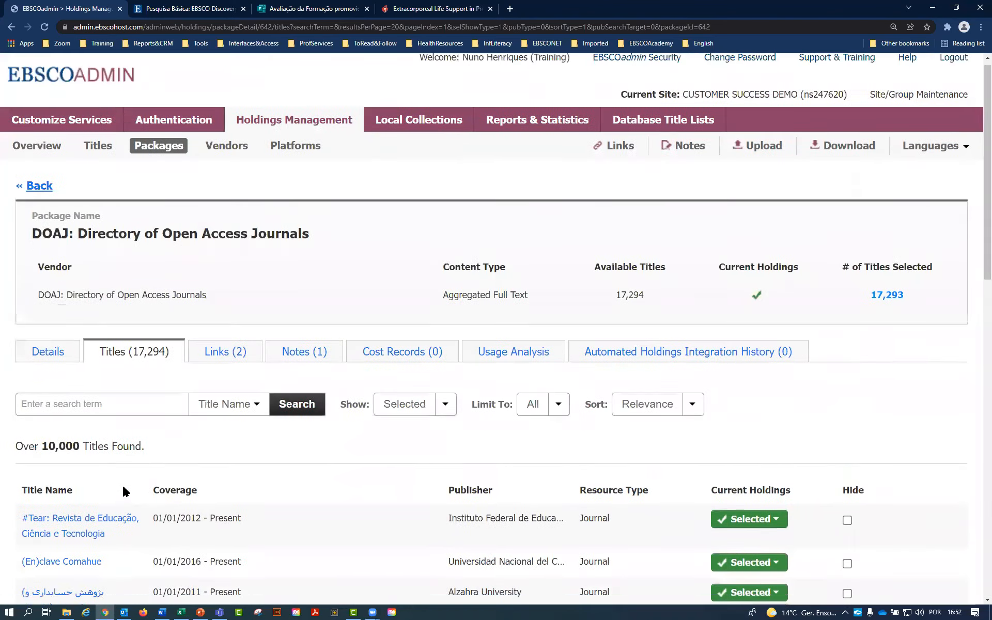
Step: Open the Viewing Results settings of the EBSCO Discovery Service profile and circle the section name and the Three Columns page layout
click(61, 130)
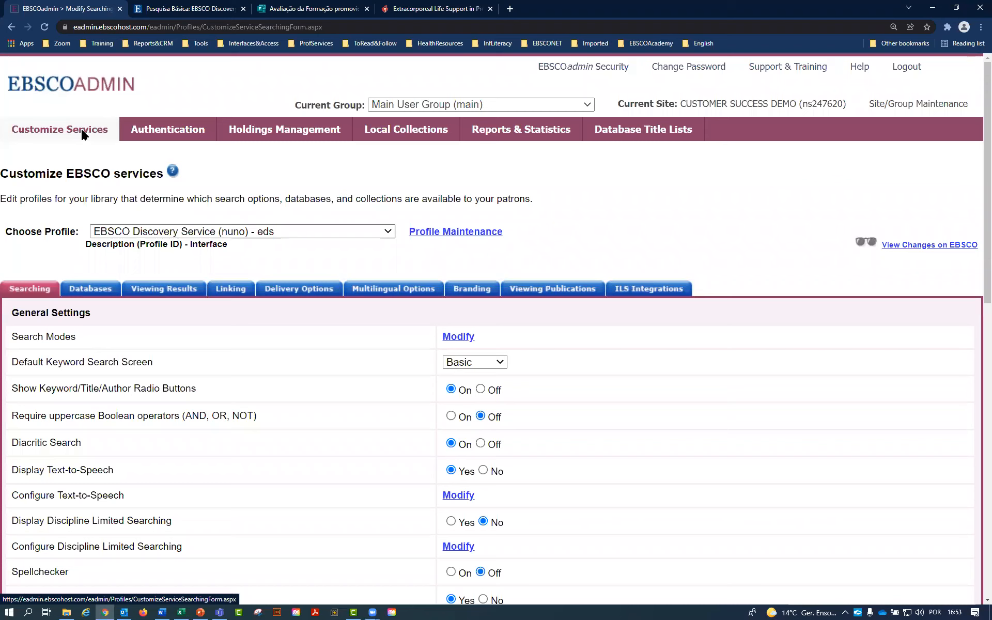
click(169, 296)
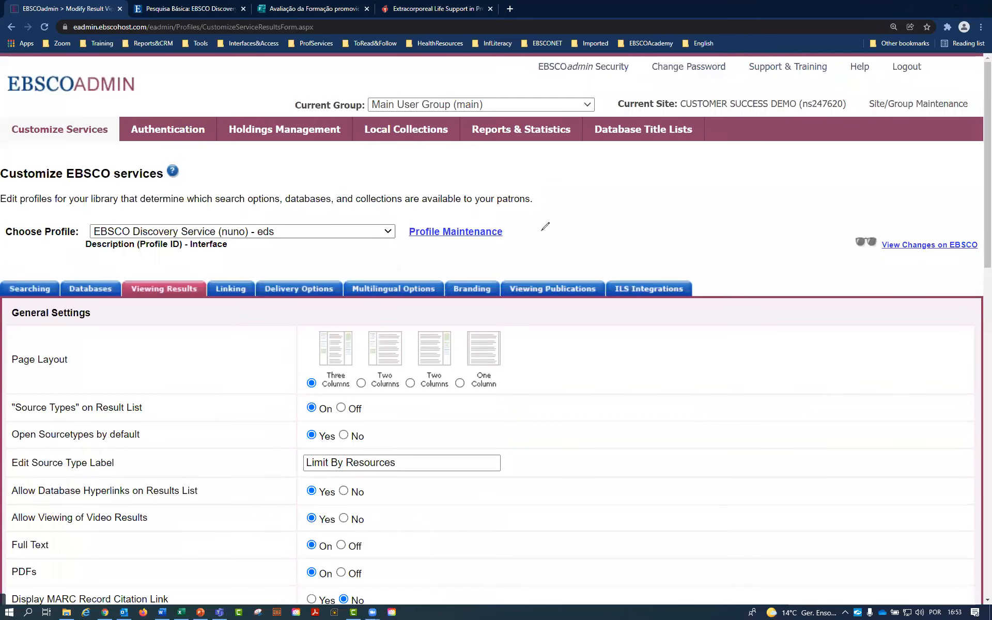
mouse_move(174, 262)
mouse_down()
mouse_move(137, 281)
mouse_move(199, 306)
mouse_move(152, 242)
mouse_up()
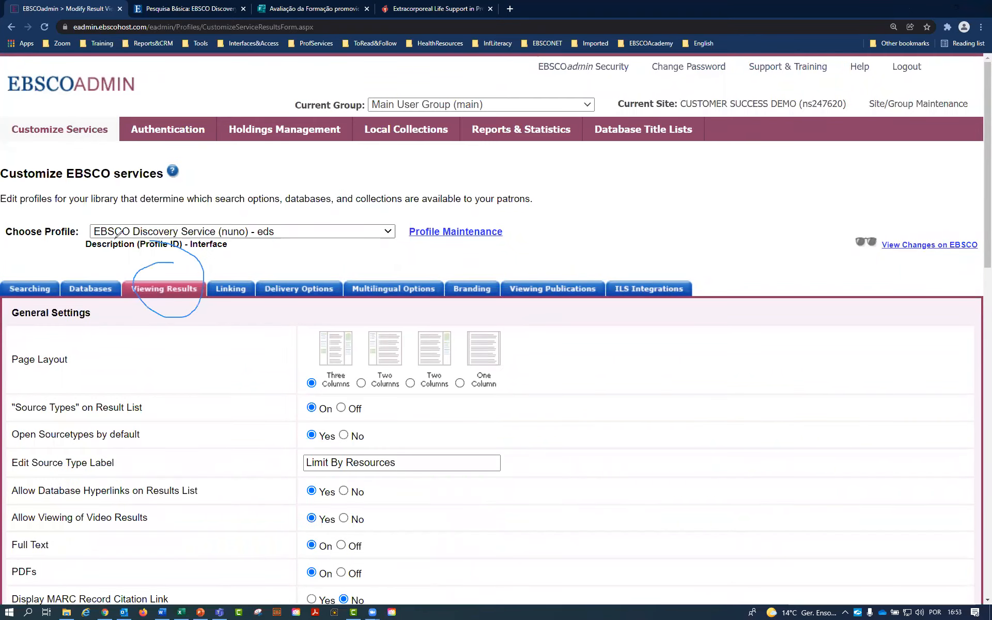
mouse_move(336, 343)
mouse_down()
mouse_move(327, 408)
mouse_move(377, 362)
mouse_move(319, 314)
mouse_up()
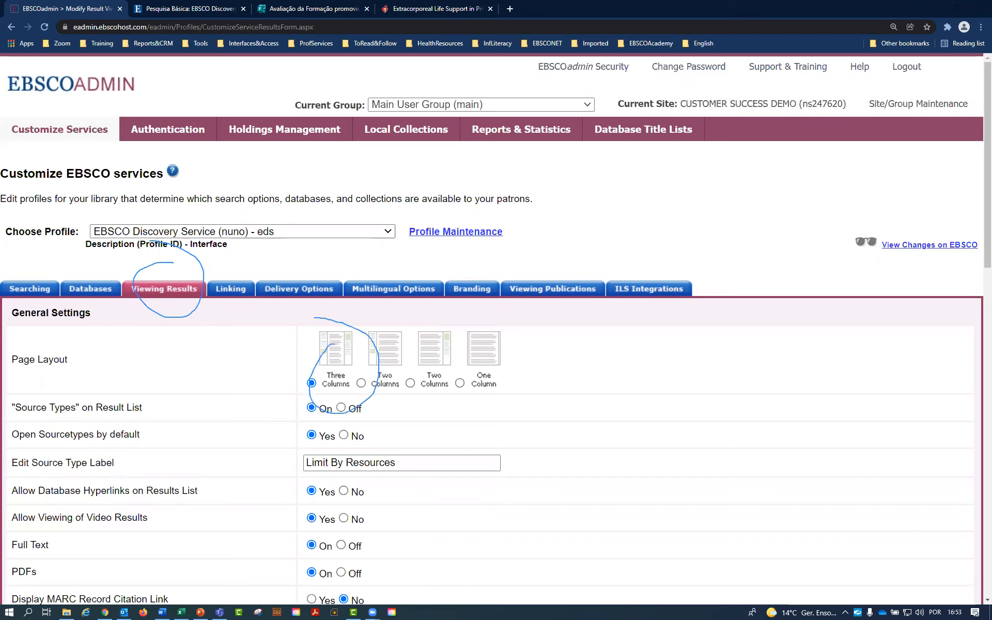
Step: Highlight Preferred Sort Order for All Results, switch it to Database Default and set it back to Relevance
scroll(505, 456, down, 5)
scroll(485, 460, up, 1)
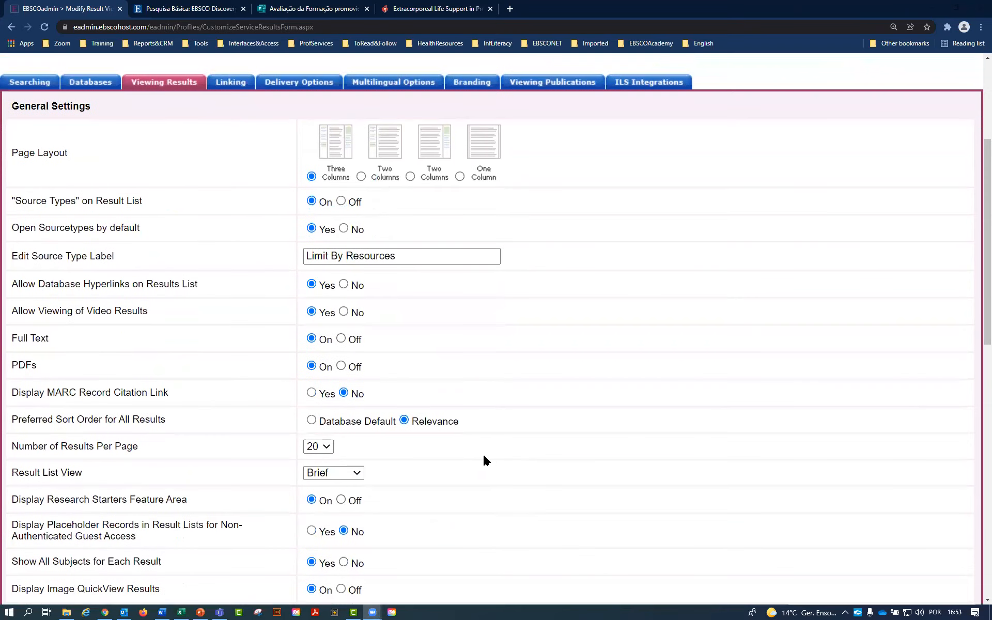
drag(166, 419, 9, 423)
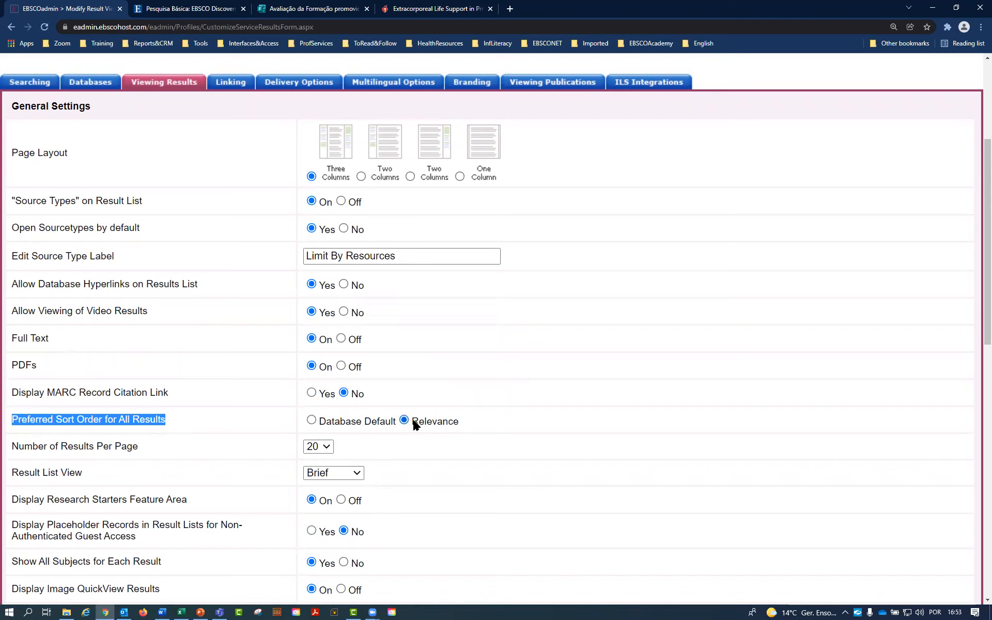
drag(459, 423, 418, 426)
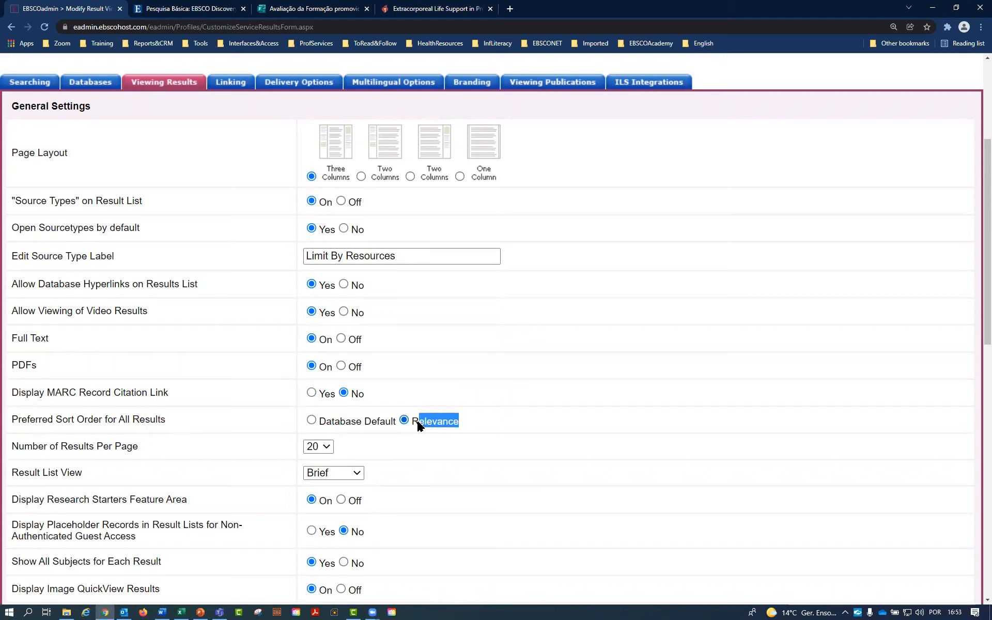
click(312, 420)
click(405, 420)
Step: Look through the remaining Viewing Results settings, and open the profile's Delivery Options settings
scroll(399, 269, up, 2)
scroll(367, 289, down, 6)
scroll(367, 289, down, 6)
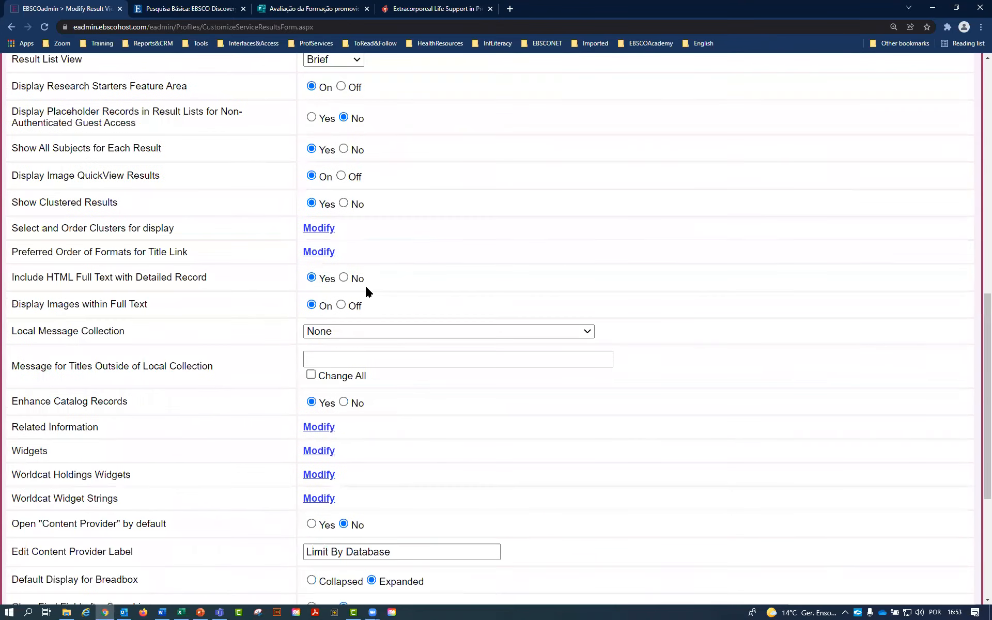
scroll(362, 295, up, 12)
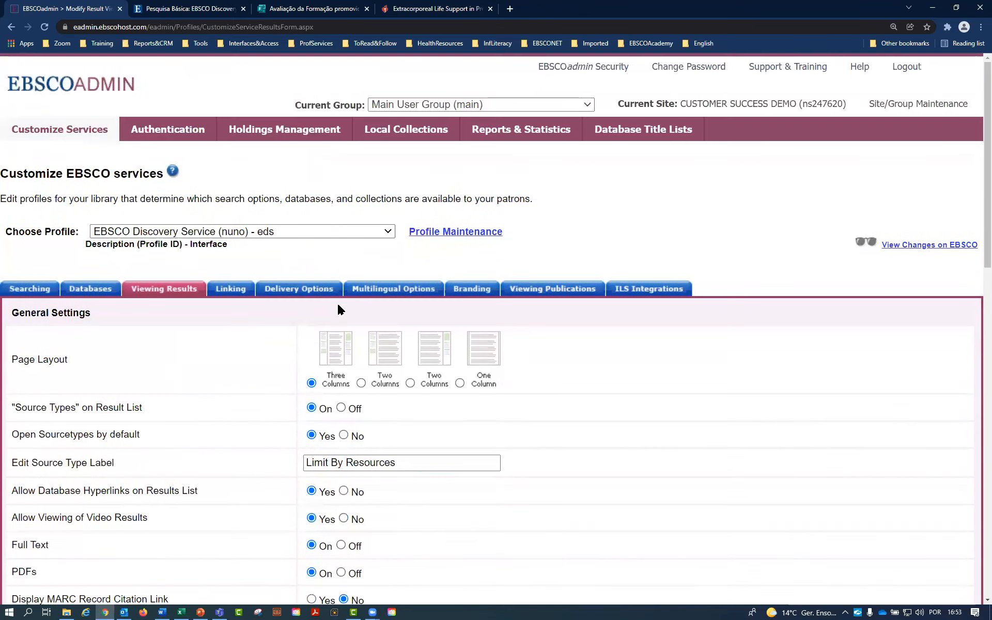
click(304, 289)
click(546, 137)
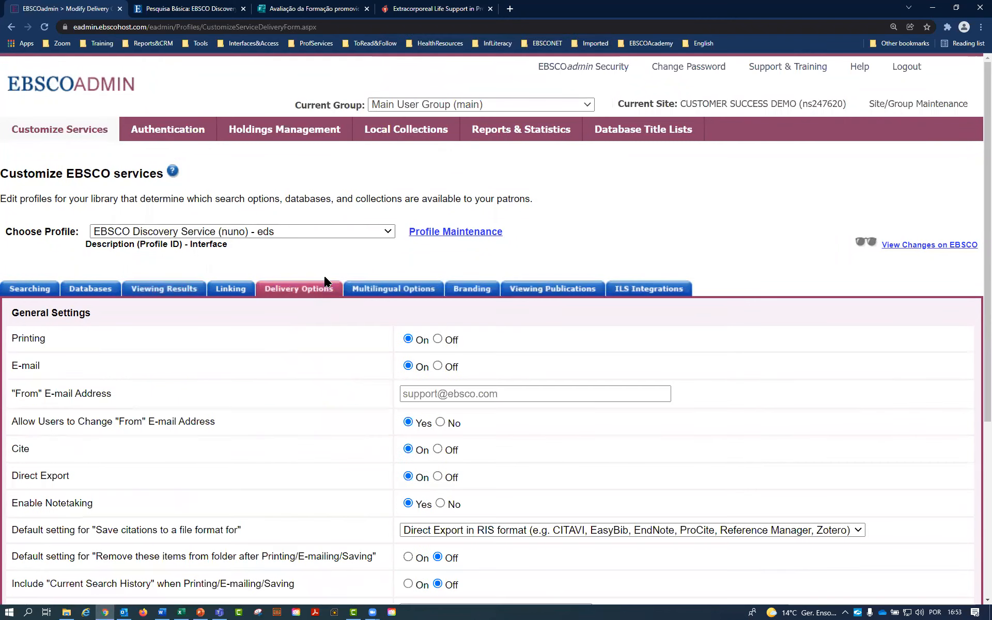
scroll(332, 281, down, 3)
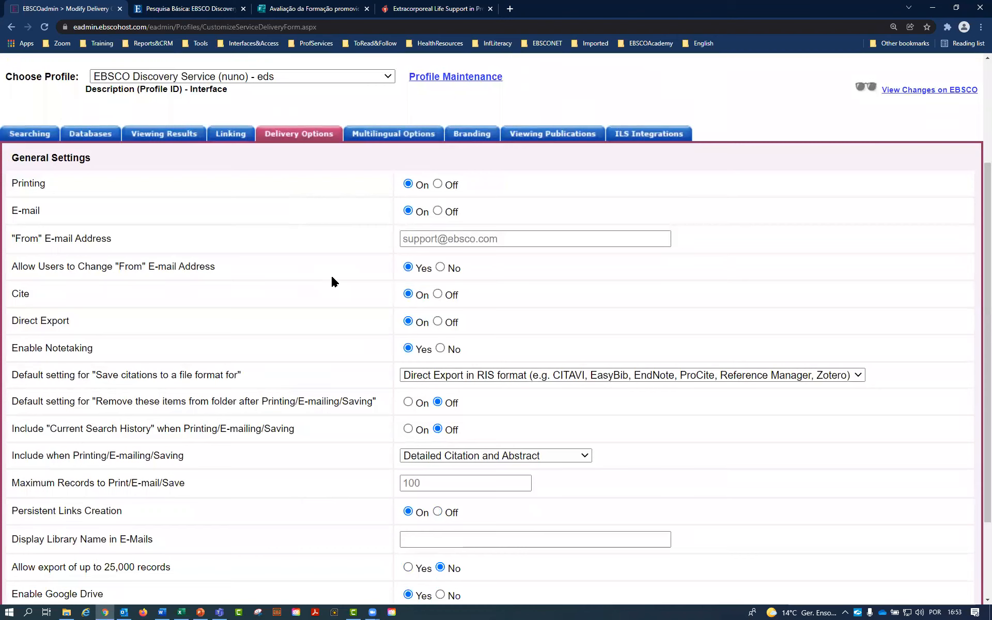
Step: In EBSCO Discovery Service, enter "informa" and search for the suggested term "information literacy"
click(189, 8)
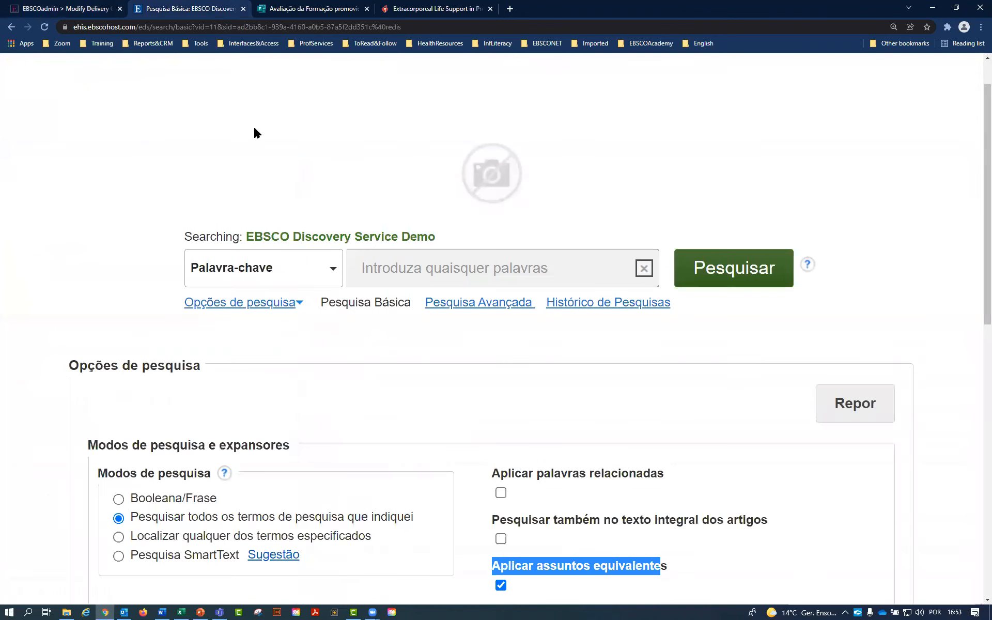
click(425, 268)
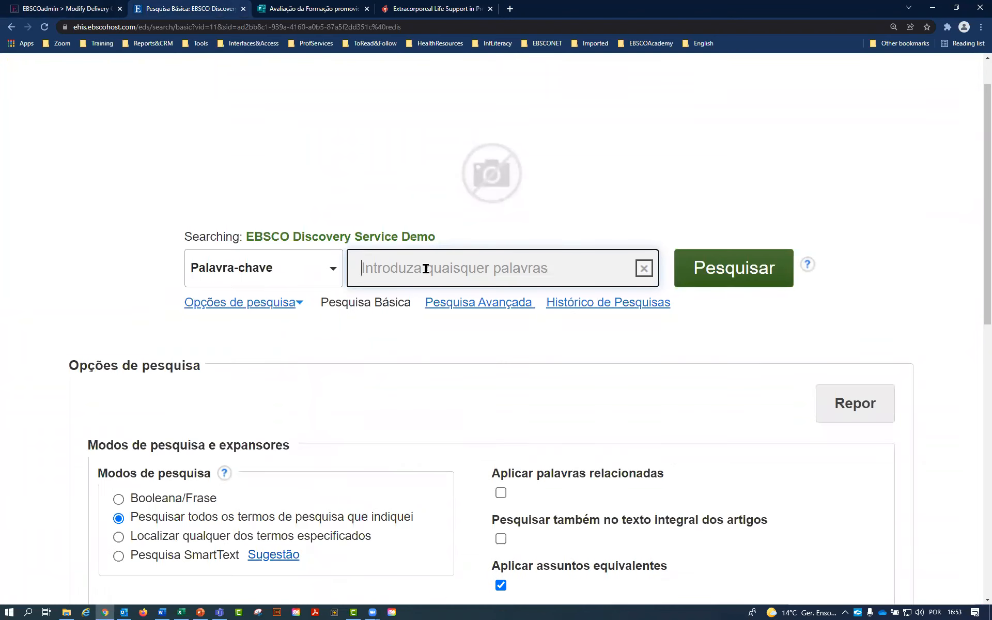
text(informa)
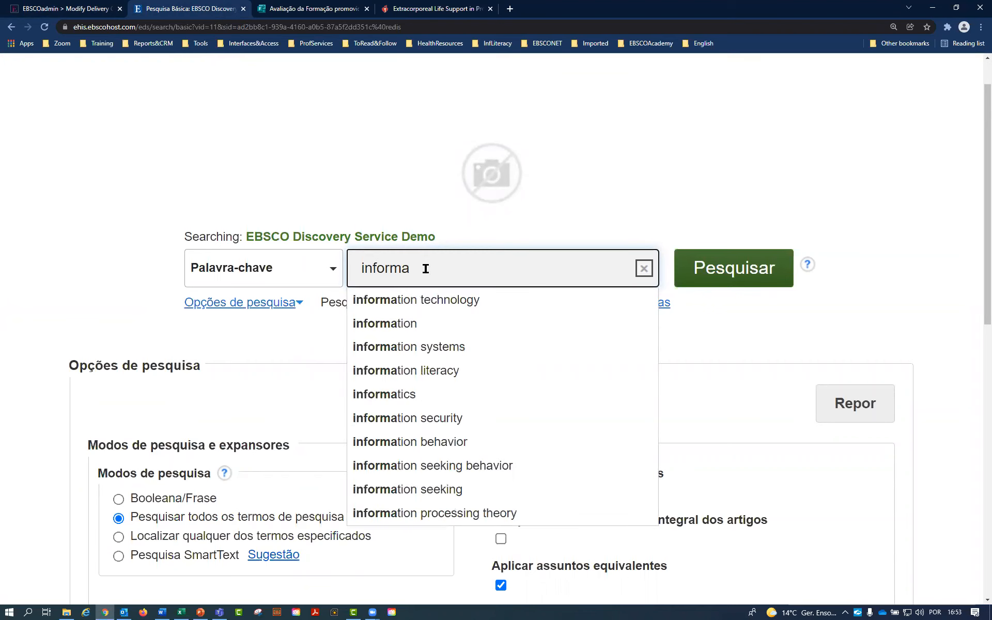
click(467, 374)
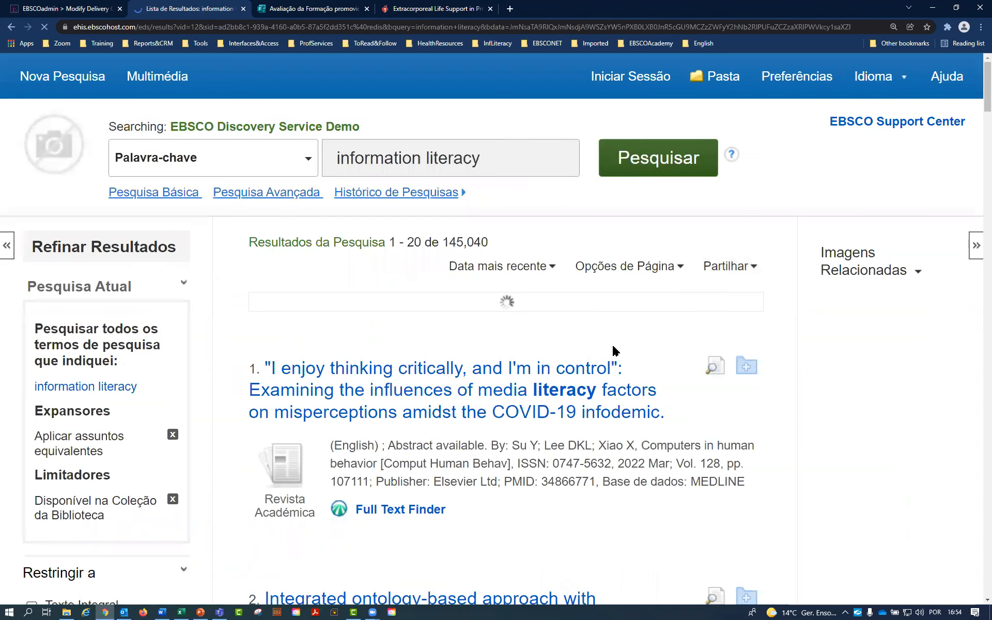
Step: Open the first result's detailed record and its E-mail form, and highlight the sender field label
scroll(523, 349, down, 1)
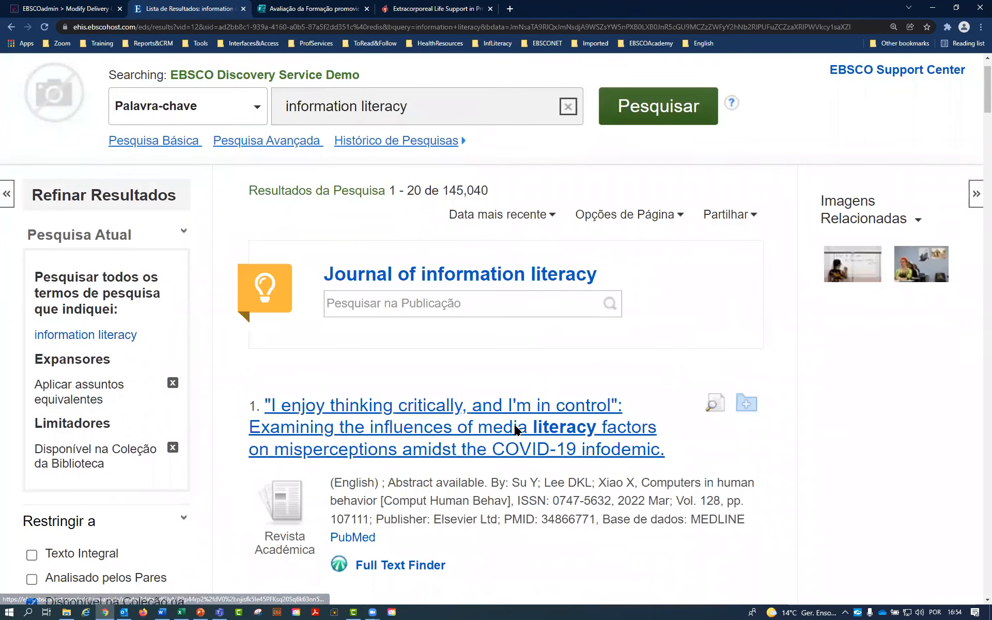
click(517, 429)
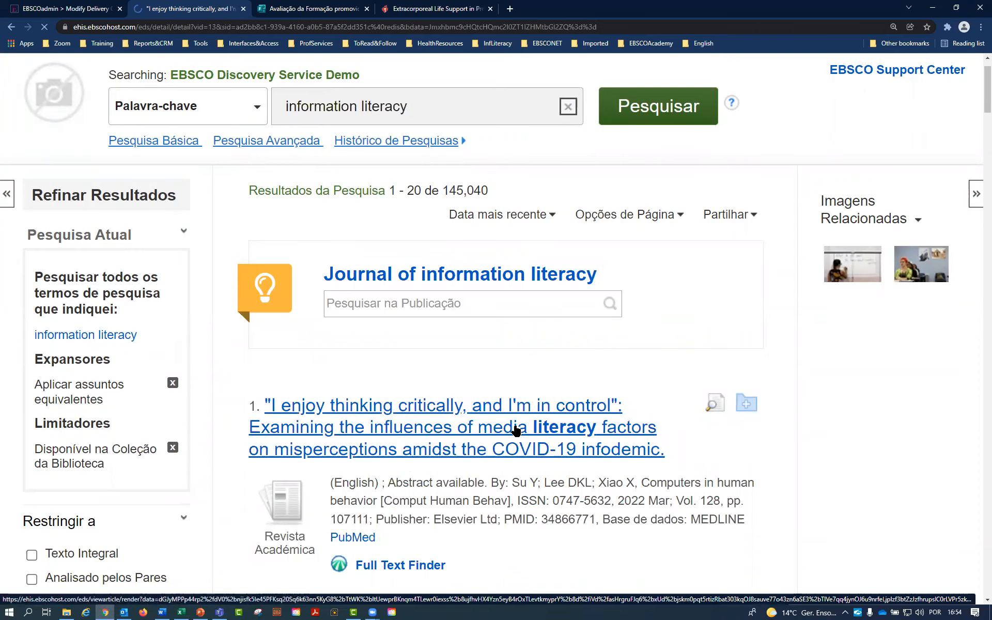
scroll(515, 430, down, 3)
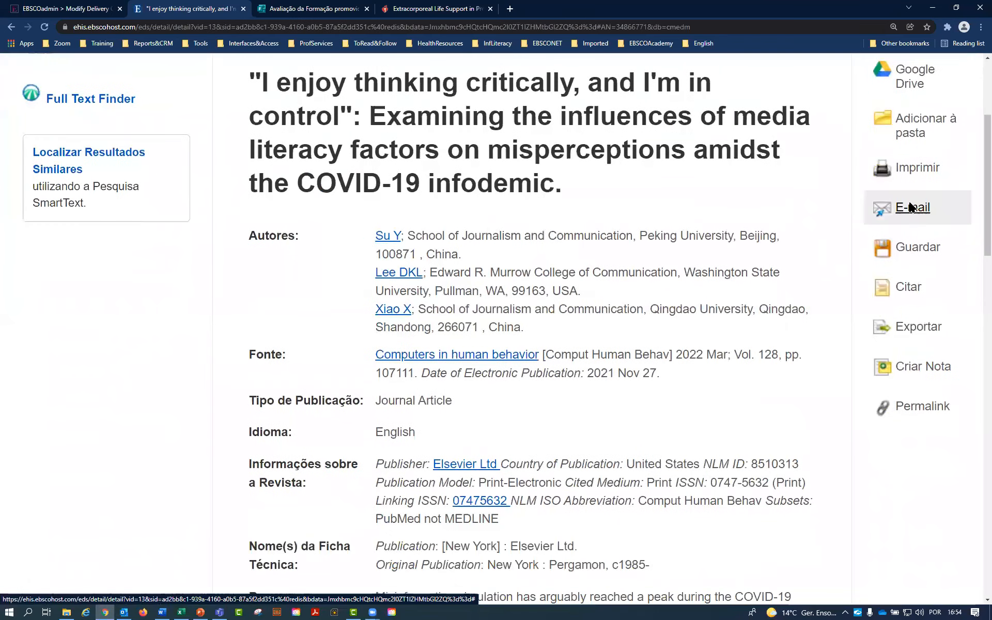
click(908, 206)
scroll(443, 420, down, 3)
drag(280, 210, 463, 207)
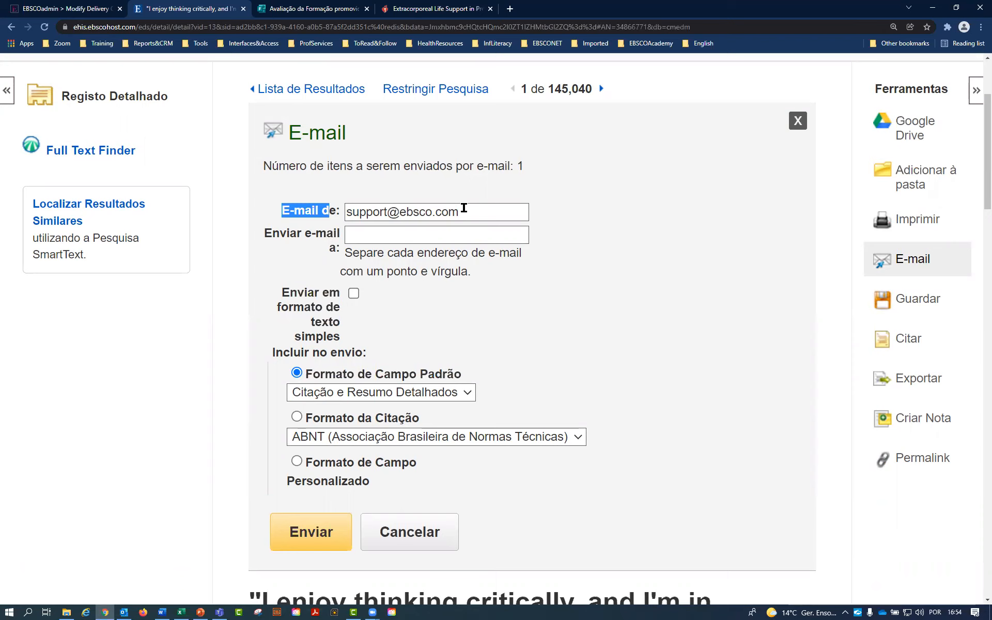
Step: Back in EBSCOadmin, enter the "From" E-mail Address field and highlight its label and Display Library Name in E-Mails
click(83, 8)
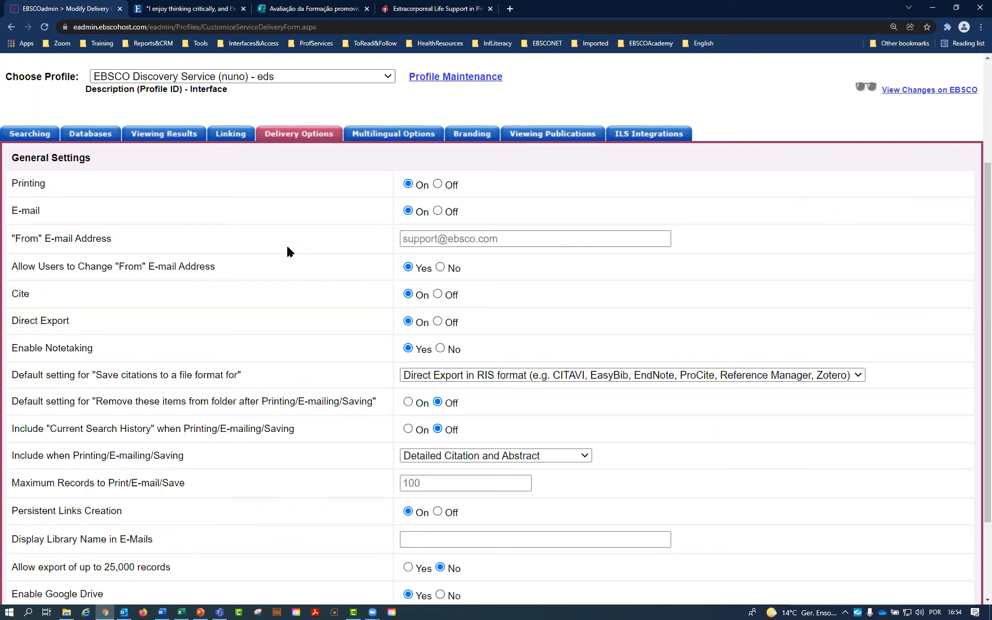
click(538, 241)
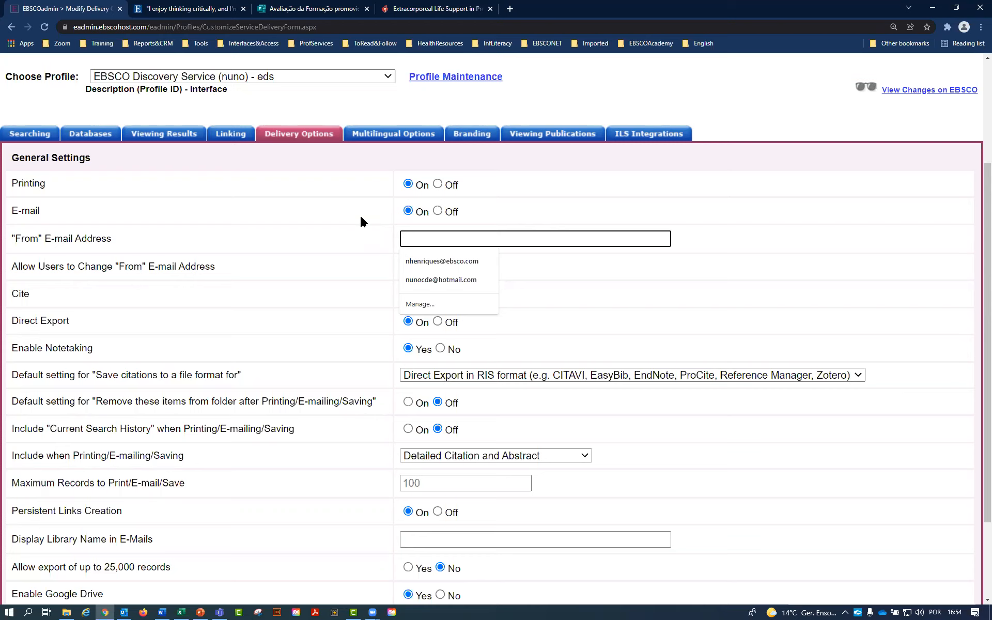
click(334, 239)
drag(117, 239, 16, 238)
scroll(416, 382, down, 3)
drag(189, 427, 13, 423)
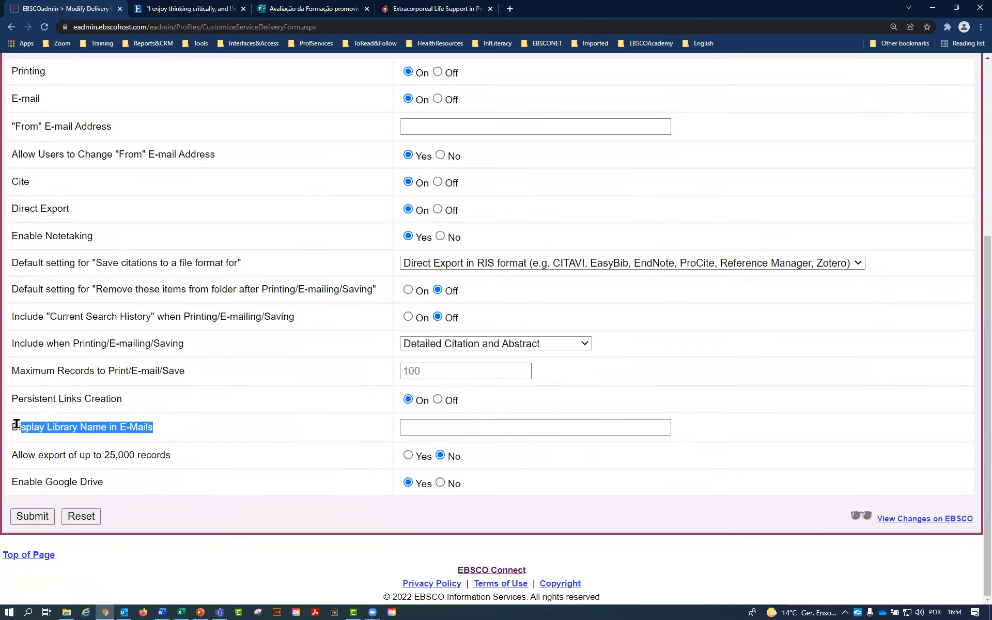
Step: Set Display Library Name in E-Mails to "Biblioteca da Universidade José Saramago", and close the E-mail form in EBSCO Discovery Service
click(409, 427)
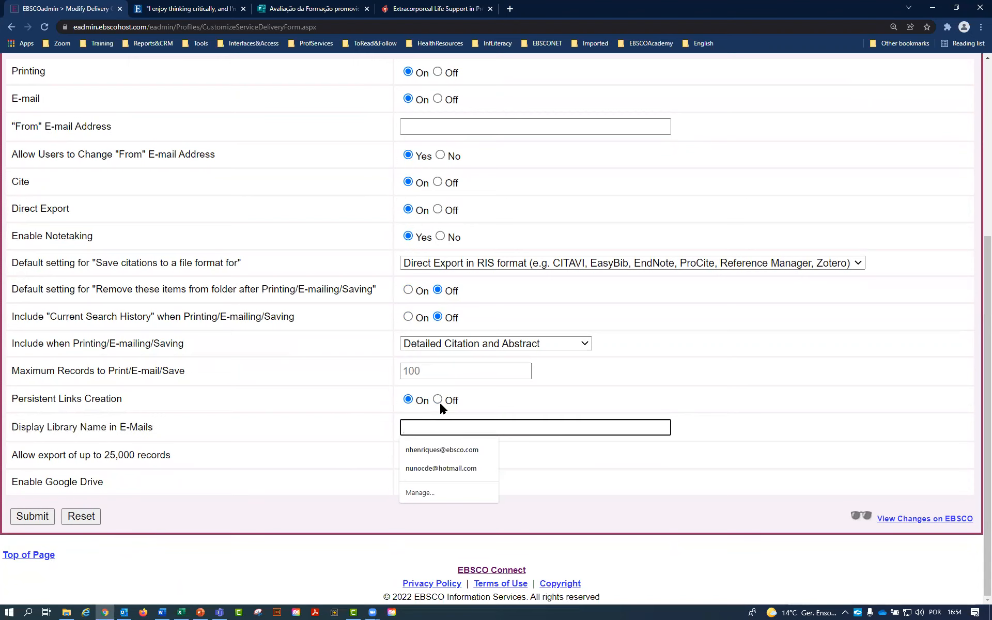
text(Biblioteca da Universidade José Saramago)
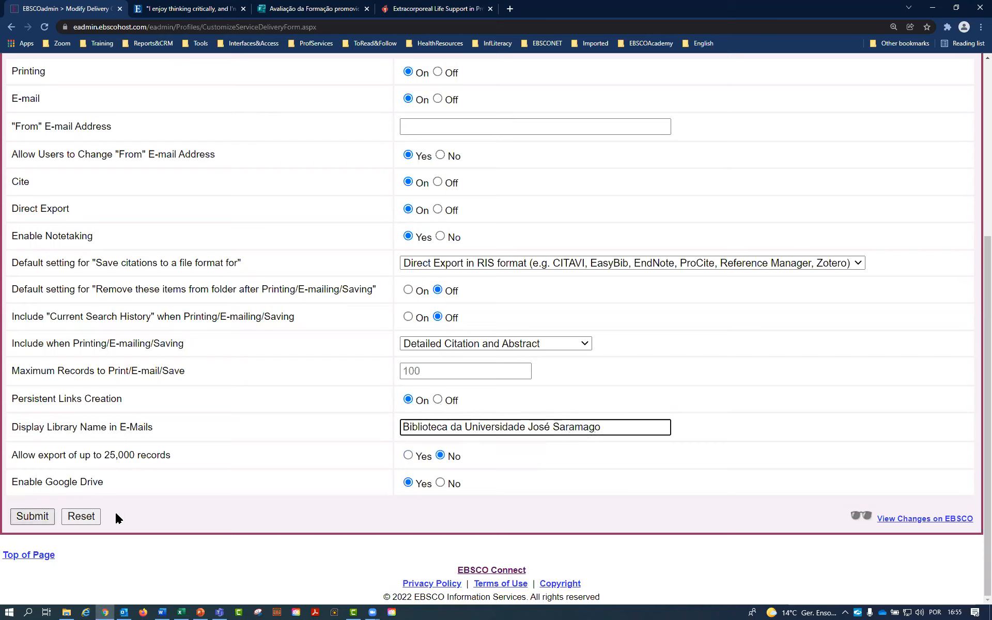
click(189, 11)
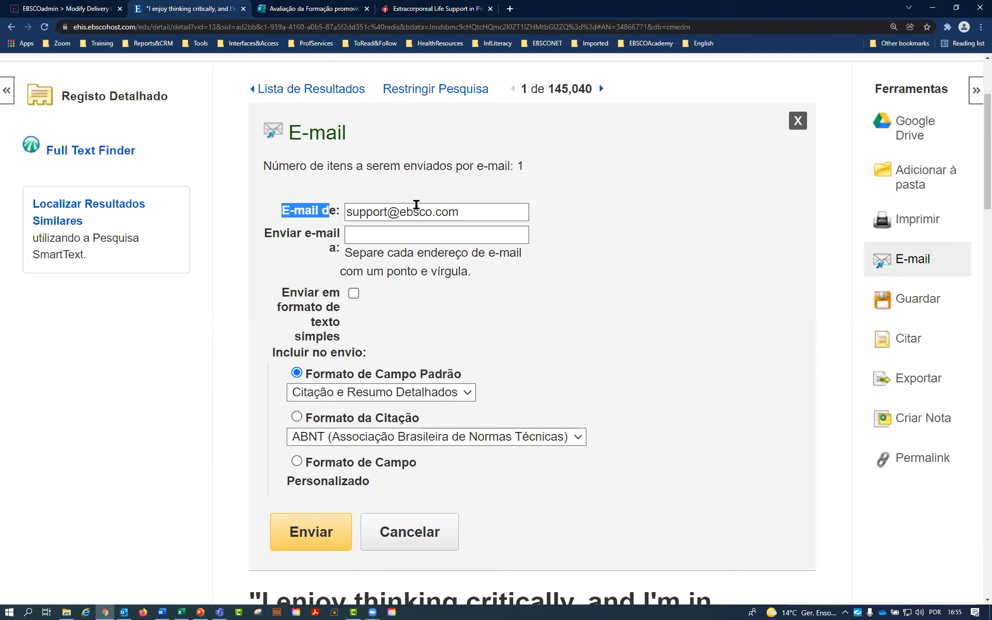
click(402, 532)
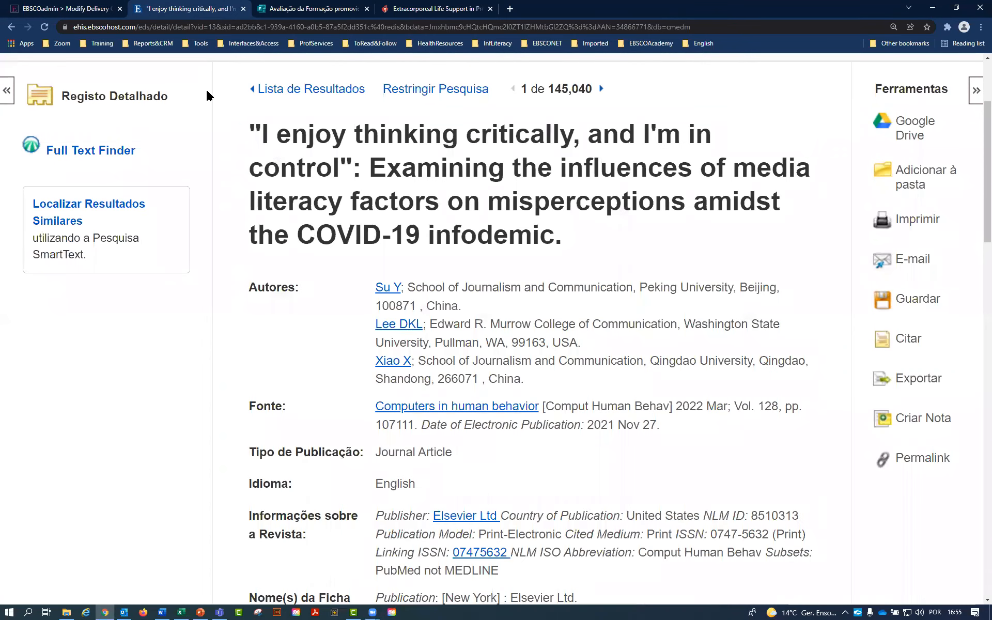
Step: Highlight Allow export of up to 25,000 records in EBSCOadmin, and look over the detailed record in EBSCO Discovery Service
click(32, 6)
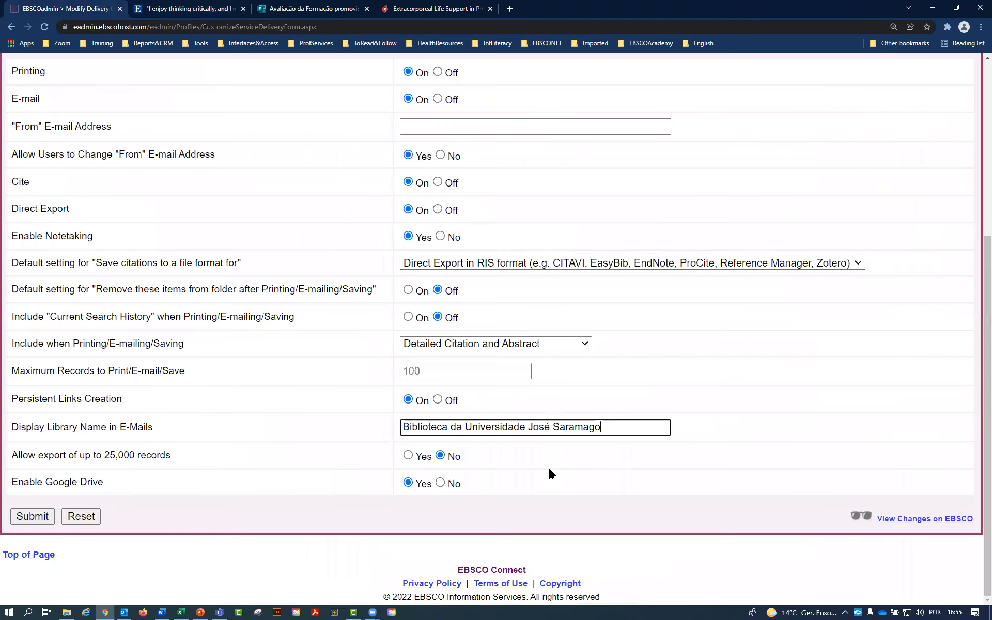
drag(198, 455, 13, 456)
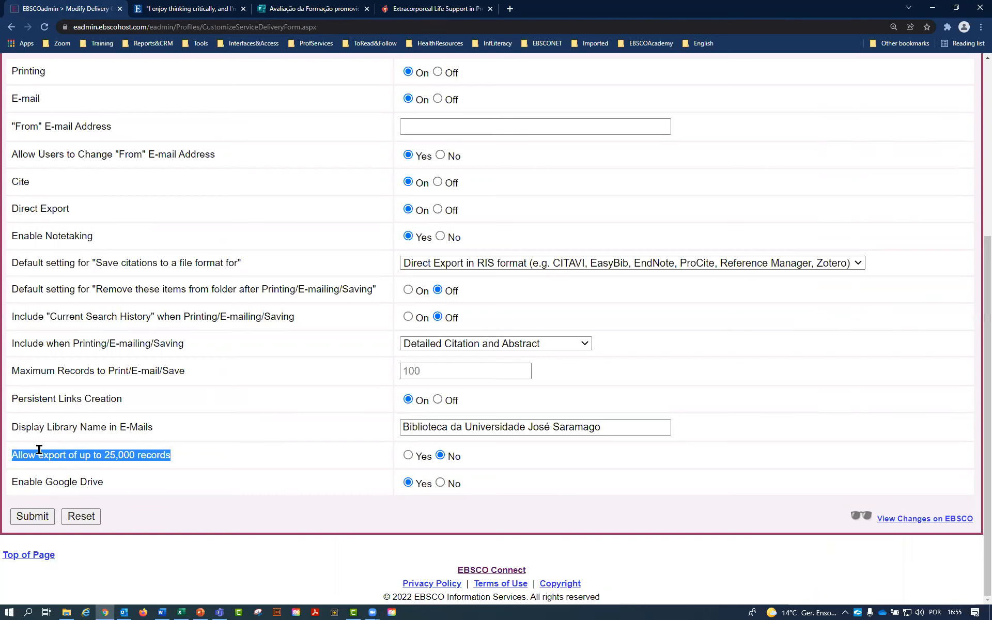
click(168, 6)
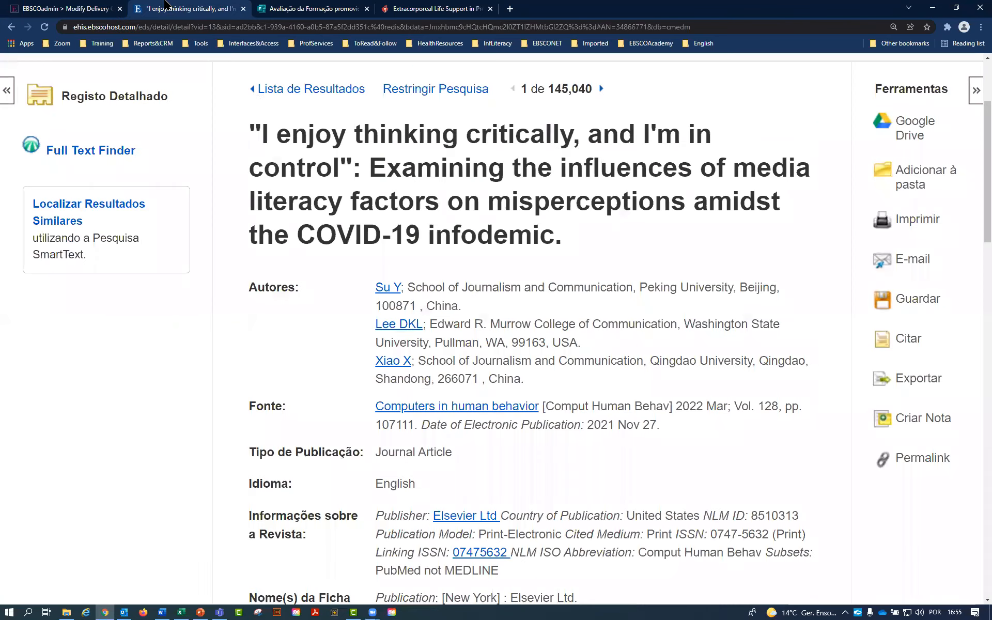
scroll(532, 290, up, 2)
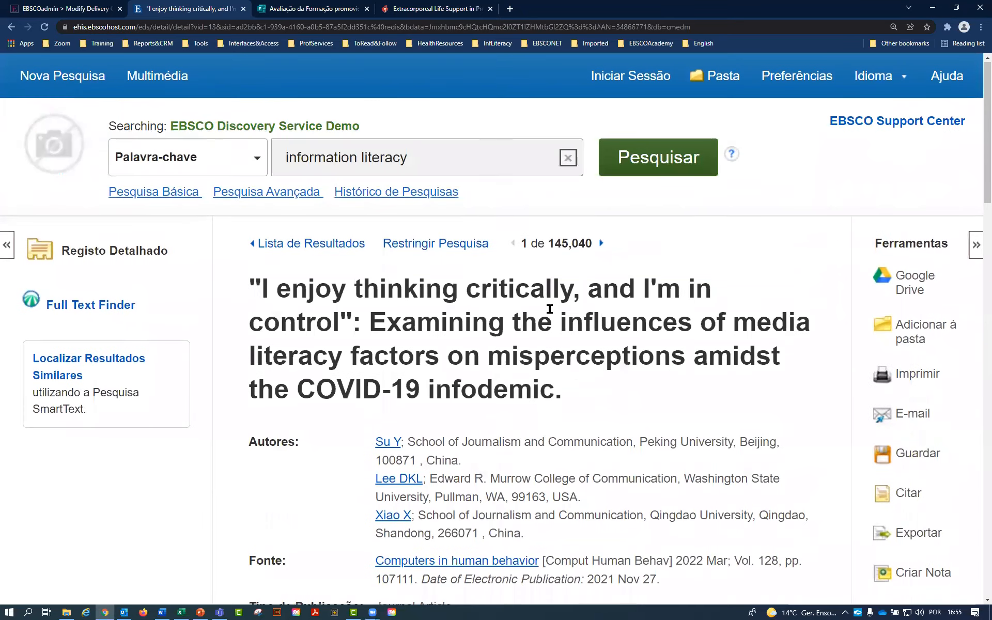
scroll(550, 309, down, 3)
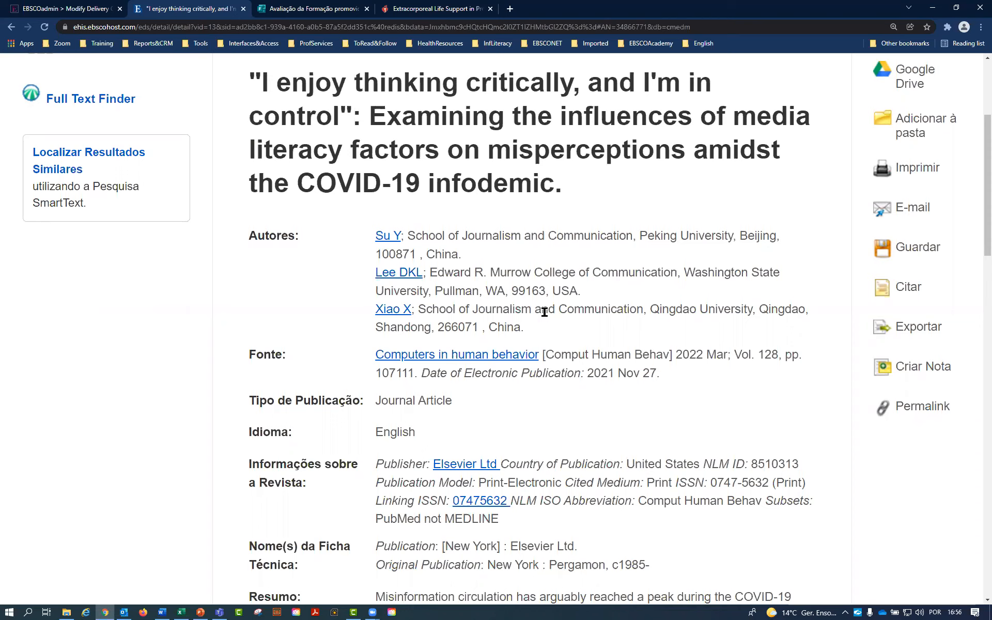
Step: Back in EBSCOadmin, highlight the 25,000-record export option and enter 100 as Maximum Records to Print/E-mail/Save
click(80, 10)
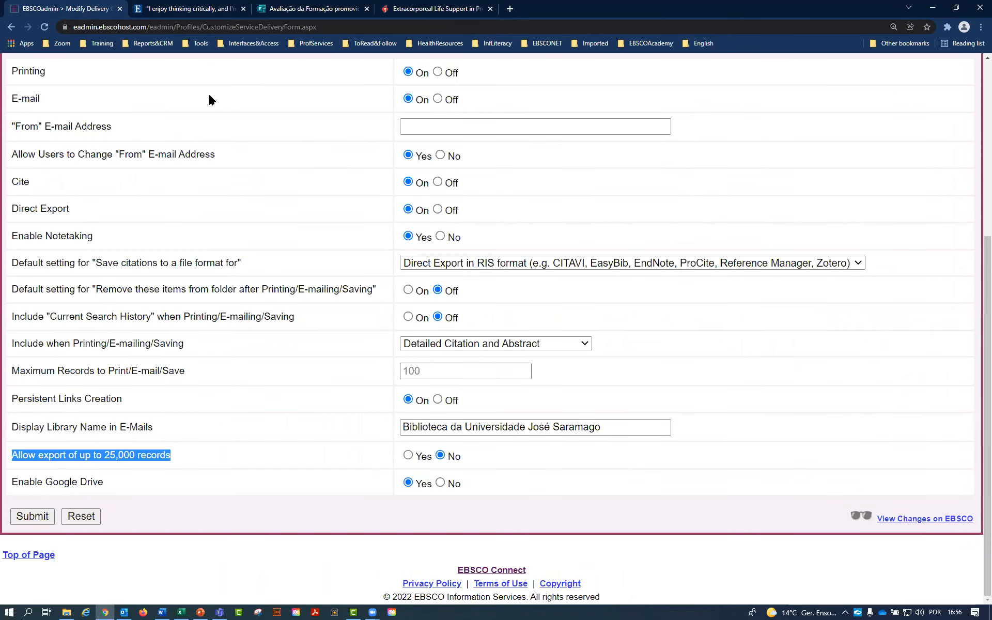
drag(178, 456, 11, 458)
click(449, 368)
text(100)
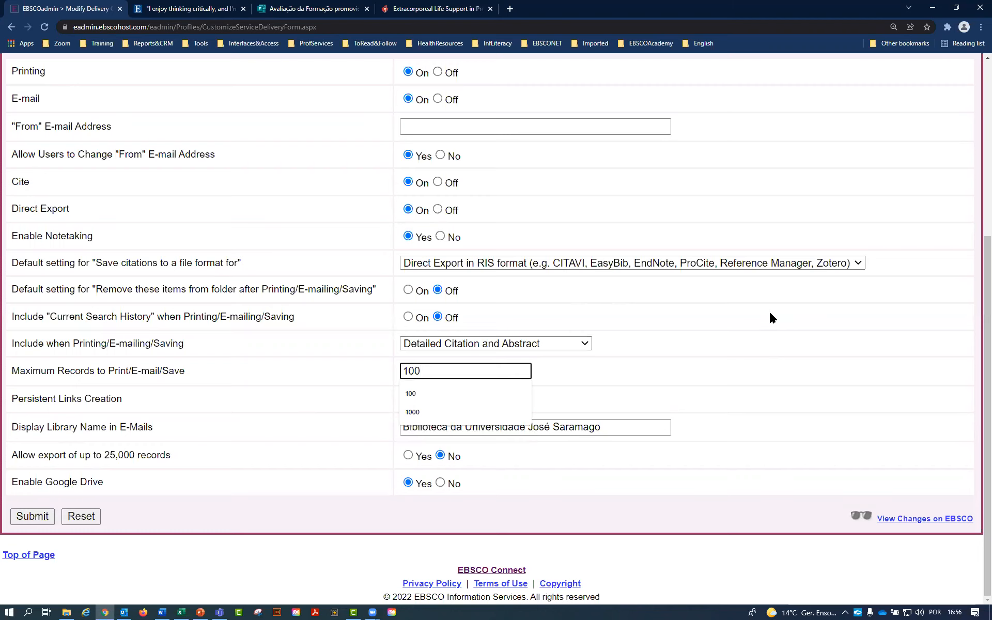
Step: Submit the changed delivery options and open the profile's Branding settings
scroll(773, 326, up, 5)
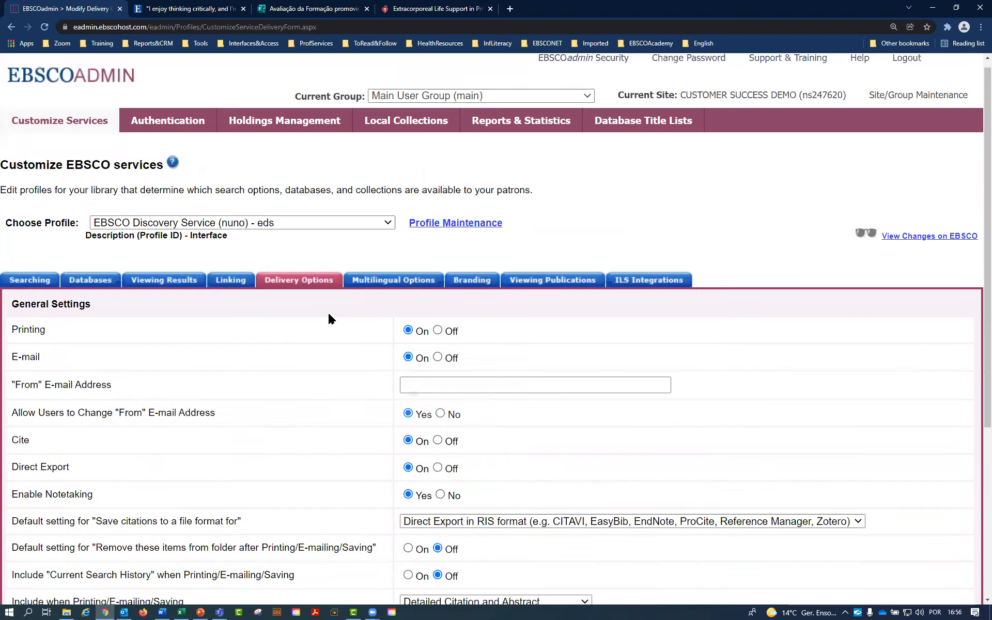
click(484, 280)
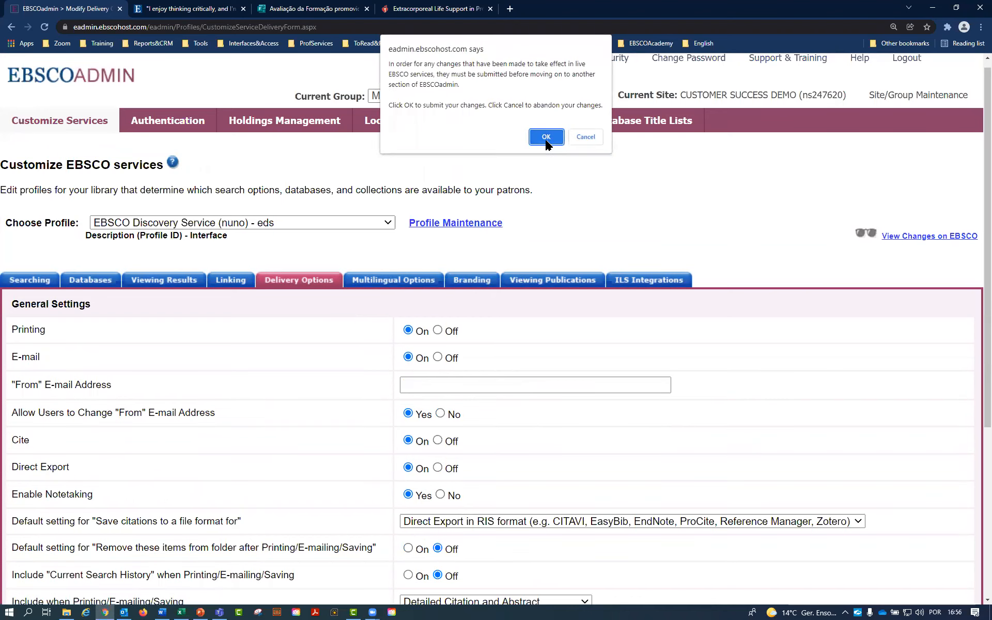
click(546, 141)
click(465, 288)
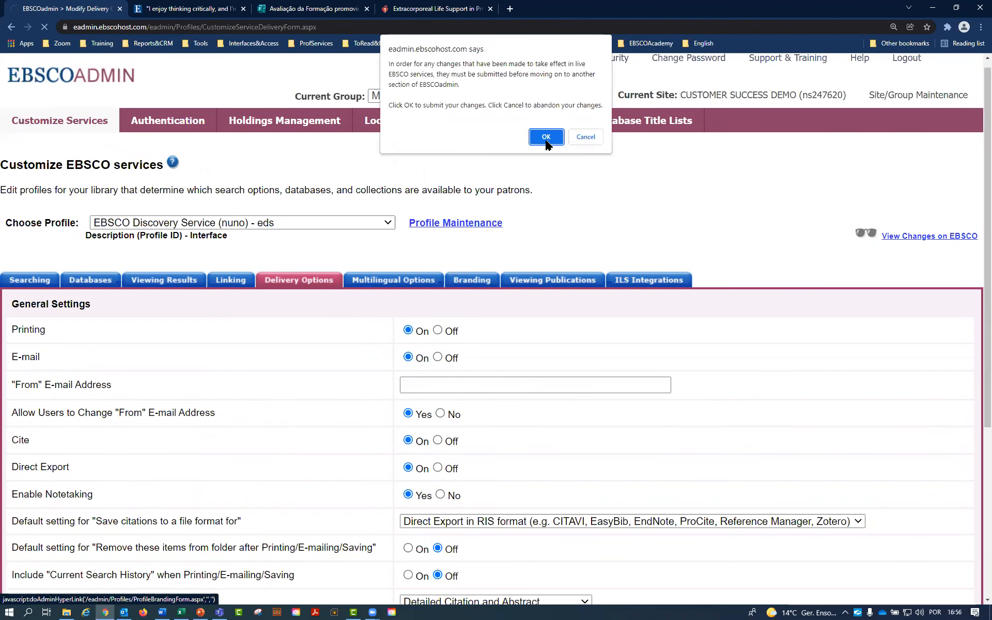
click(571, 140)
click(484, 282)
click(547, 138)
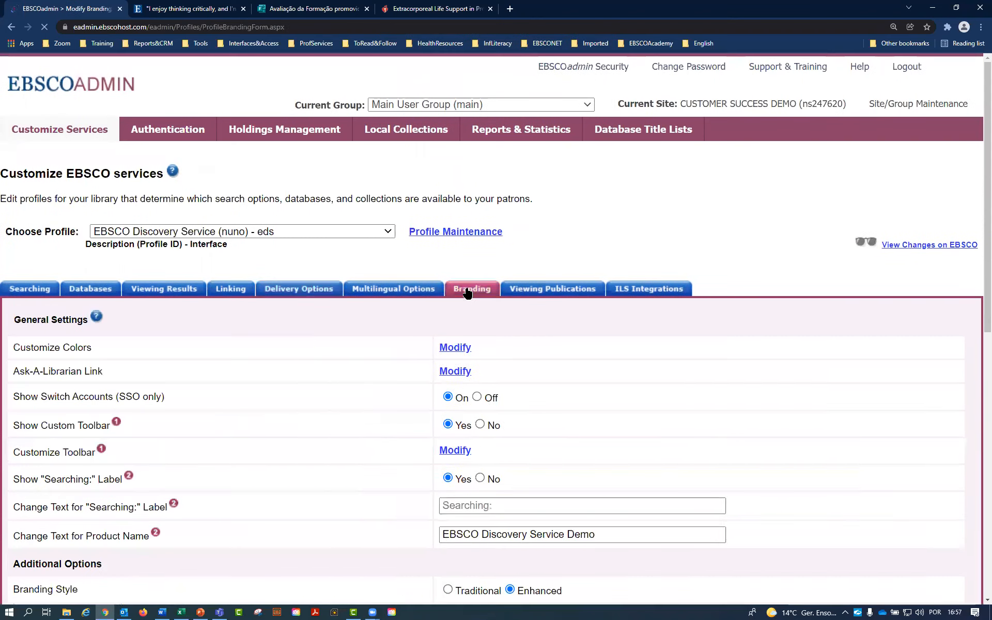
Step: Open the Customize Colors settings and set Color 1's primary color to green 3EAD0E
scroll(310, 336, down, 1)
click(329, 298)
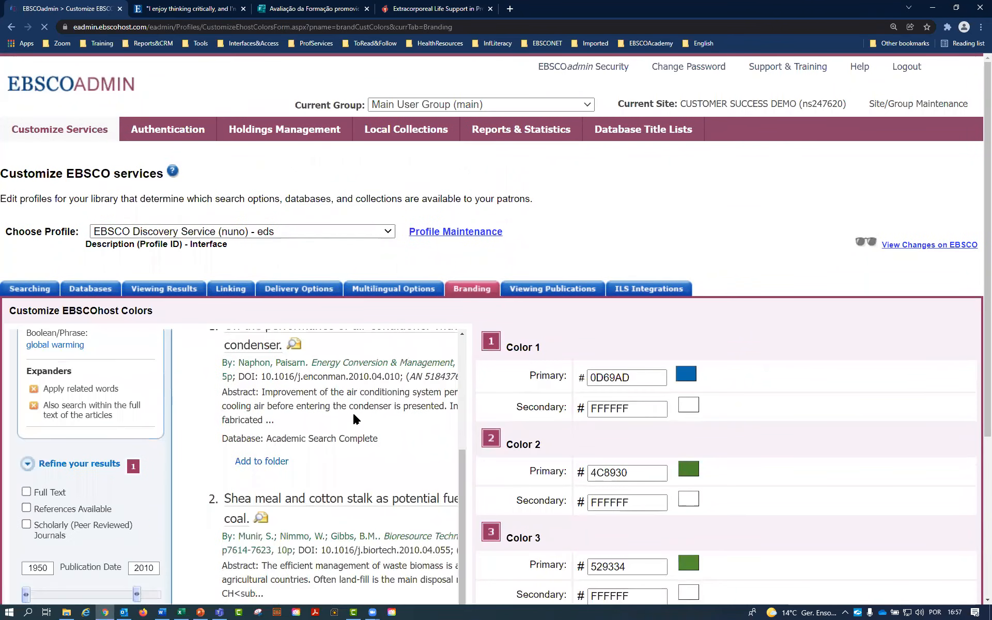
scroll(355, 418, up, 2)
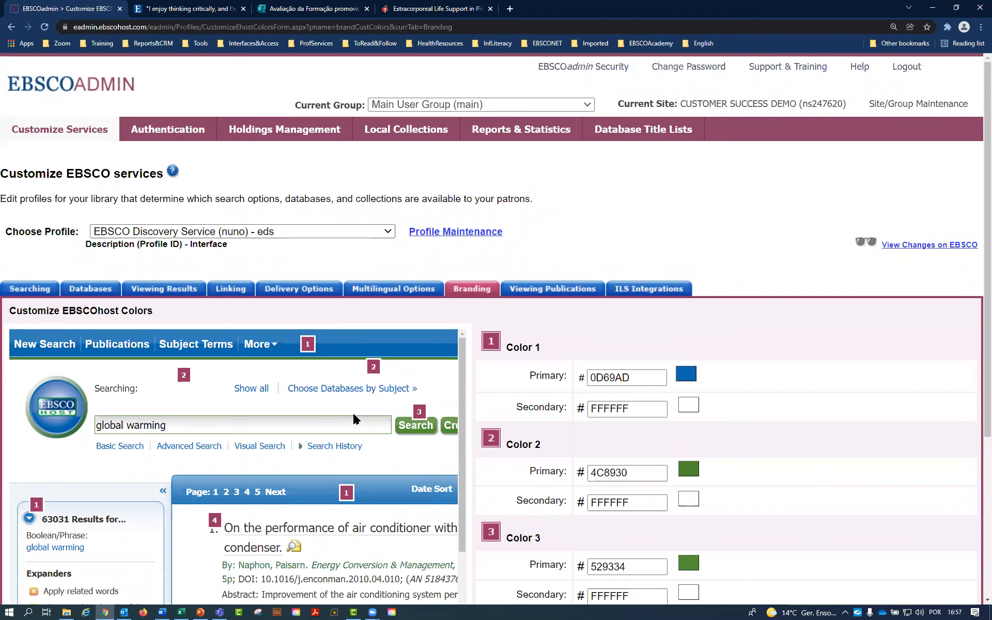
scroll(540, 371, down, 2)
drag(540, 247, 308, 235)
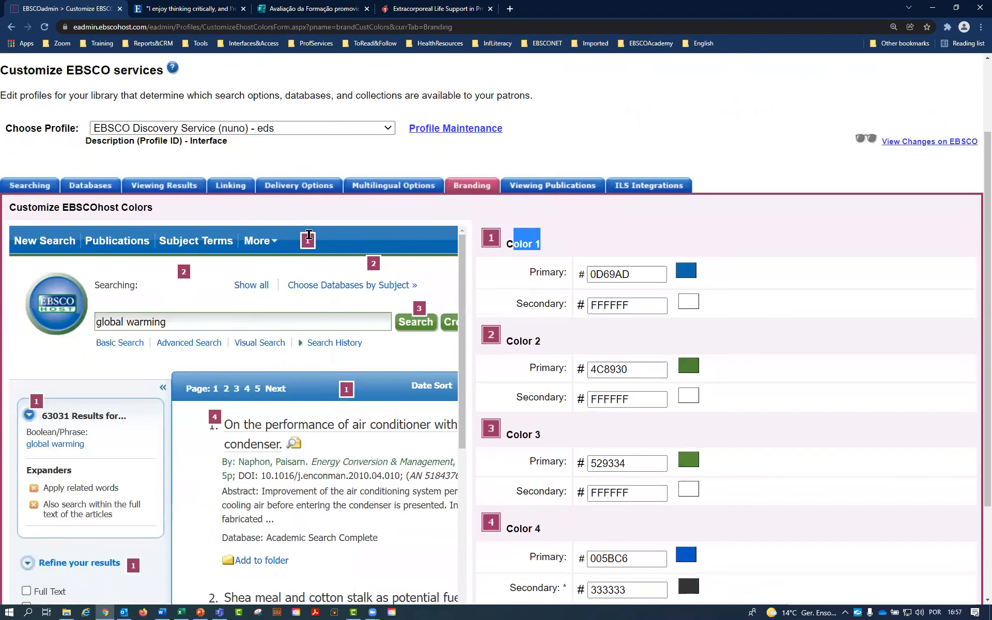
click(689, 272)
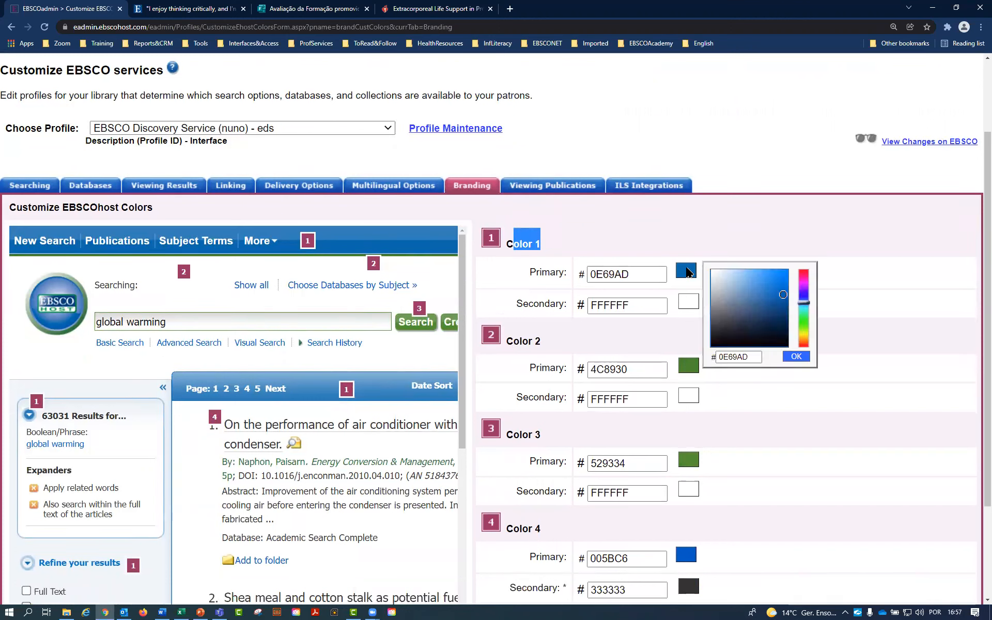
click(804, 325)
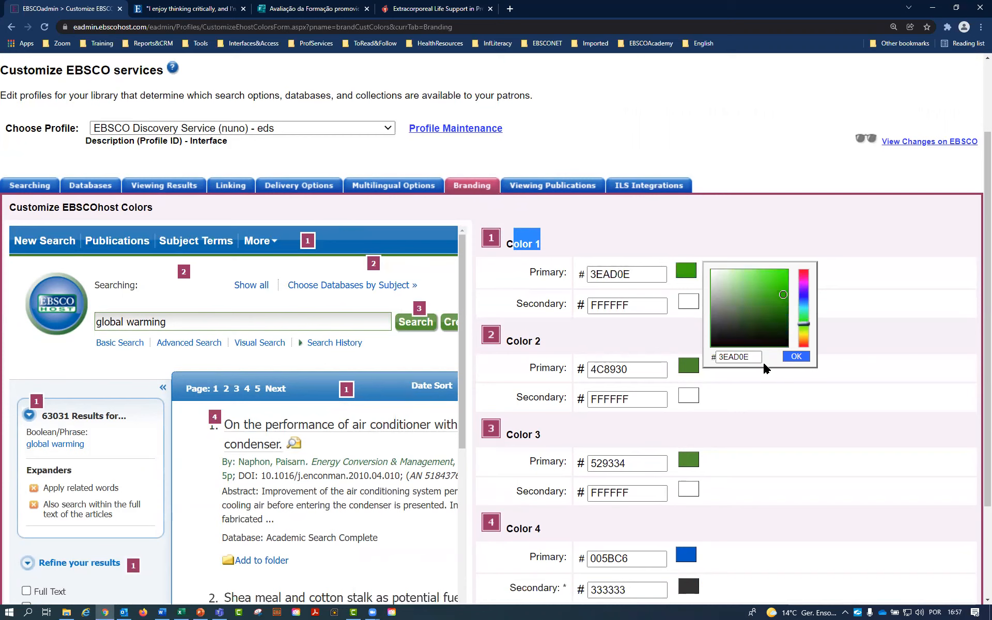
click(796, 356)
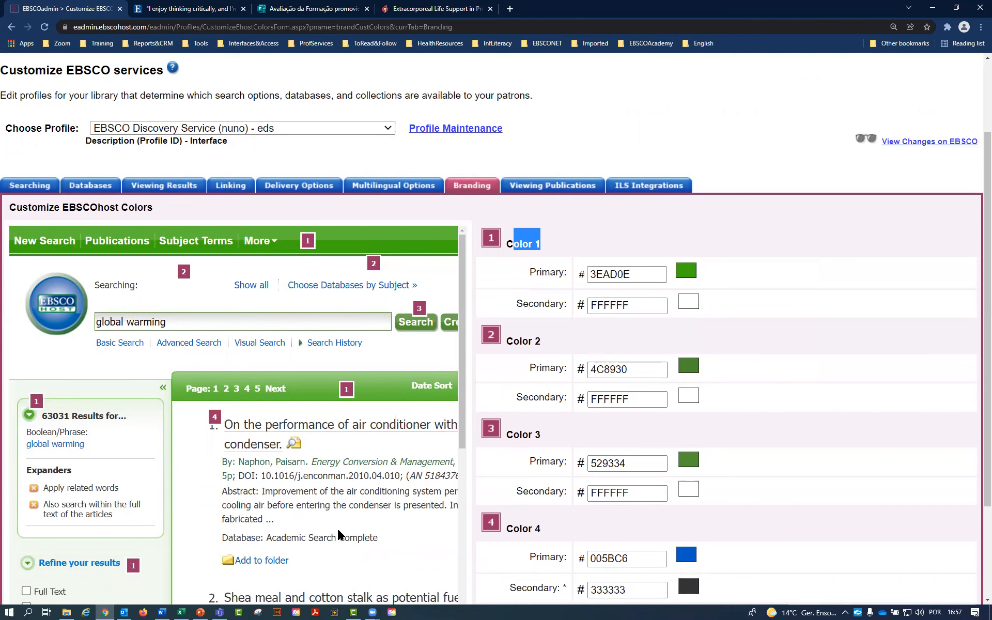
Step: Review the numbered areas in the color preview, and set Color 4's primary color to red C6001A
scroll(339, 535, down, 3)
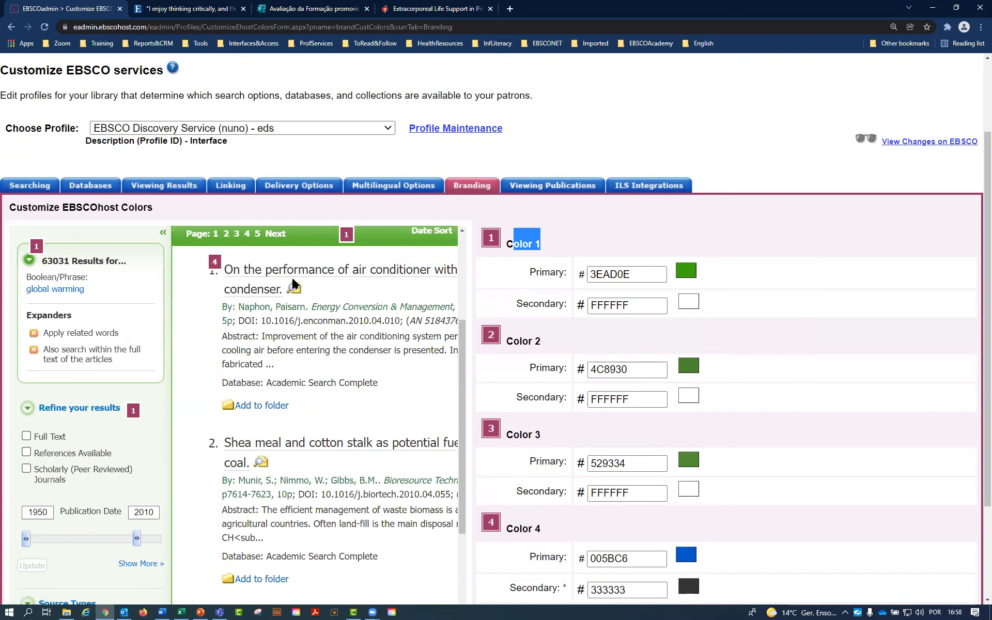
scroll(305, 282, down, 1)
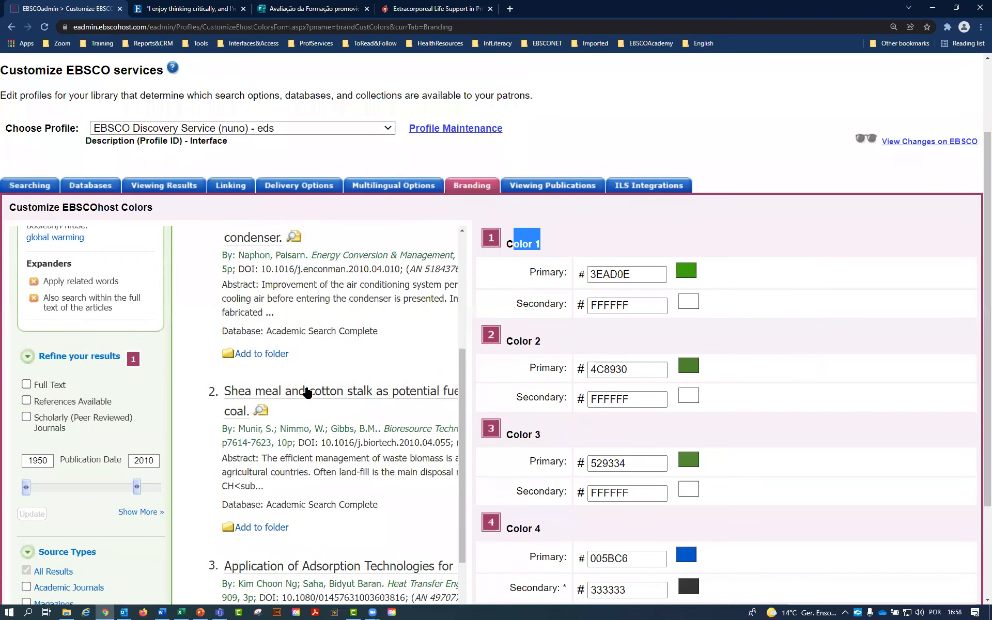
scroll(286, 411, down, 2)
scroll(286, 409, up, 3)
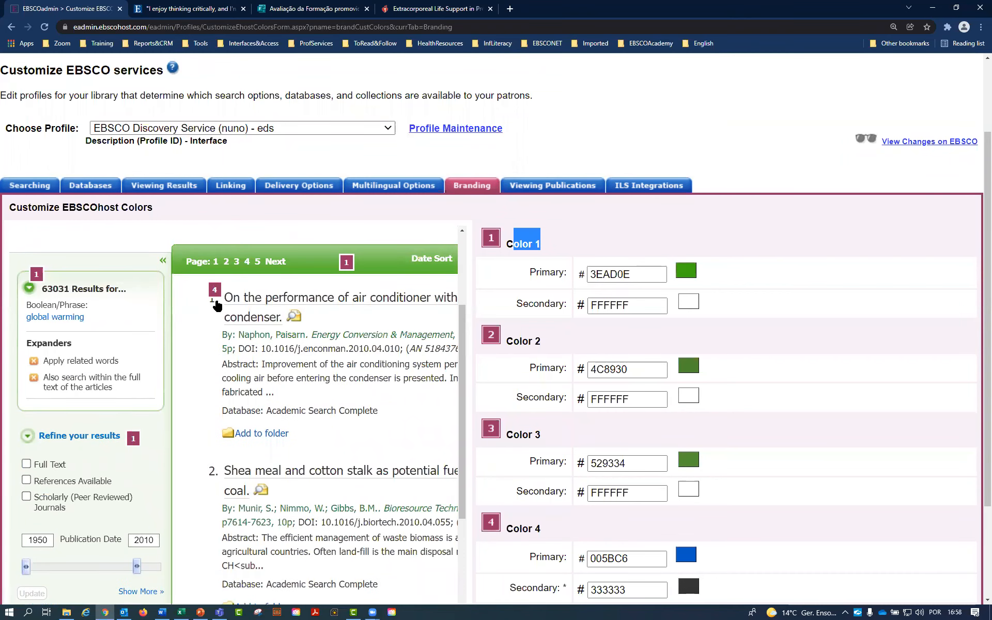
scroll(641, 509, down, 2)
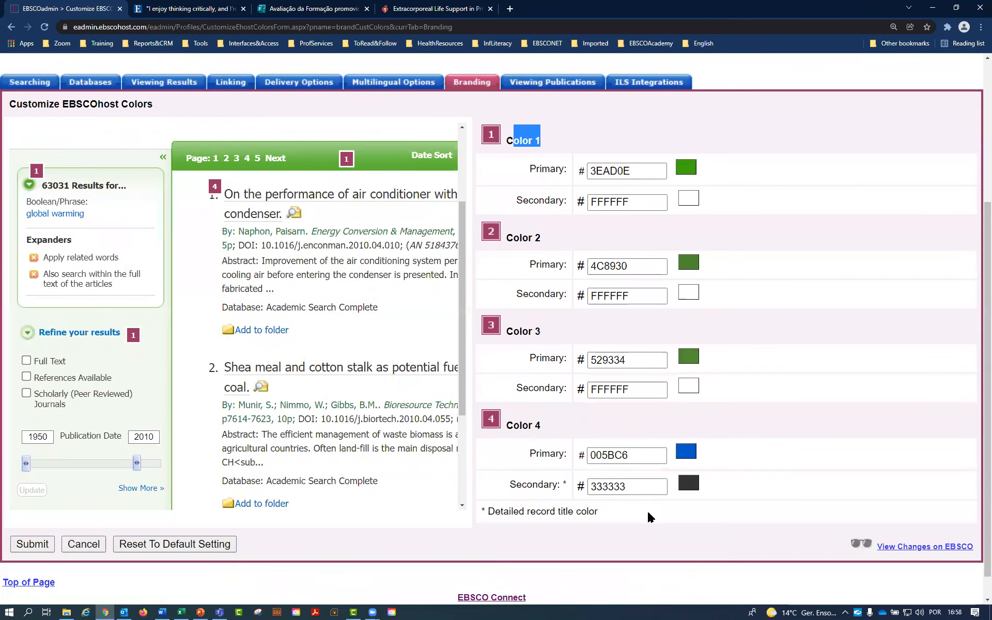
click(687, 454)
drag(811, 483, 808, 455)
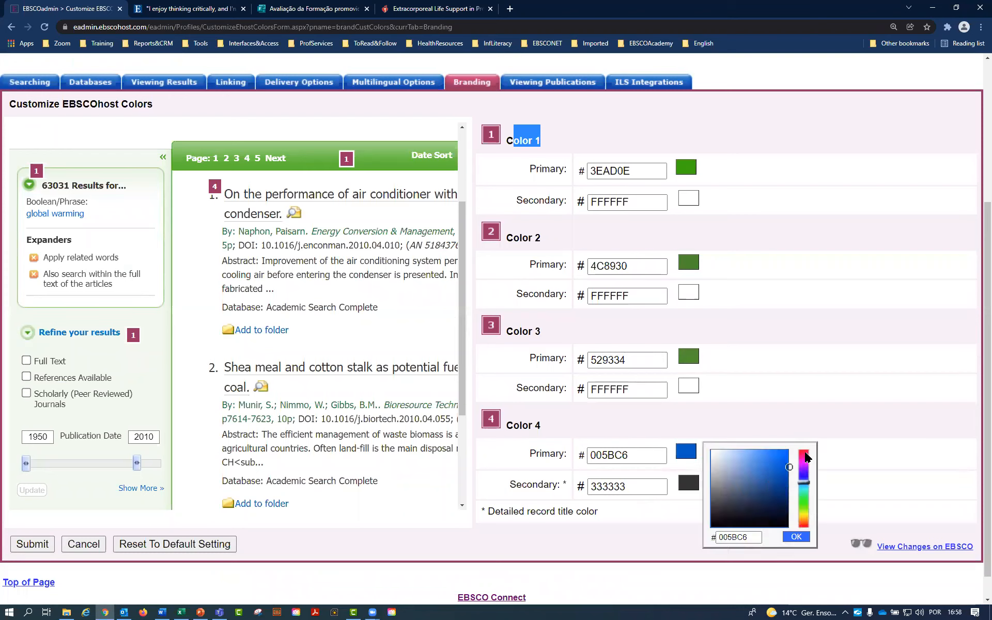
click(796, 536)
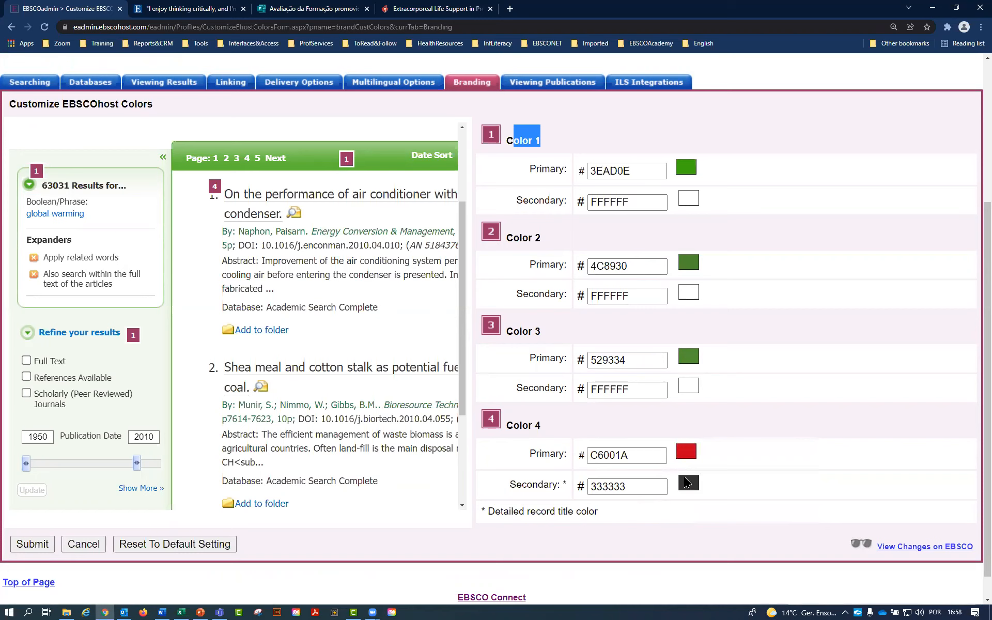
Step: Set Color 4's secondary color to 323232 and review the color preview
click(688, 482)
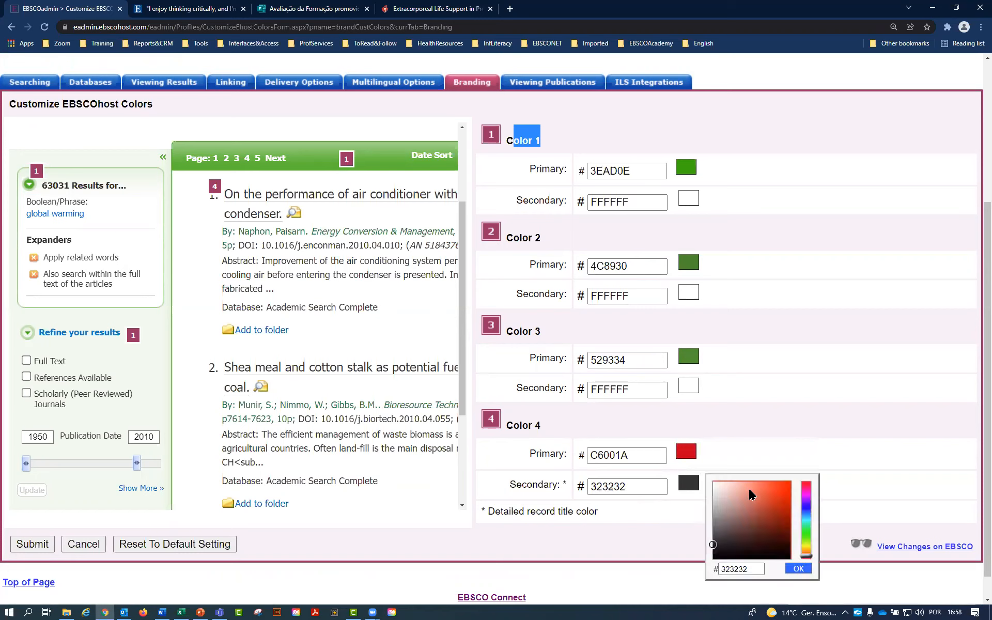
click(810, 506)
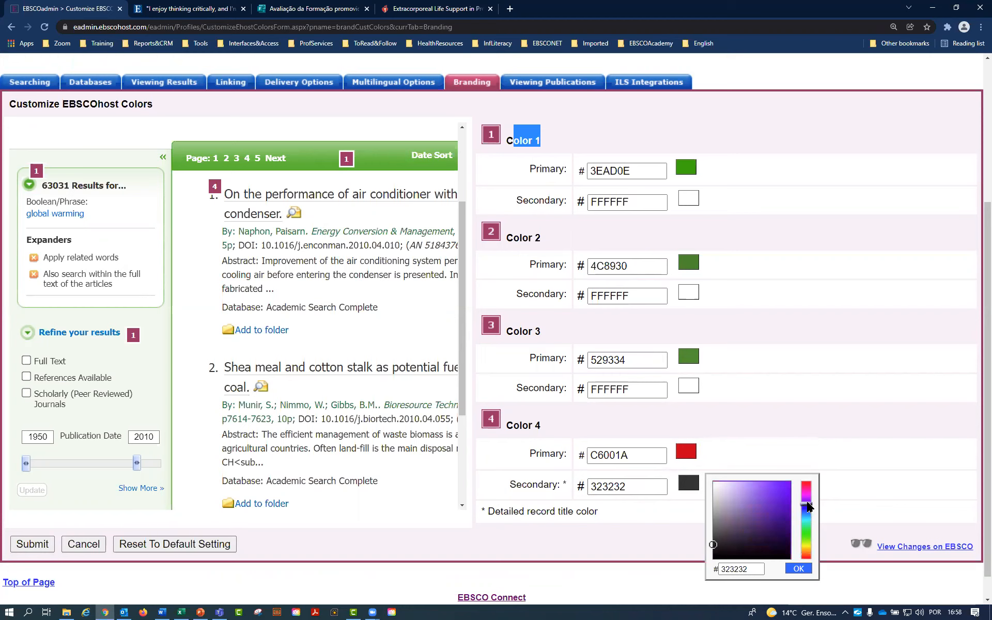
click(809, 553)
click(799, 568)
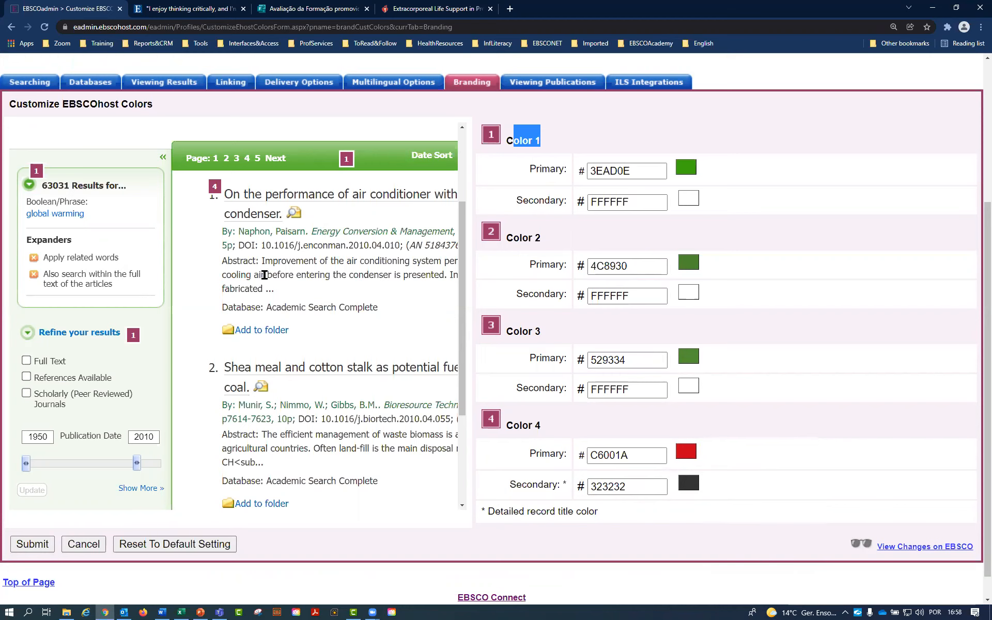
scroll(285, 286, down, 2)
scroll(285, 286, up, 4)
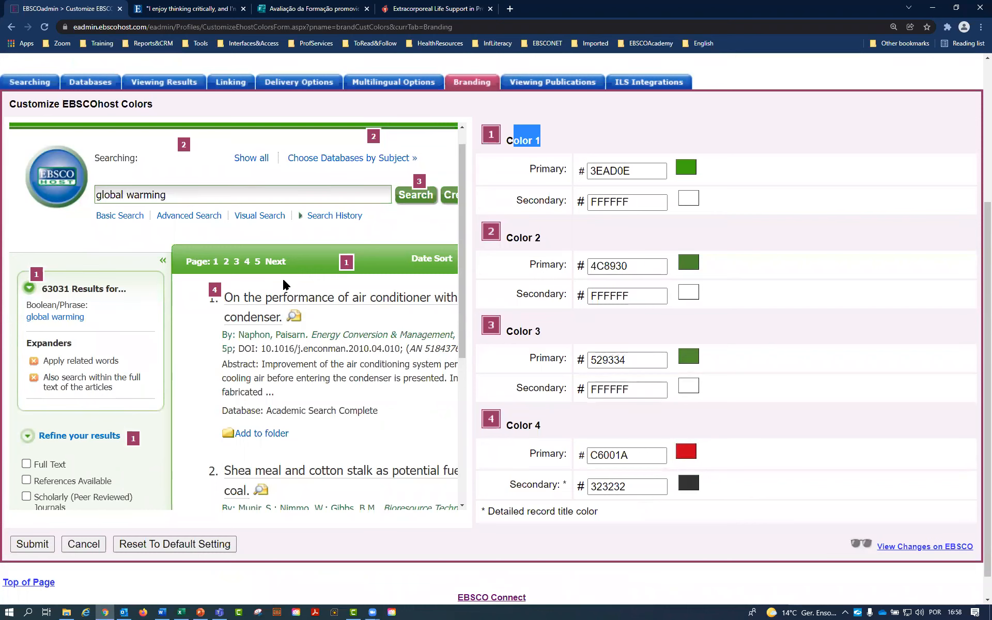
scroll(283, 284, up, 1)
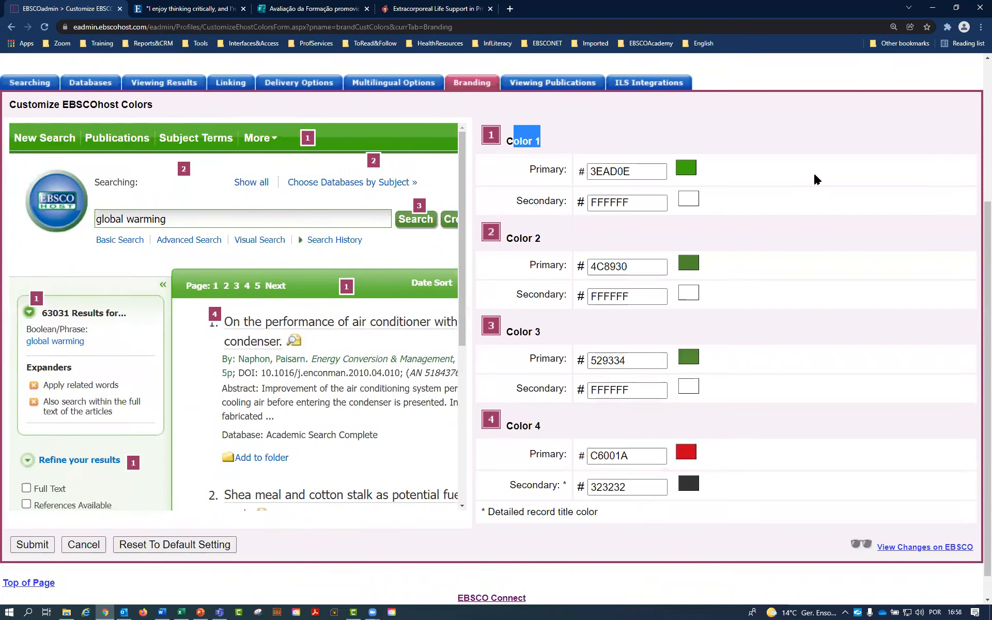
Step: Highlight the Current Group label, and open the IP Address settings under Authentication
scroll(755, 169, up, 4)
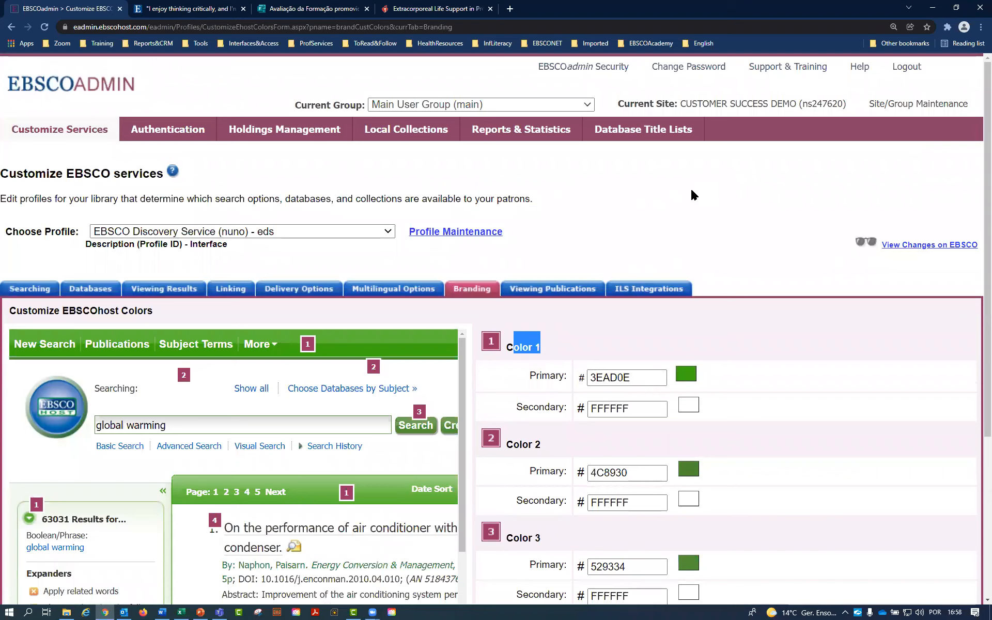
click(285, 105)
drag(285, 104, 365, 104)
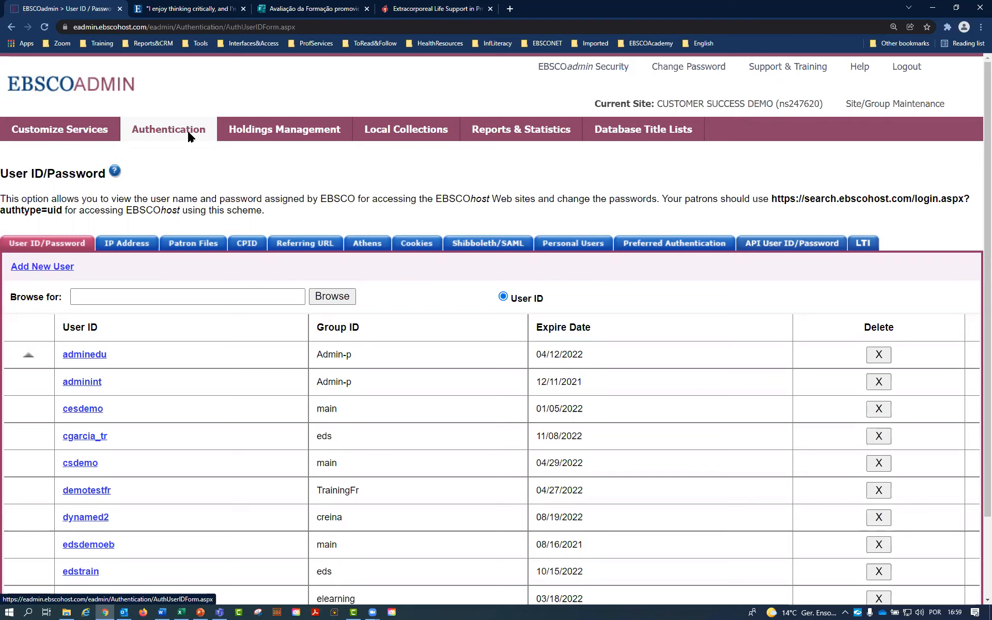
click(123, 248)
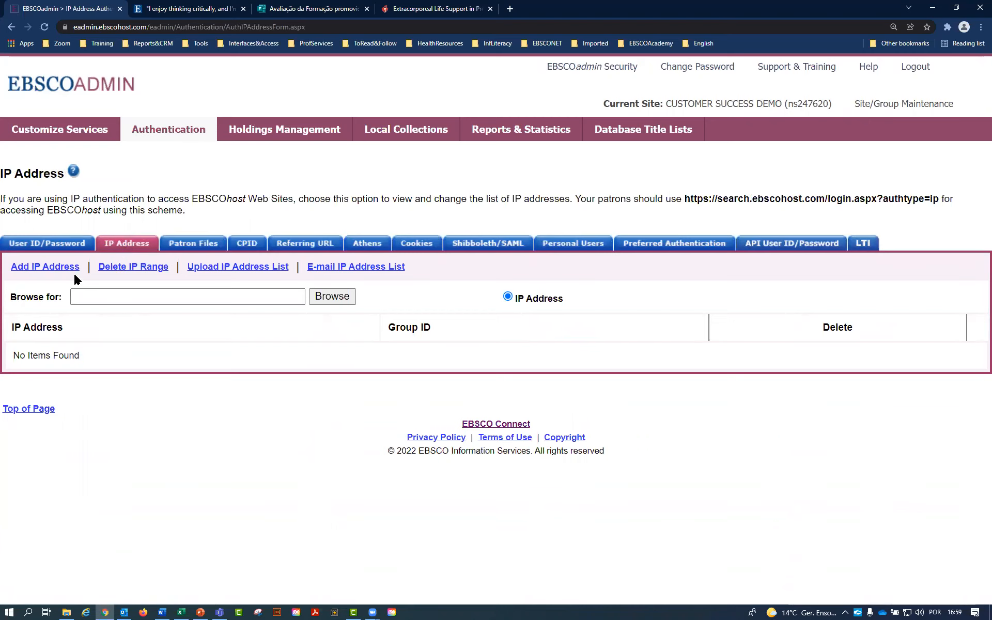
Step: Fill in a new IP address entry with group Main User Group and address 213.60.34.219, and highlight the entered address
click(59, 274)
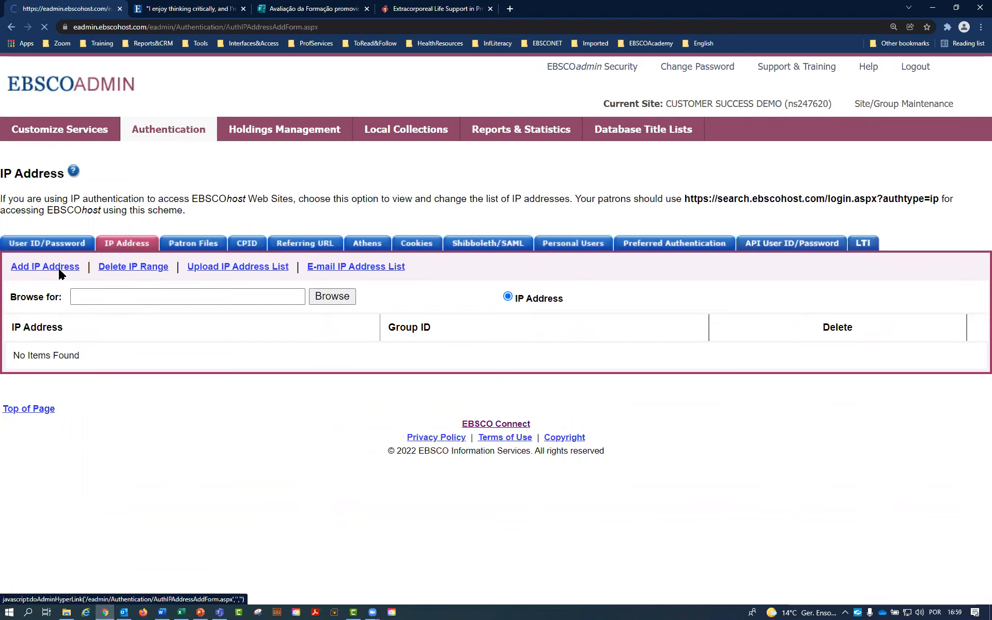
click(209, 321)
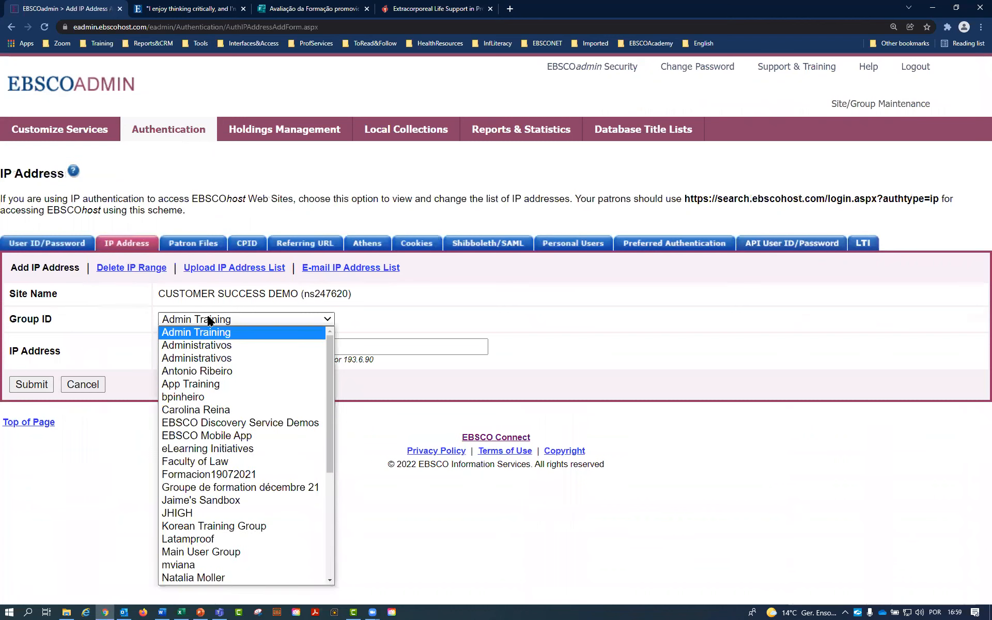
scroll(263, 473, down, 5)
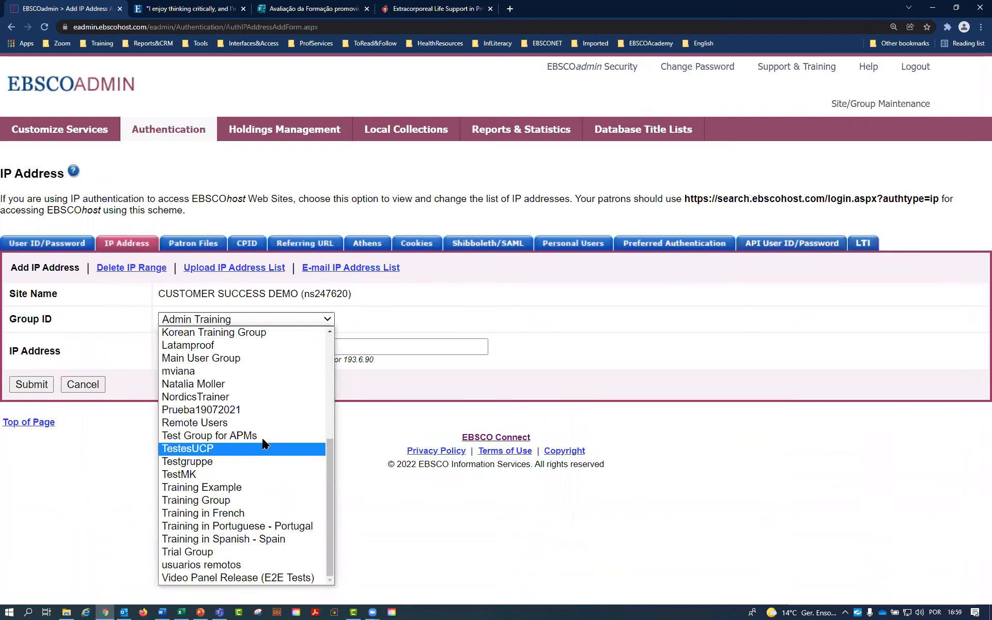
click(261, 359)
click(257, 345)
click(234, 370)
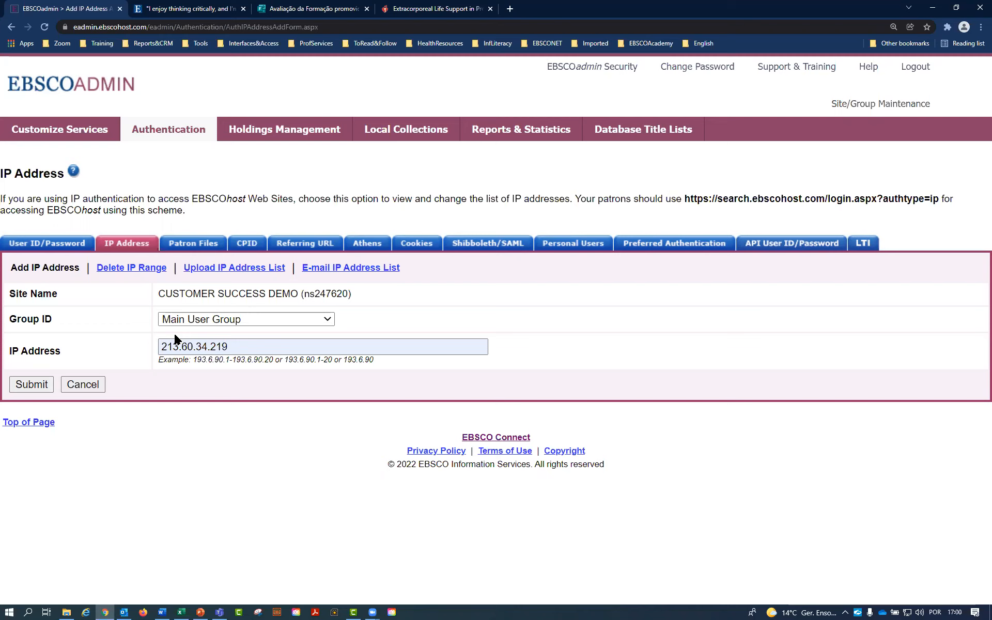
drag(236, 346, 130, 342)
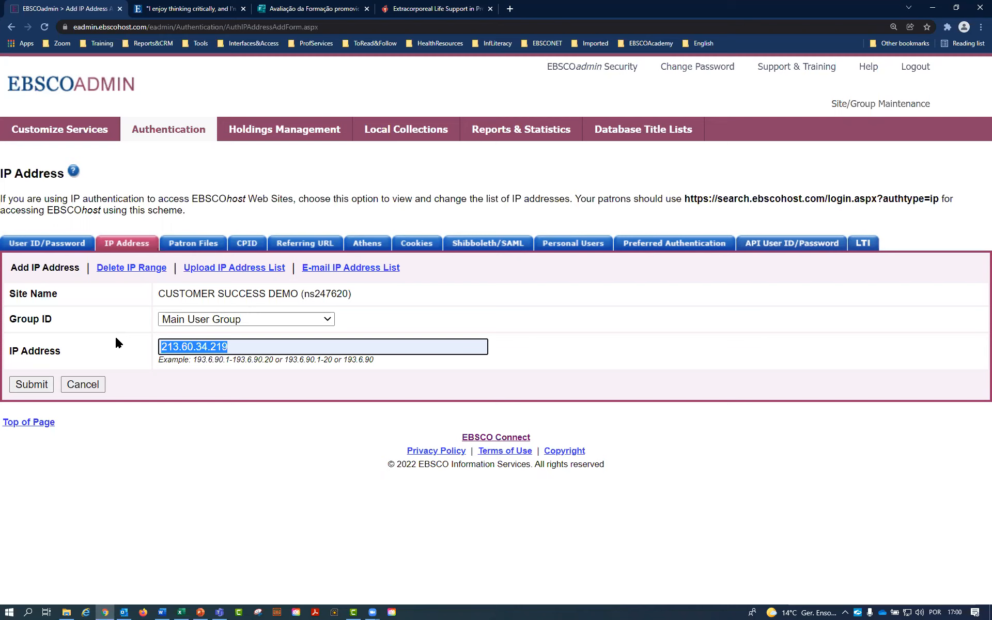
click(280, 342)
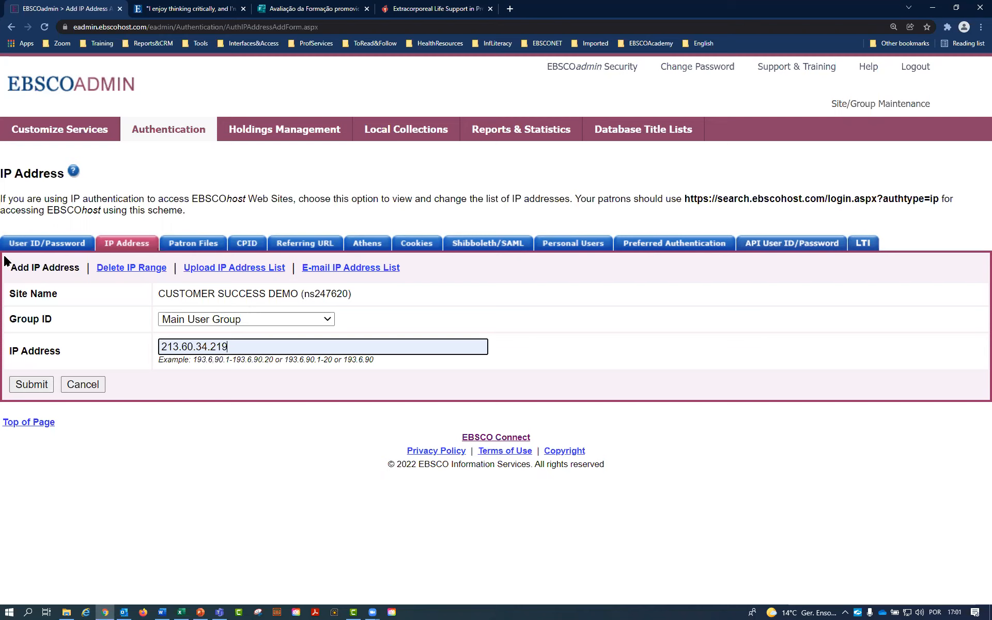
Step: View the Holdings Management overview and open the Reports & Statistics section
click(278, 132)
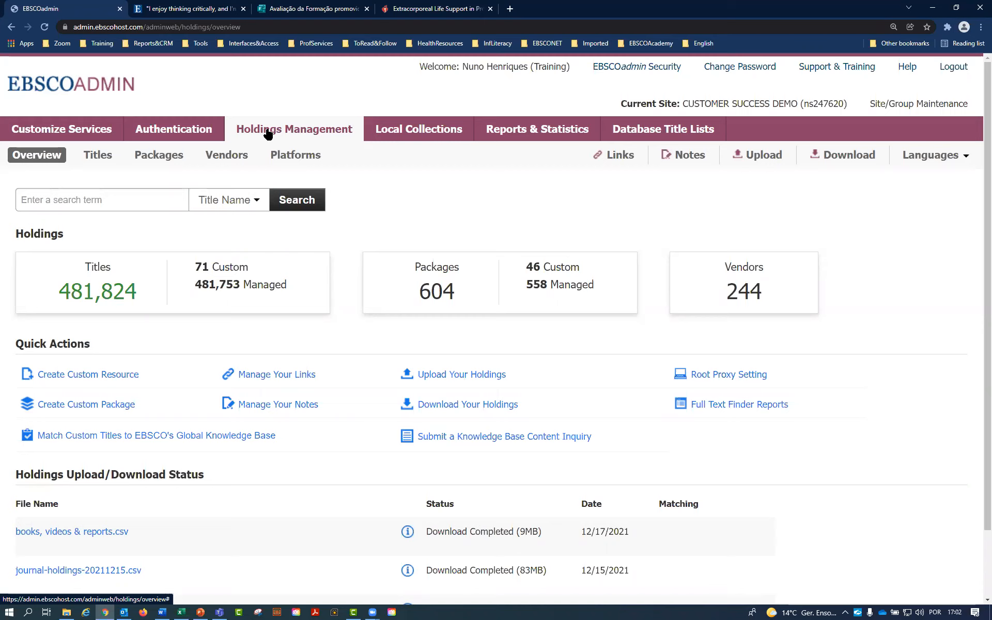
click(516, 133)
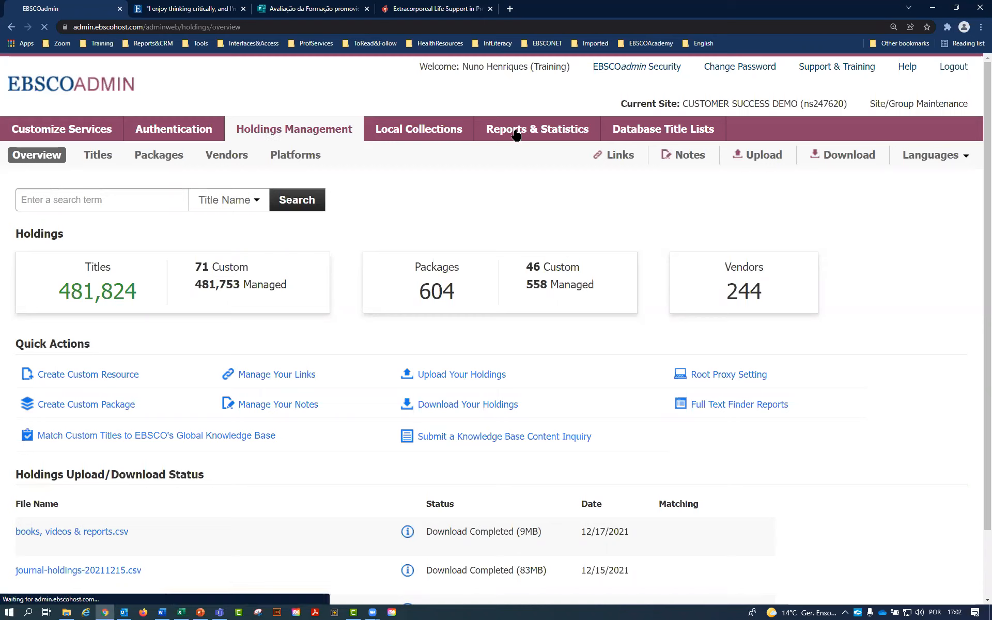